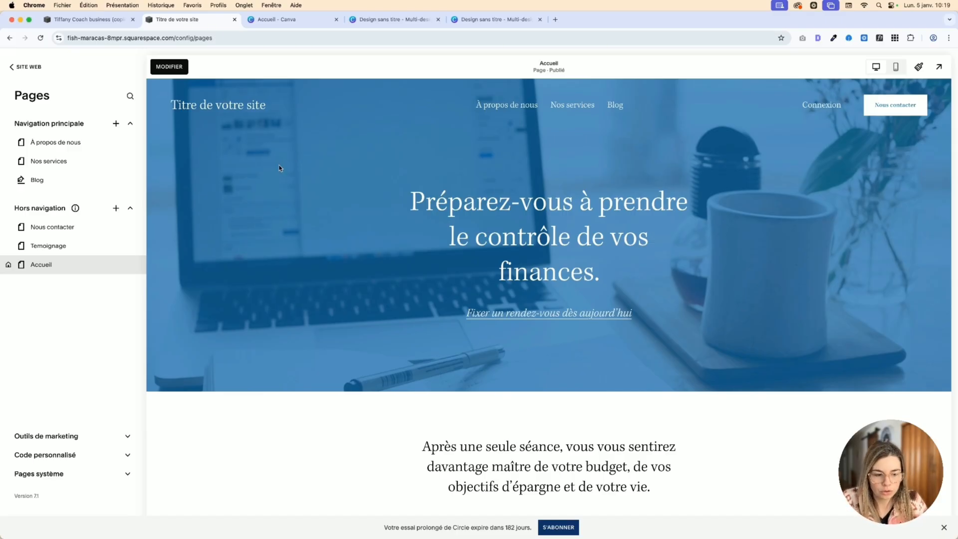
- Review the Accueil page's hero banner, introductory text, office photo and Nos services section
scroll(280, 168, "down", 5)
scroll(261, 186, "up", 3)
scroll(261, 186, "down", 15)
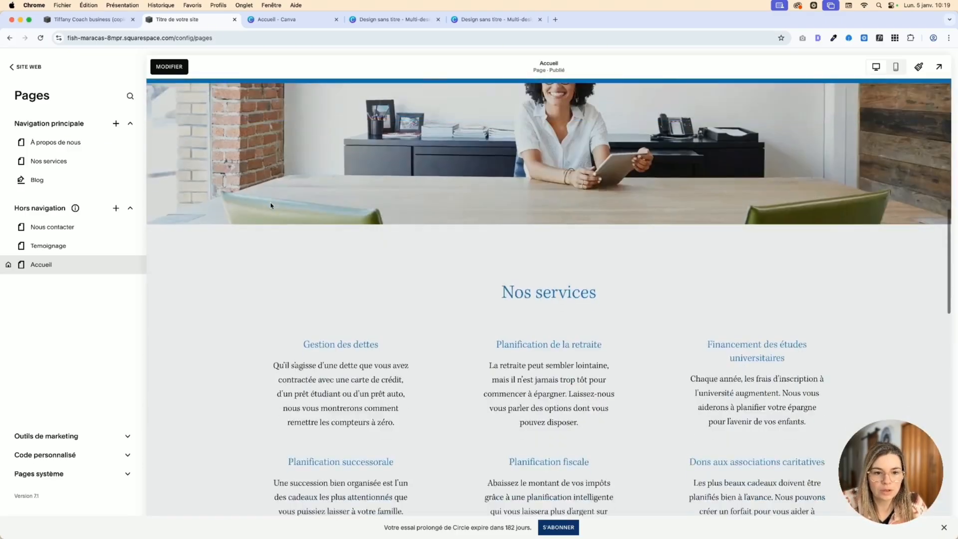
scroll(271, 208, "up", 15)
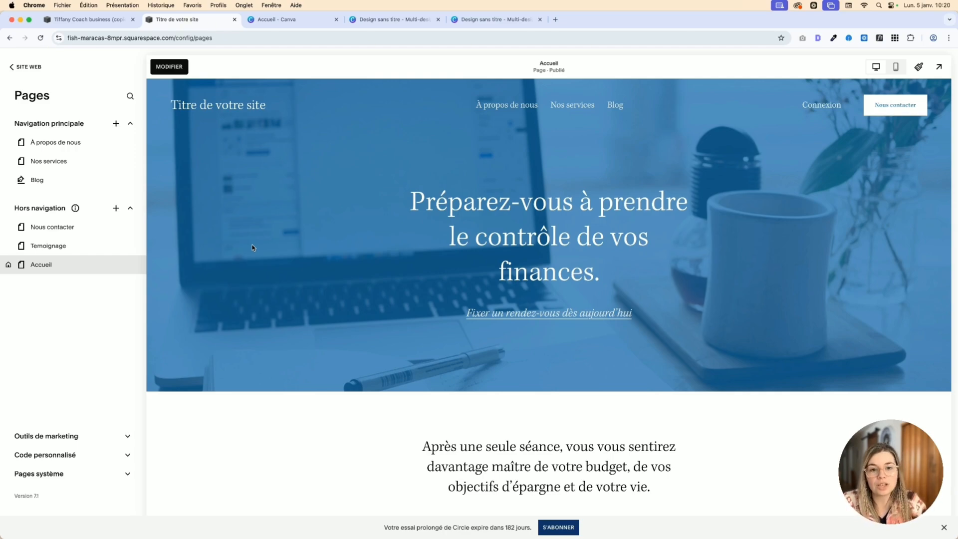
scroll(246, 255, "down", 3)
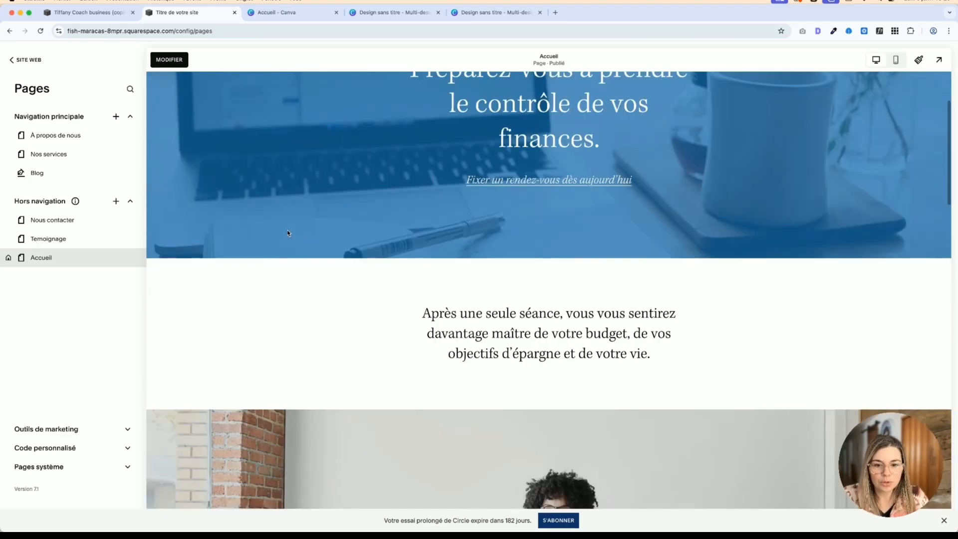
scroll(264, 256, "up", 3)
scroll(295, 258, "down", 5)
scroll(295, 251, "down", 10)
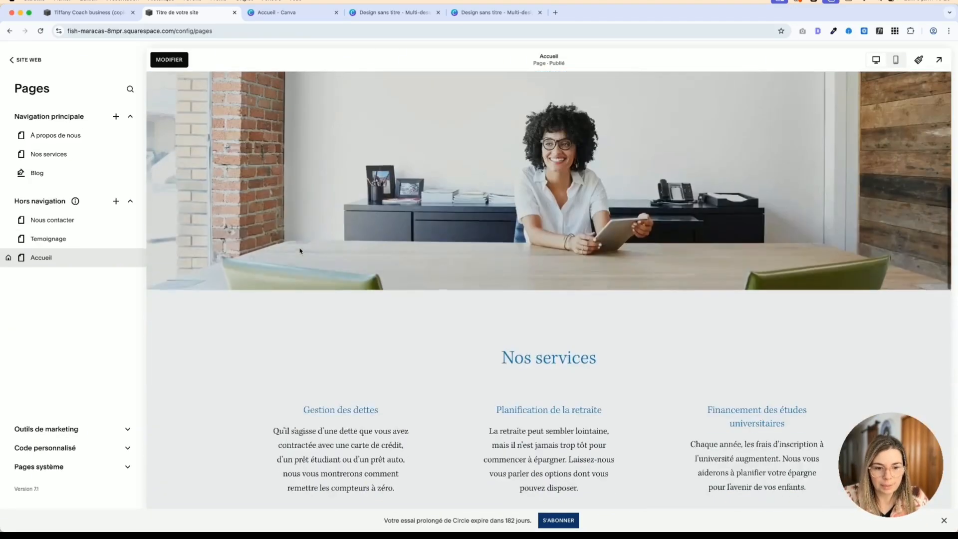
scroll(299, 256, "up", 10)
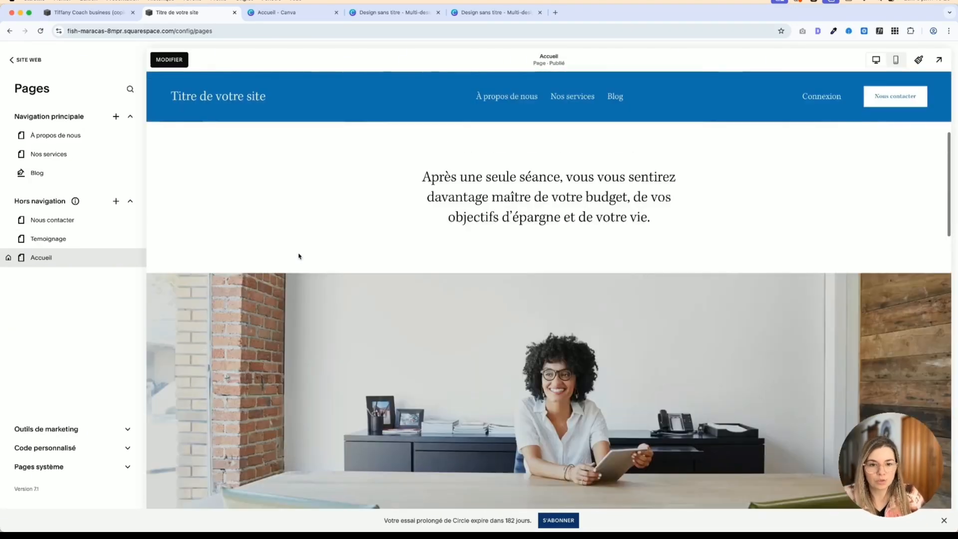
scroll(299, 257, "down", 12)
scroll(304, 227, "down", 7)
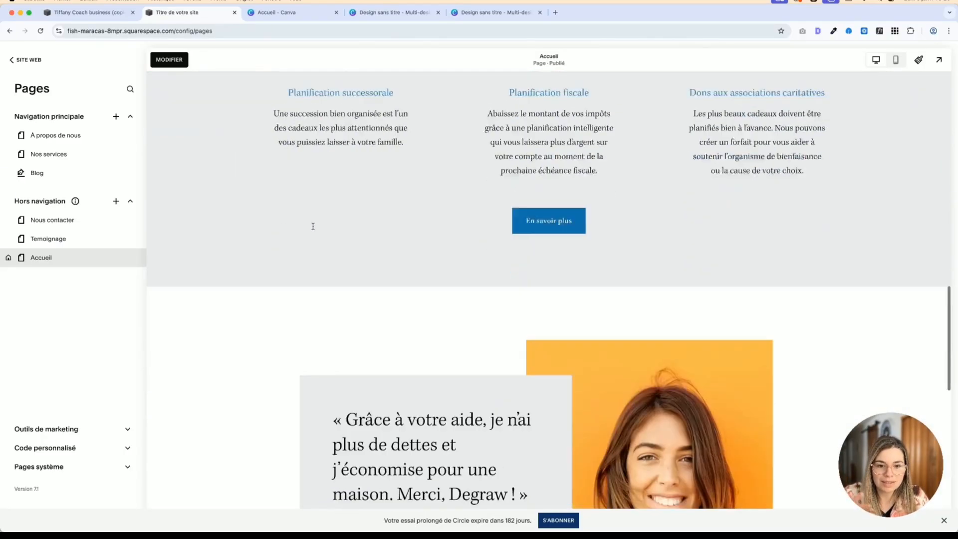
- Examine the Accueil page's testimonial, Contactez-nous section and footer, and return to its hero banner
scroll(792, 214, "down", 2)
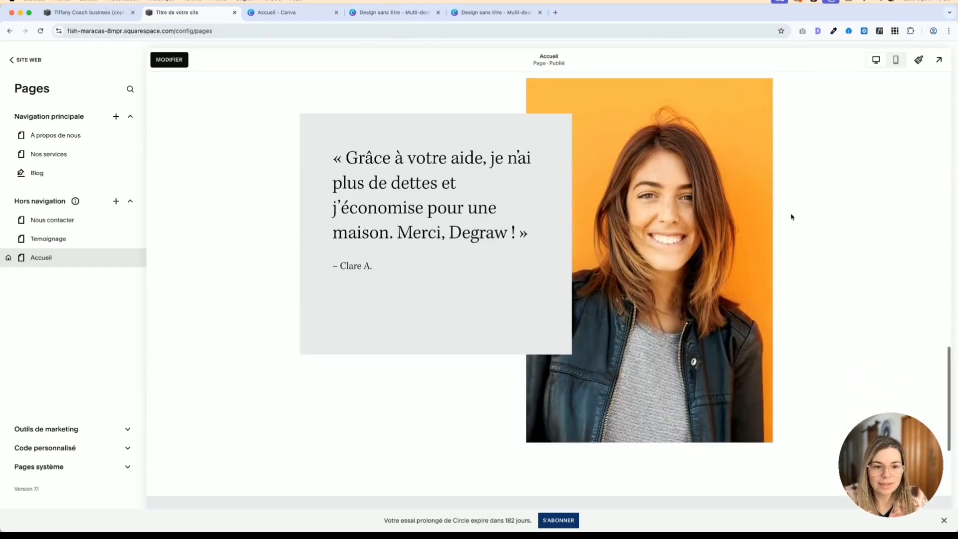
scroll(791, 214, "up", 10)
scroll(774, 249, "down", 4)
scroll(773, 248, "down", 4)
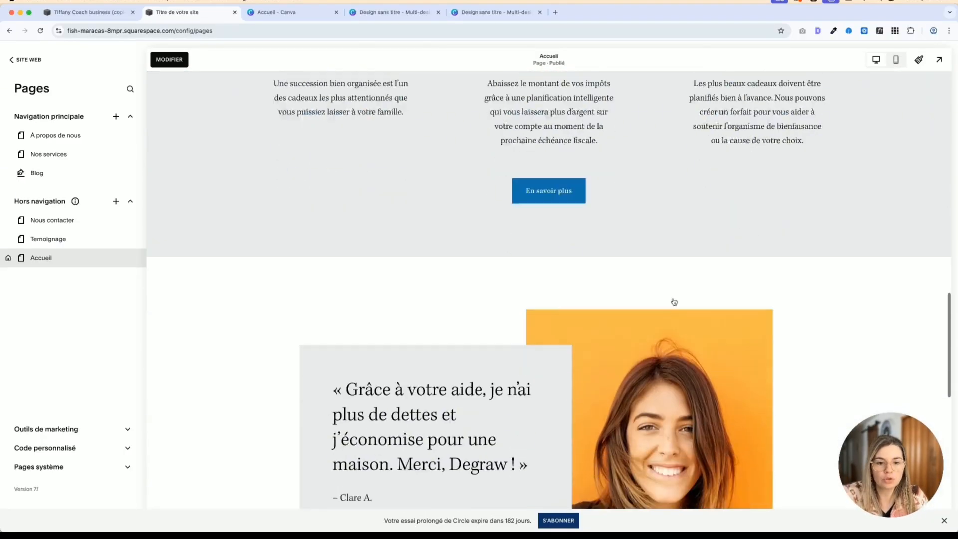
scroll(269, 212, "down", 3)
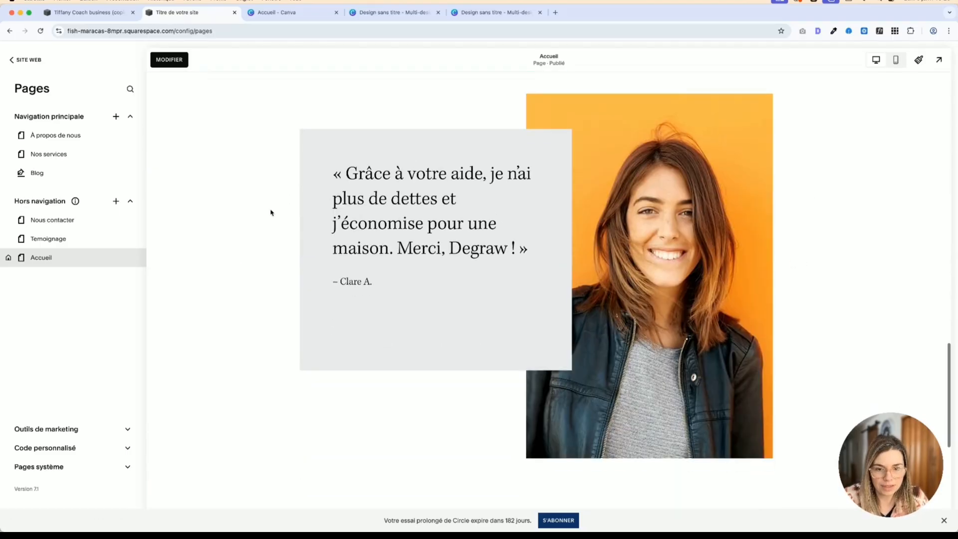
scroll(654, 222, "down", 7)
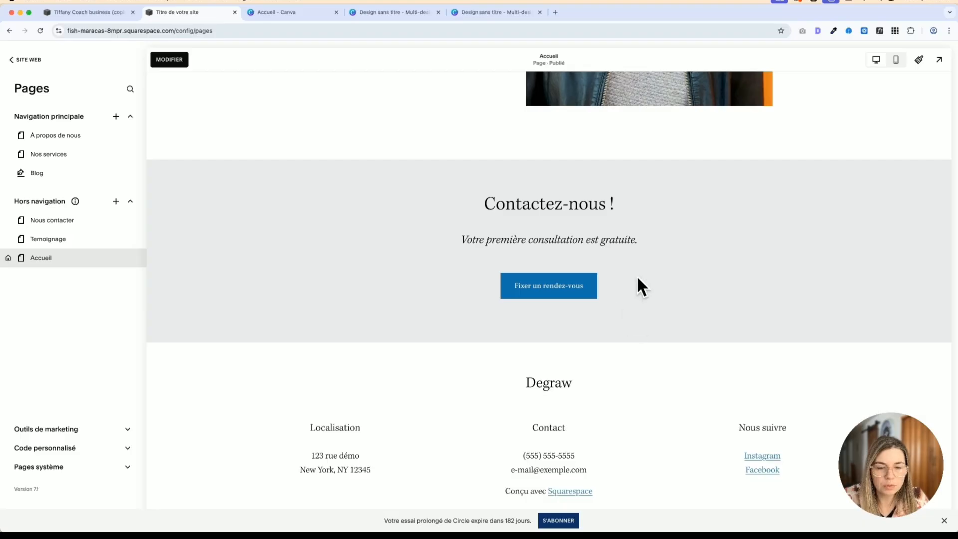
scroll(637, 282, "up", 15)
scroll(617, 262, "up", 3)
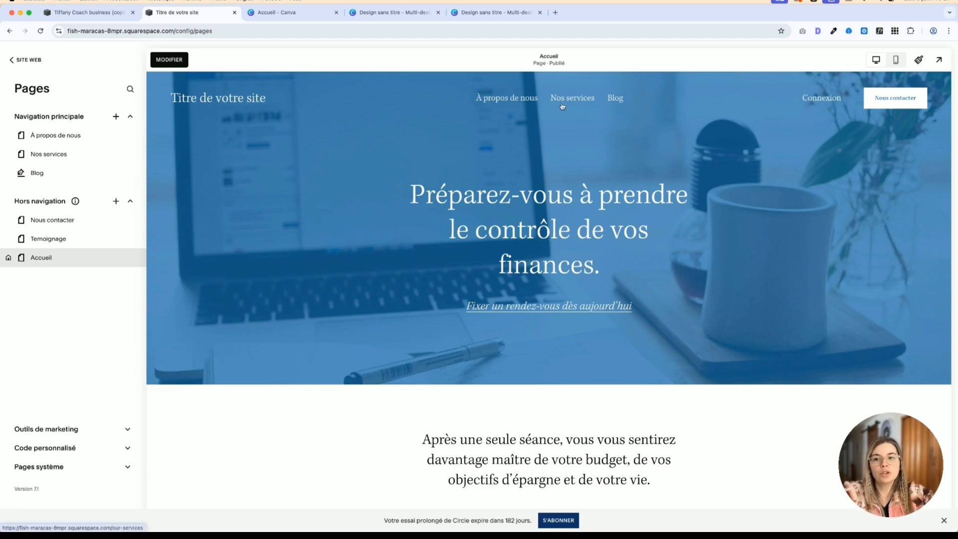
- Open the Nos services page from the site navigation and review its service descriptions
left_click(613, 98)
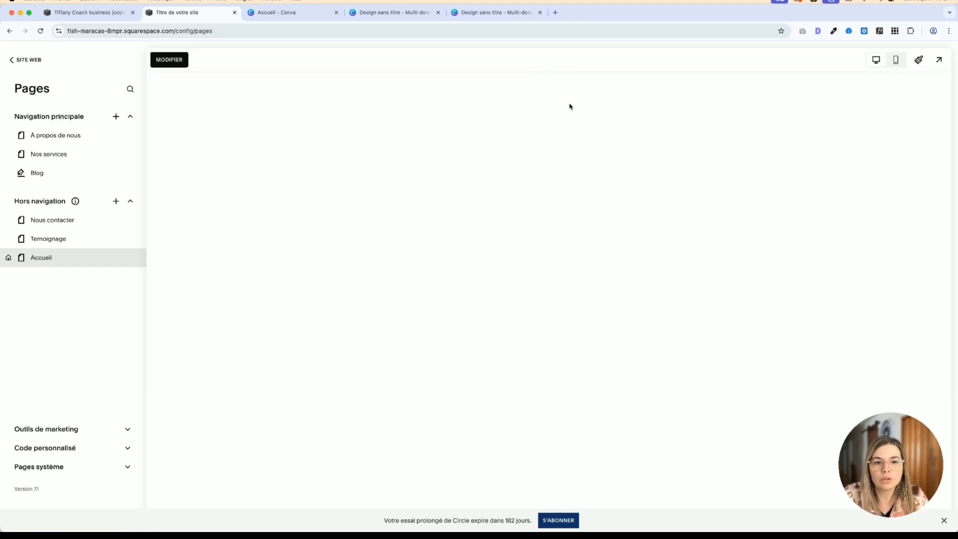
left_click(549, 99)
scroll(659, 247, "down", 4)
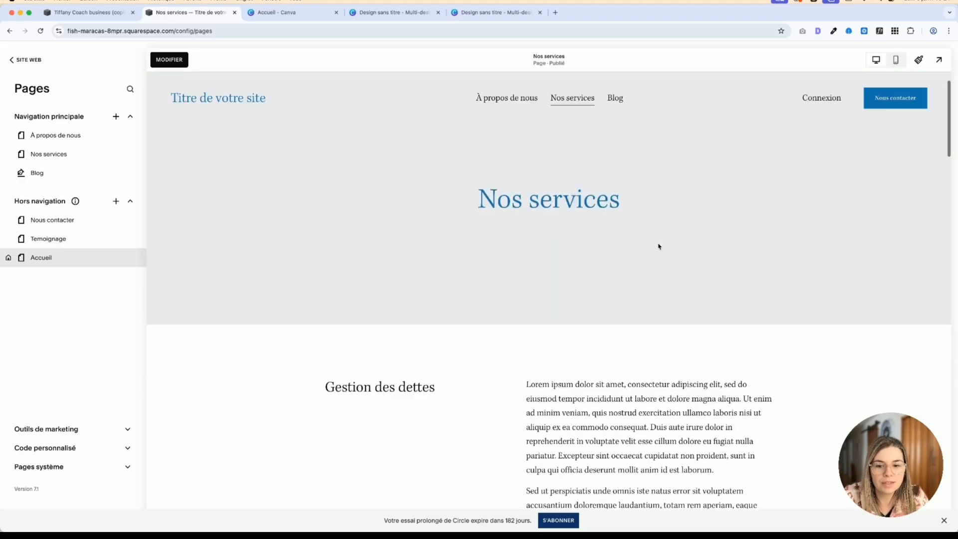
scroll(665, 252, "down", 10)
scroll(684, 253, "up", 12)
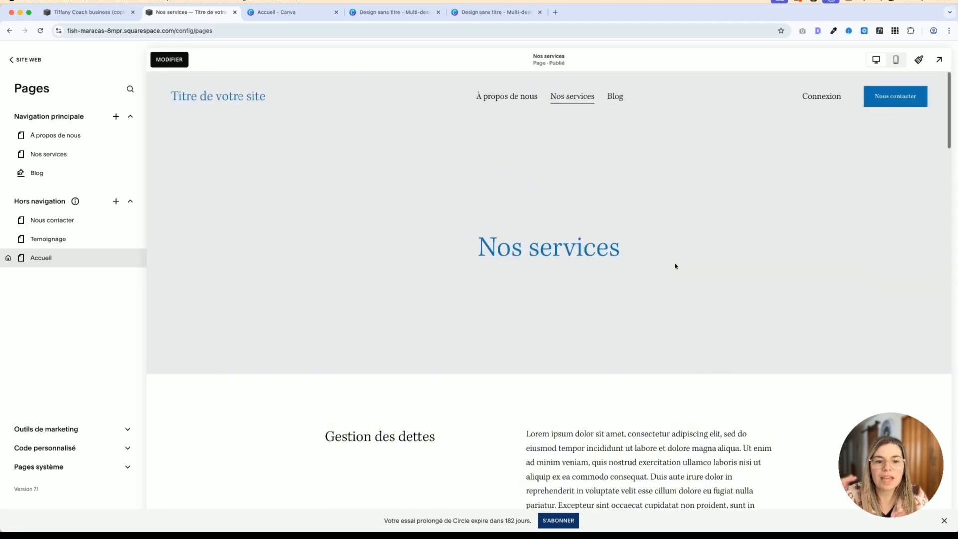
scroll(673, 271, "down", 15)
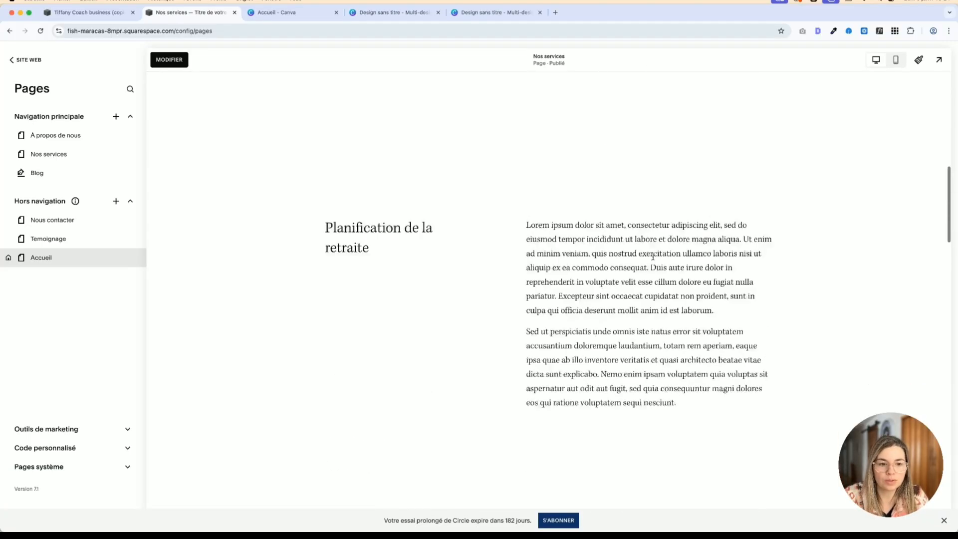
scroll(655, 255, "down", 8)
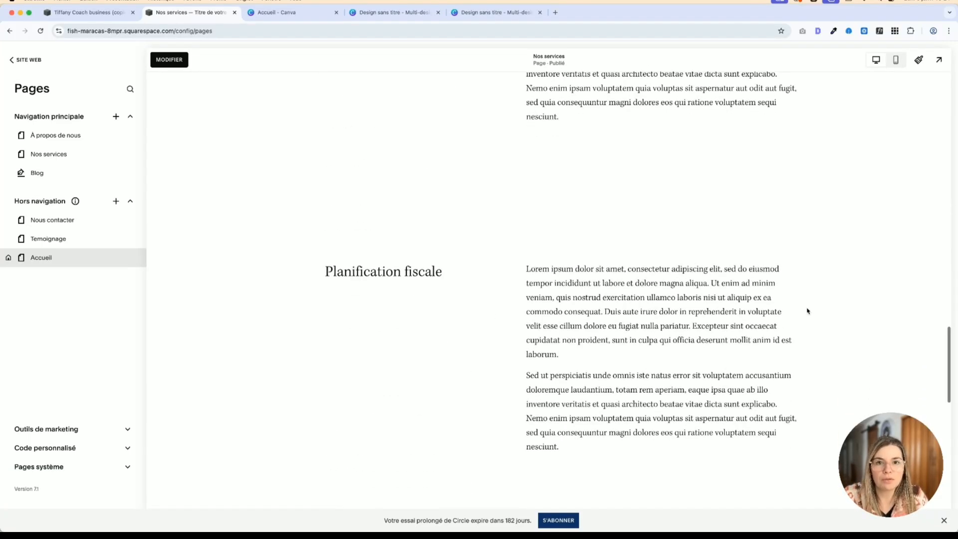
scroll(524, 277, "up", 20)
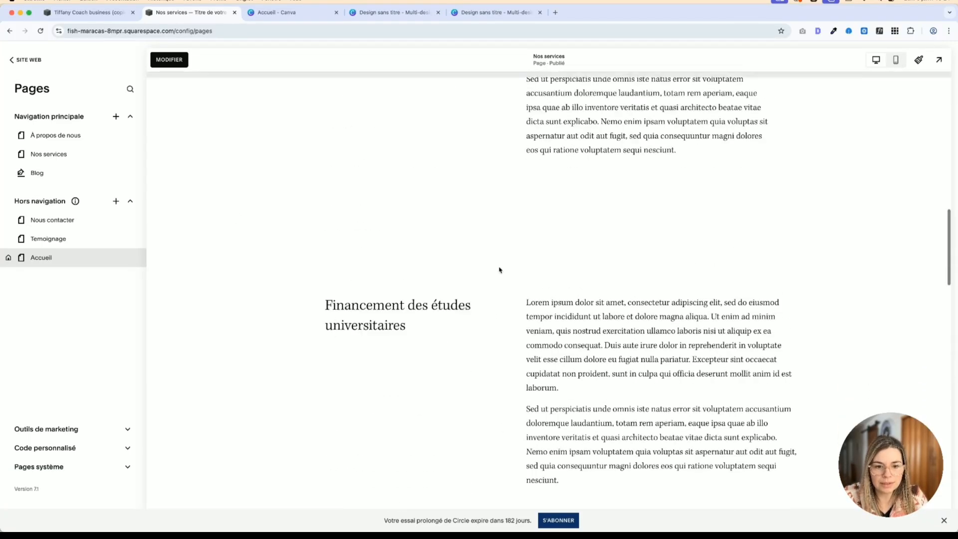
- Open the Nous contacter page and review its contact details, appointment form, Contactez-nous section and footer
left_click(61, 226)
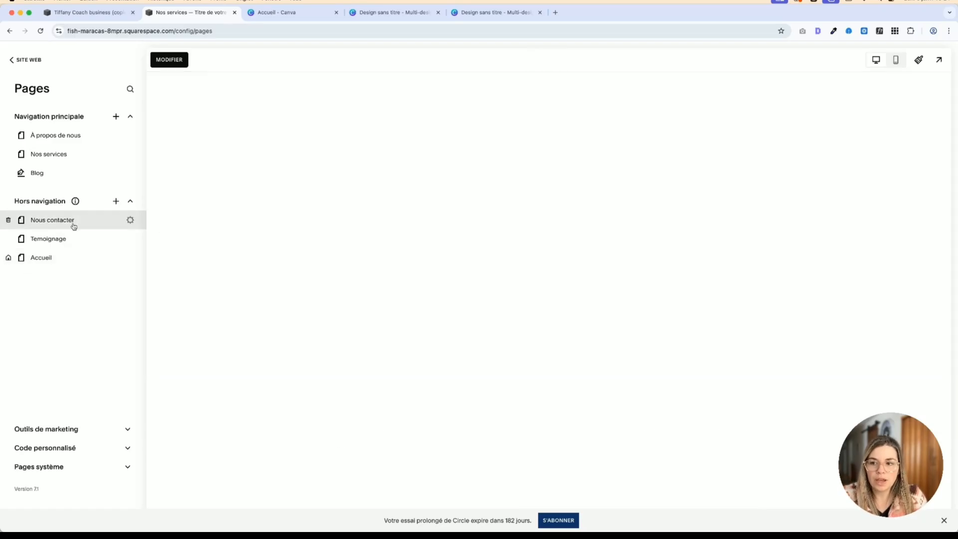
scroll(424, 257, "down", 3)
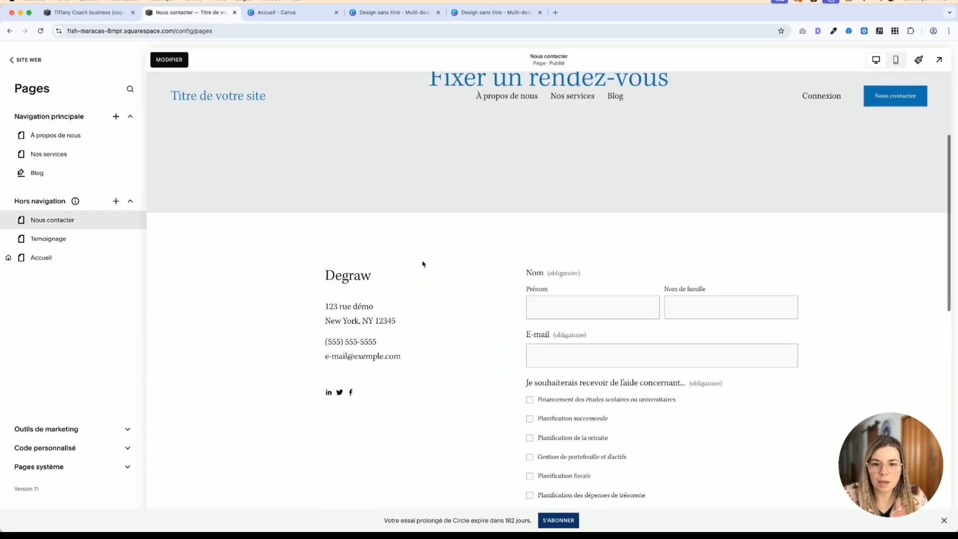
scroll(442, 257, "down", 7)
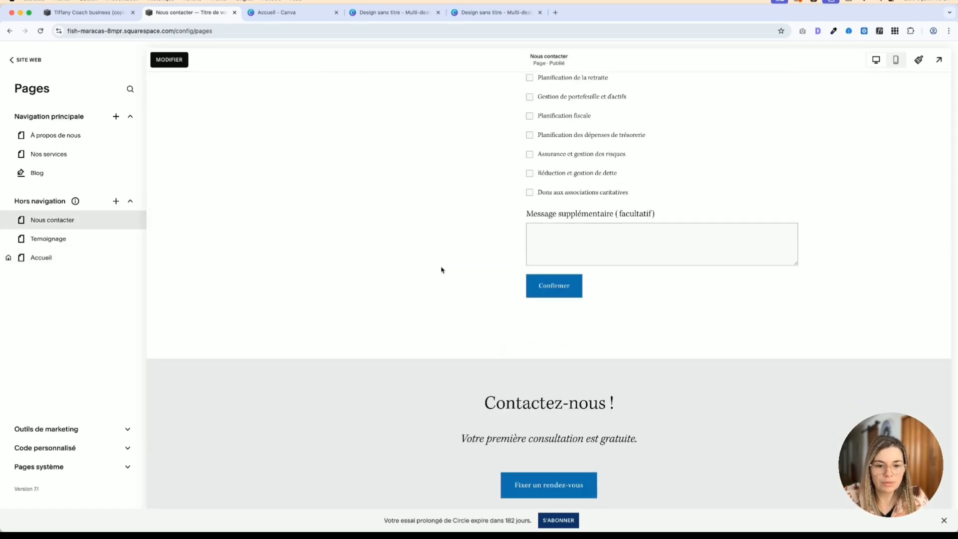
scroll(436, 267, "down", 3)
scroll(434, 268, "up", 8)
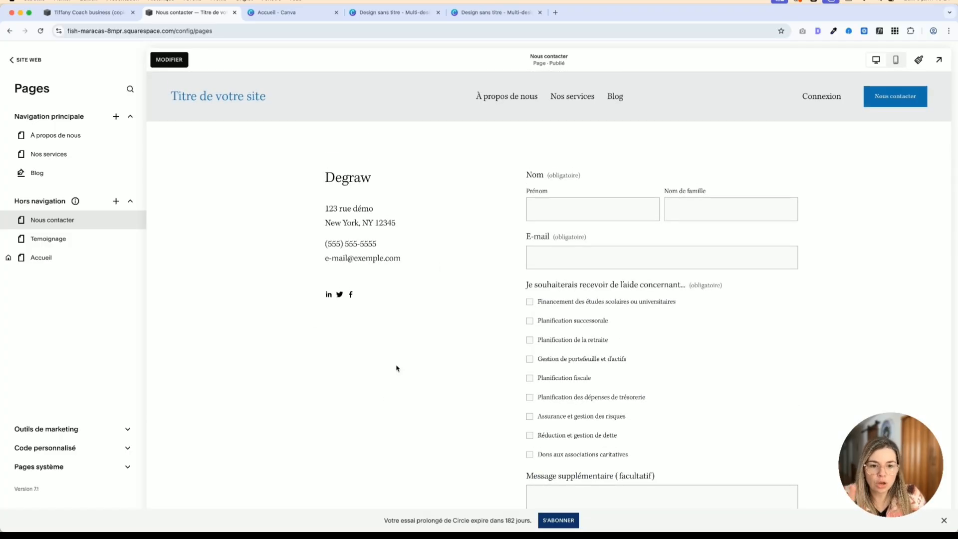
scroll(396, 369, "down", 6)
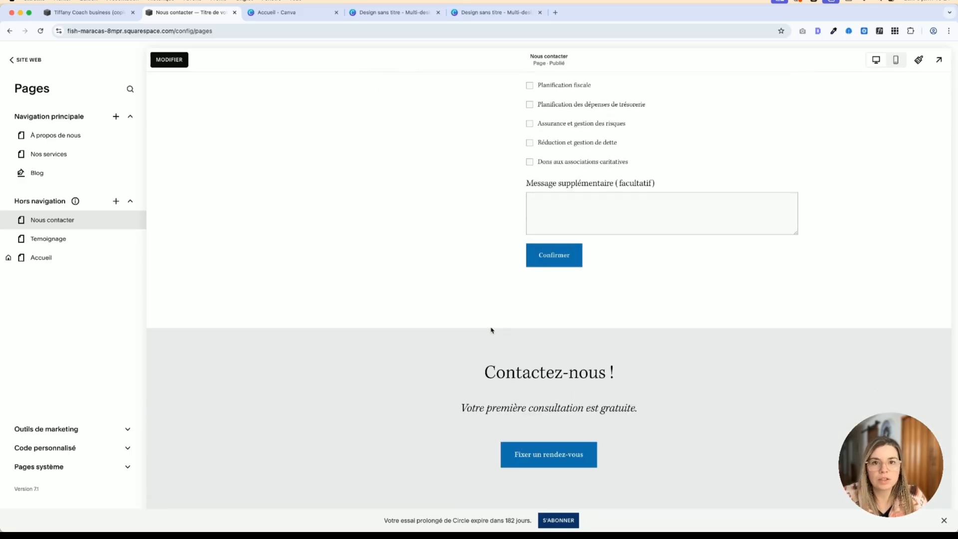
scroll(491, 326, "down", 3)
scroll(473, 314, "up", 8)
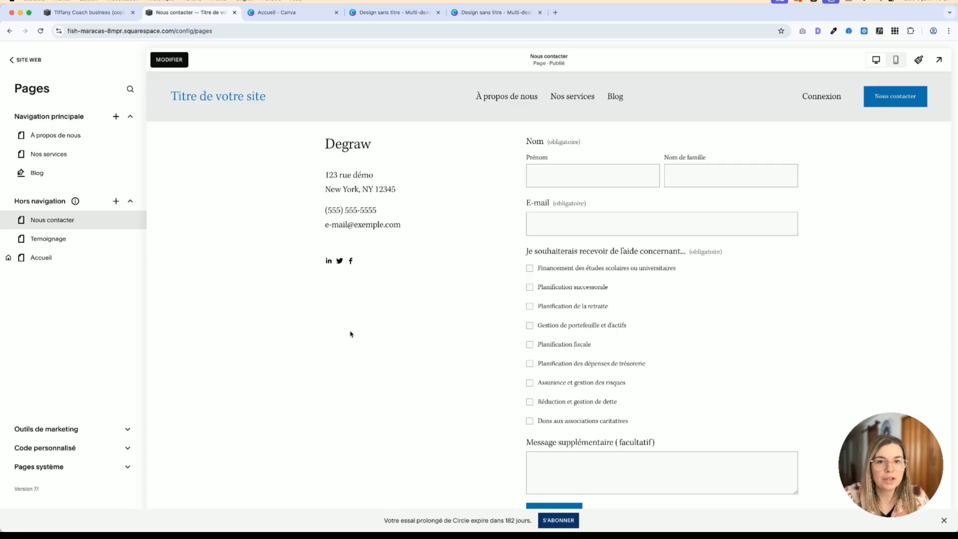
scroll(350, 334, "up", 3)
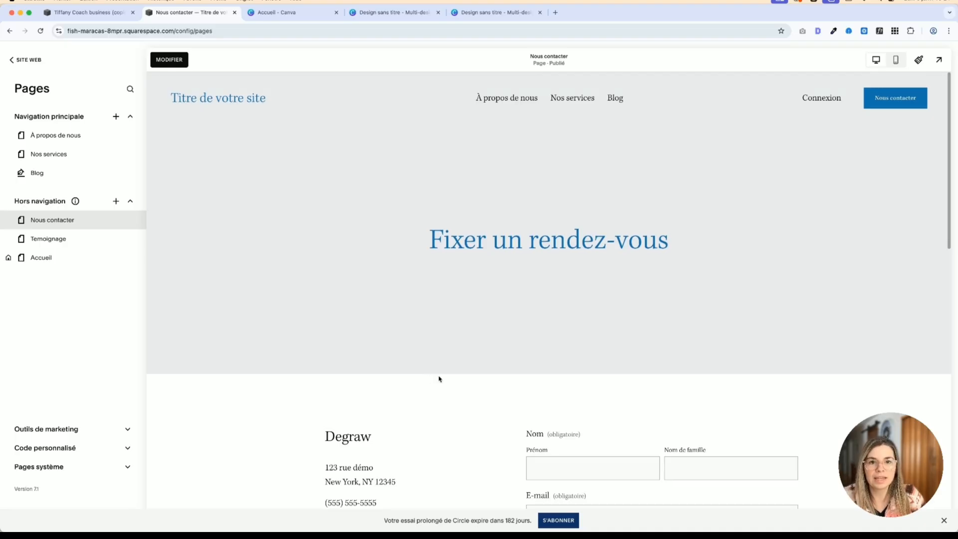
scroll(438, 378, "down", 10)
scroll(438, 379, "down", 3)
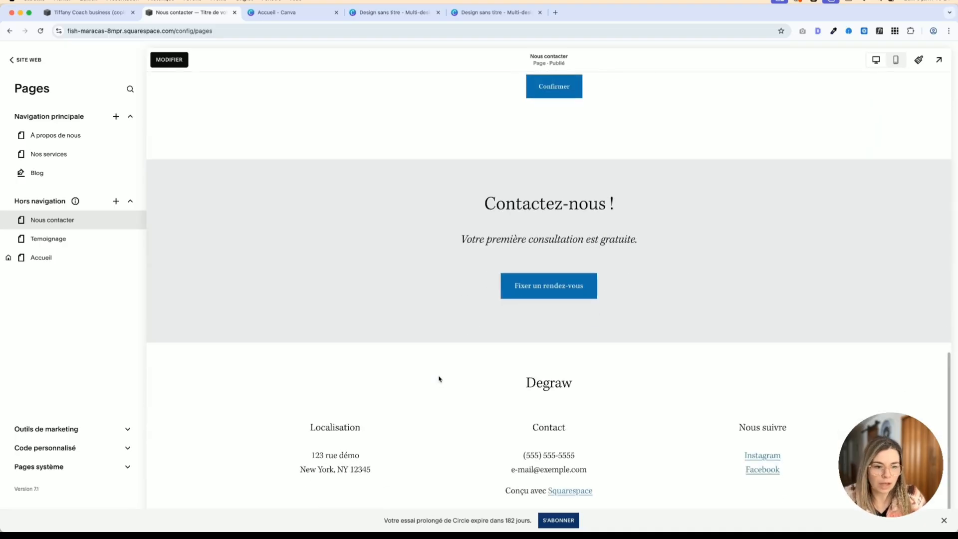
scroll(437, 381, "up", 15)
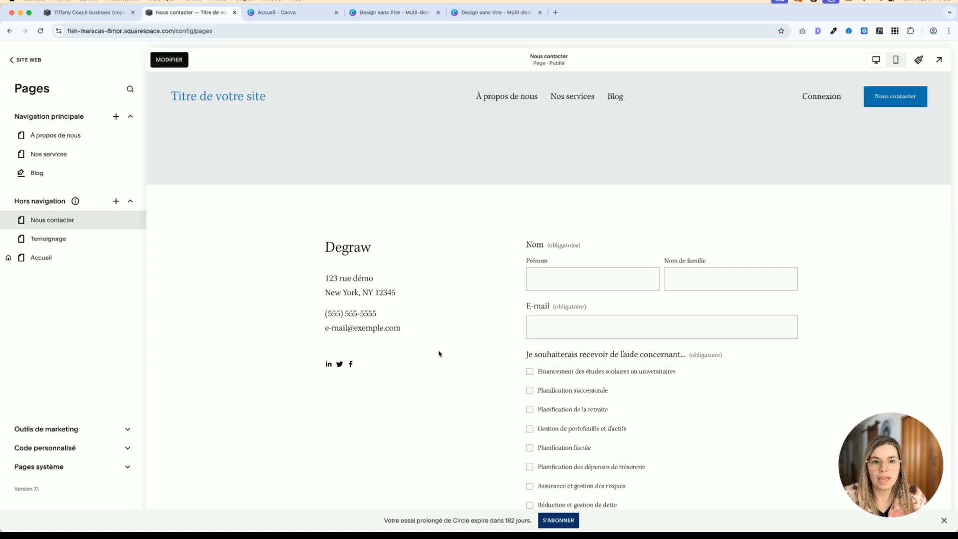
left_click(548, 265)
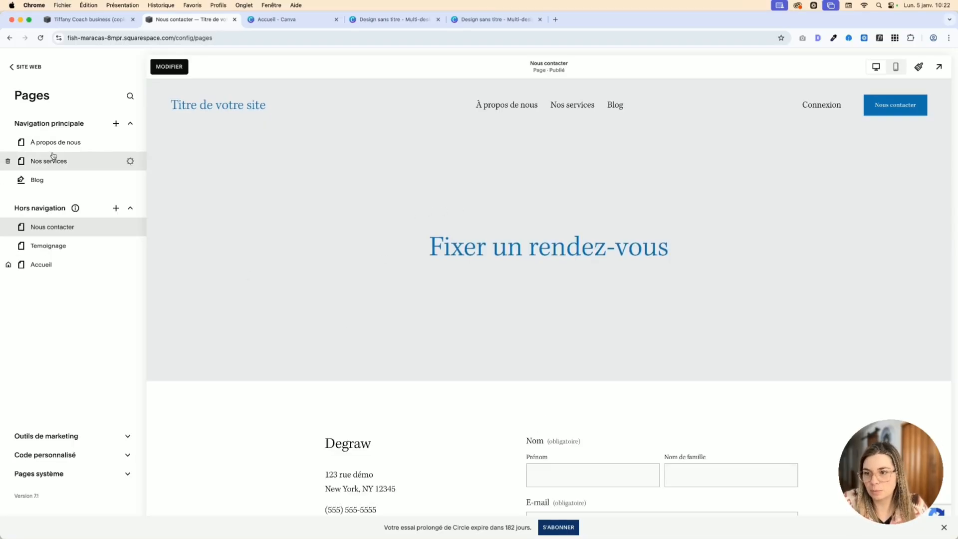
- Return to the Accueil page and open it for editing
left_click(69, 269)
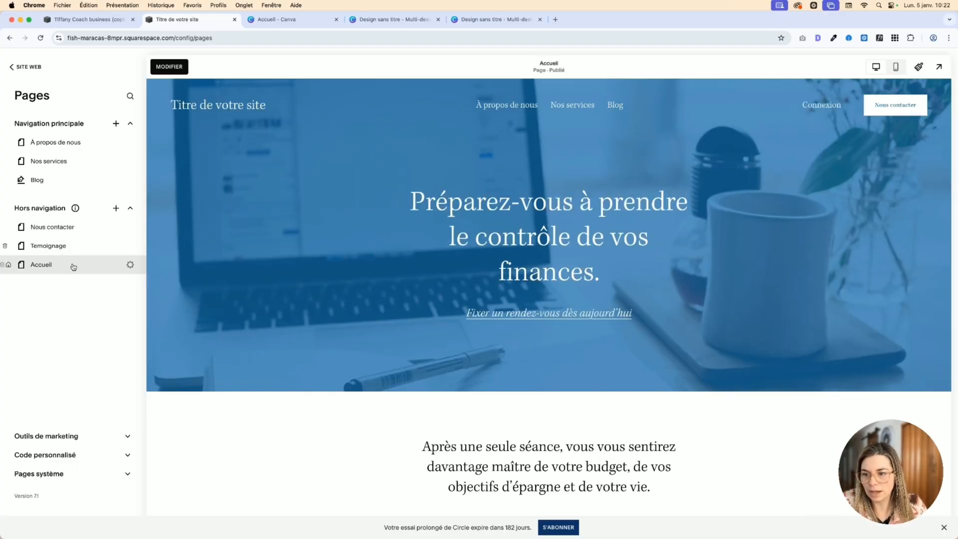
scroll(429, 252, "down", 5)
scroll(317, 252, "up", 5)
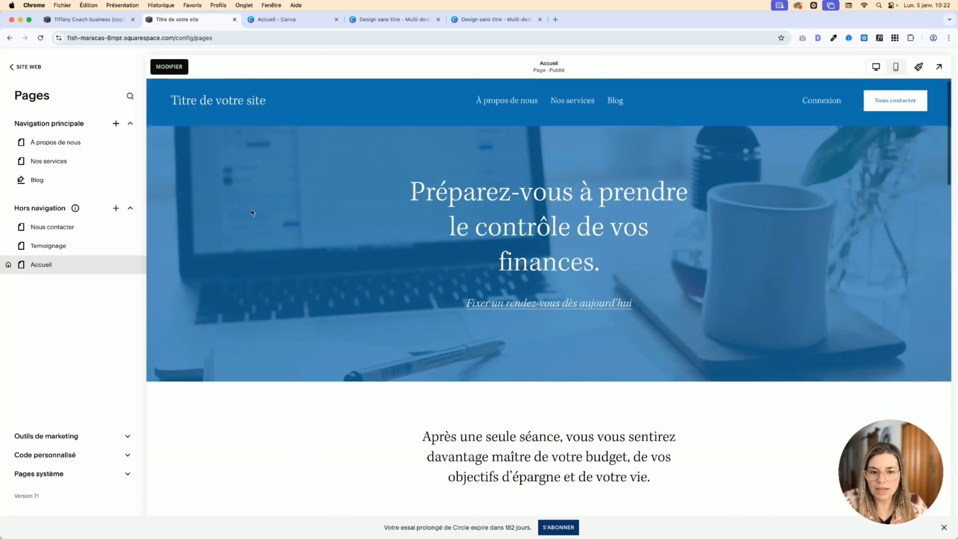
left_click(170, 67)
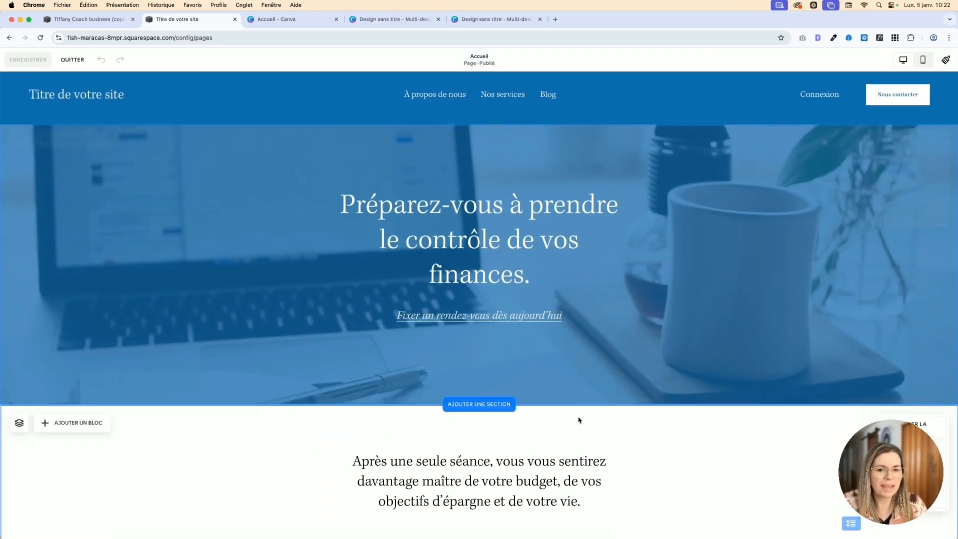
- Open the section library below the Accueil hero banner and examine the Témoignages layouts and their information notes
scroll(417, 361, "down", 2)
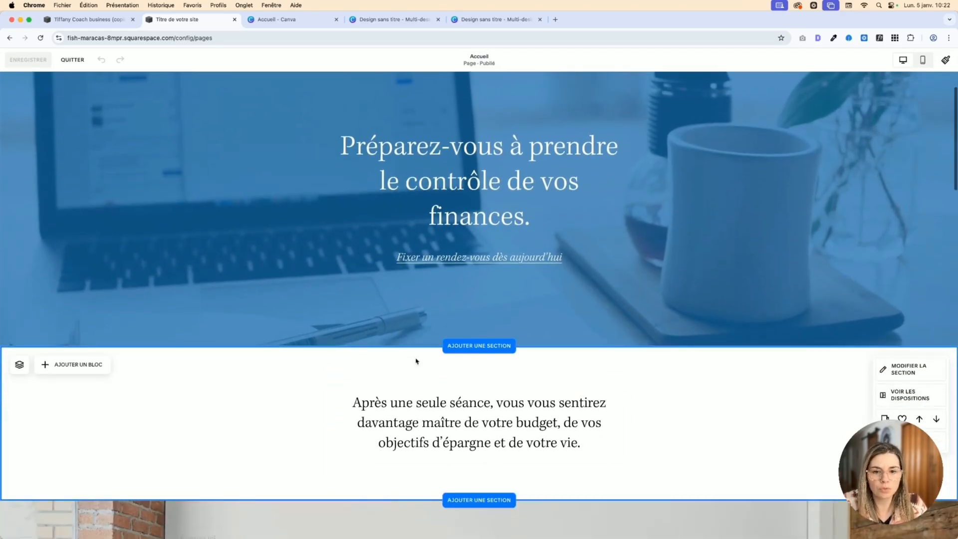
left_click(455, 349)
scroll(558, 367, "down", 10)
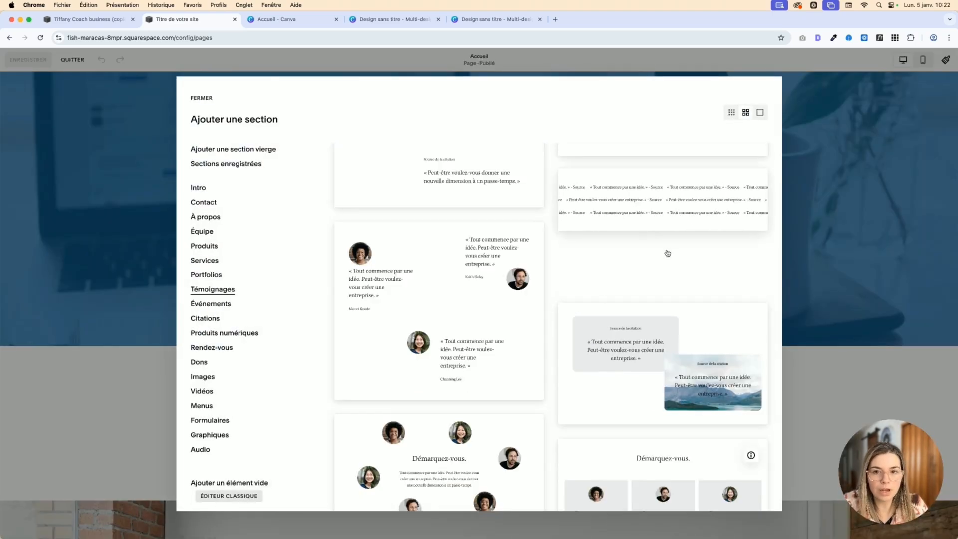
scroll(699, 255, "down", 3)
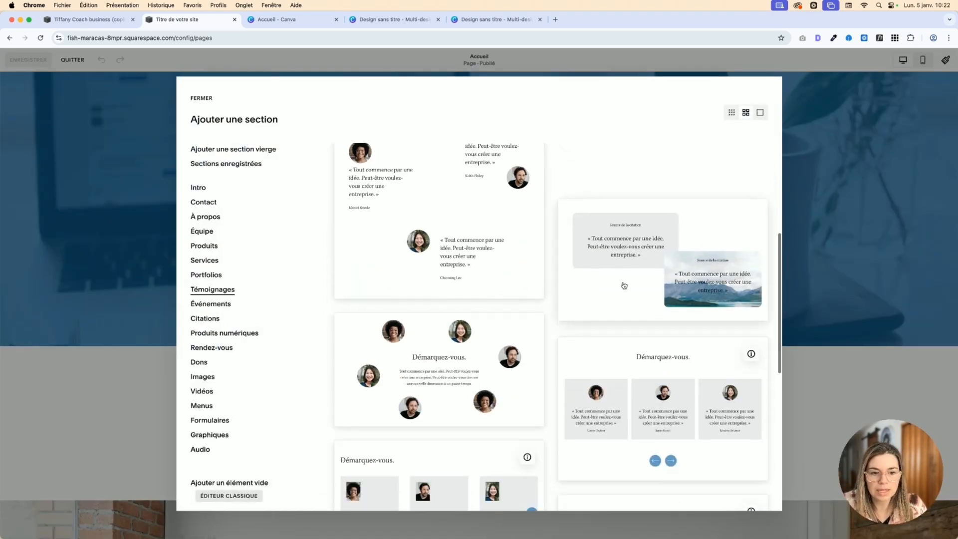
scroll(624, 285, "down", 6)
scroll(628, 280, "up", 12)
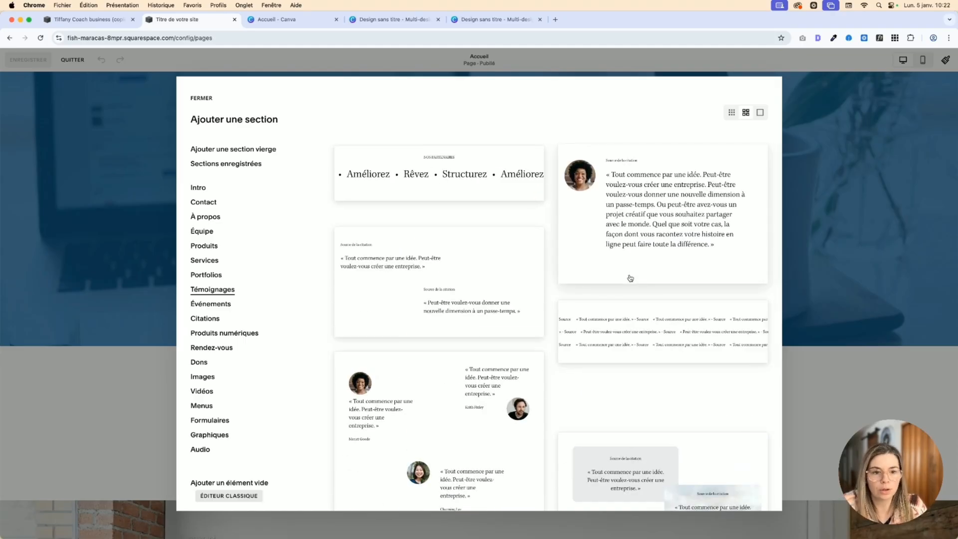
scroll(636, 349, "down", 4)
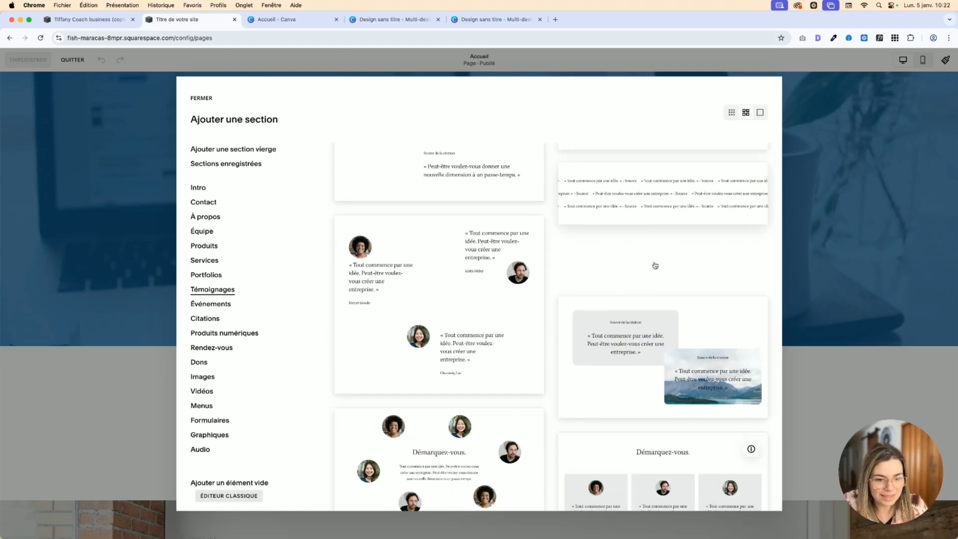
scroll(655, 266, "down", 5)
scroll(551, 293, "up", 8)
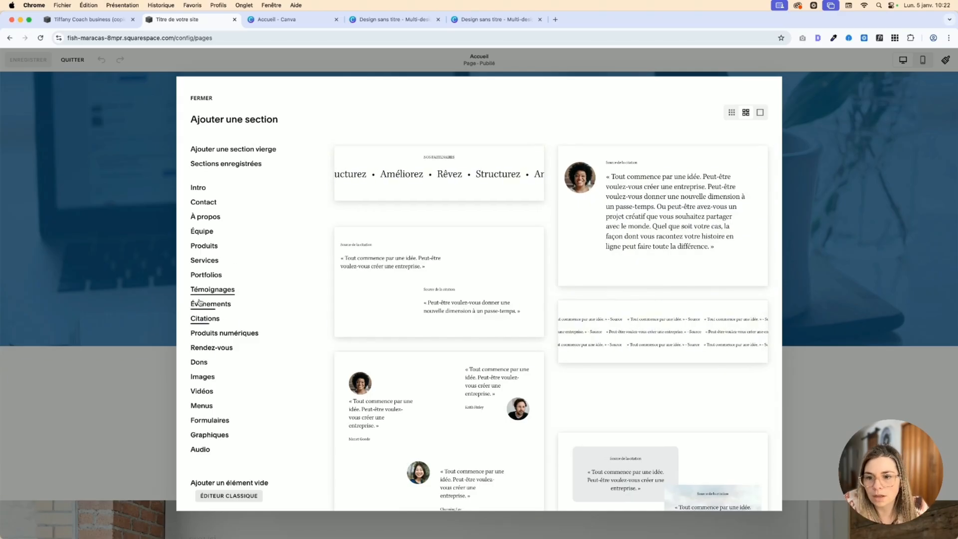
scroll(581, 307, "down", 3)
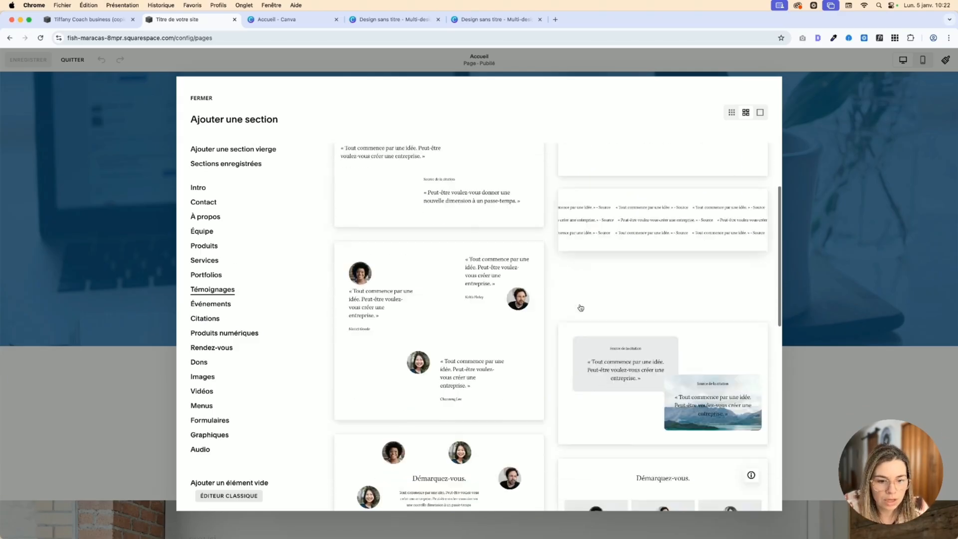
scroll(581, 307, "down", 8)
mouse_move(528, 251)
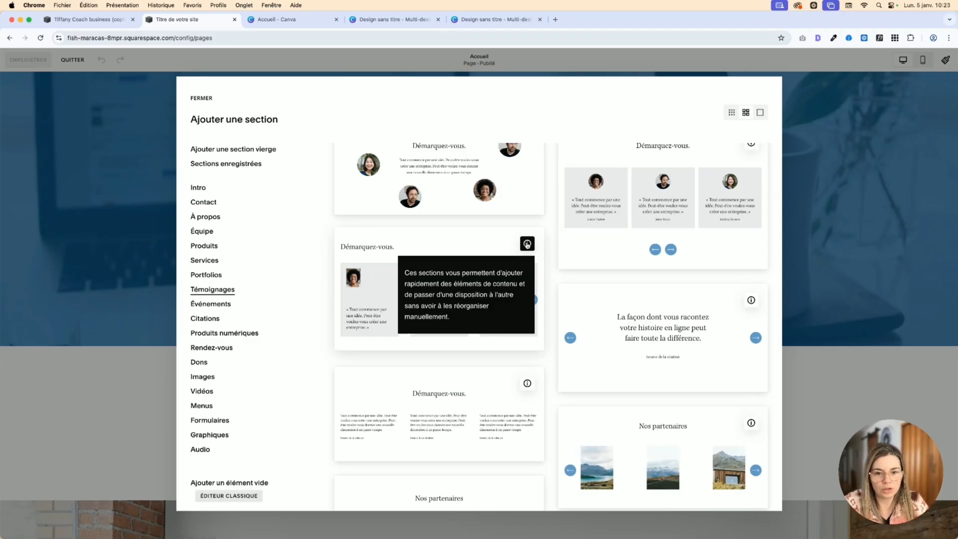
scroll(709, 237, "up", 1)
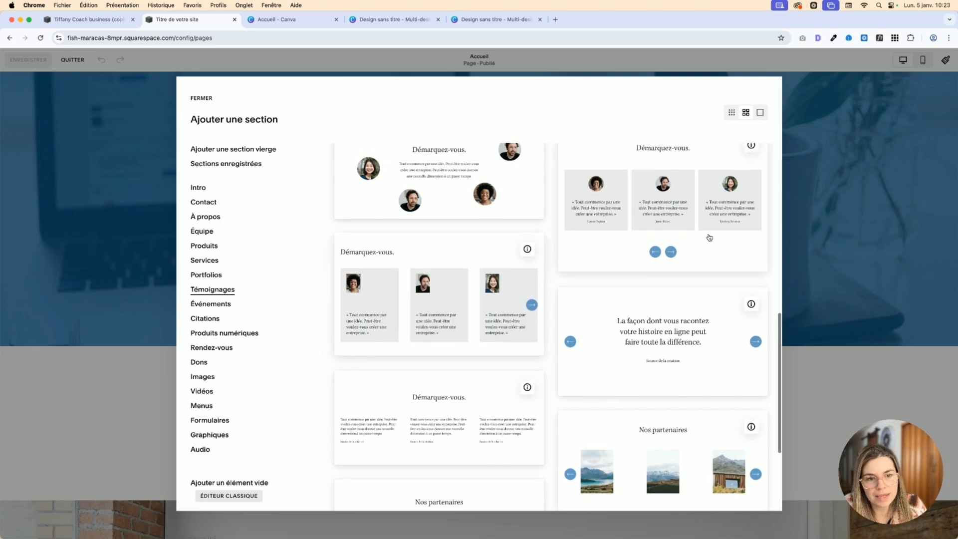
scroll(709, 237, "up", 3)
mouse_move(753, 284)
scroll(560, 346, "down", 2)
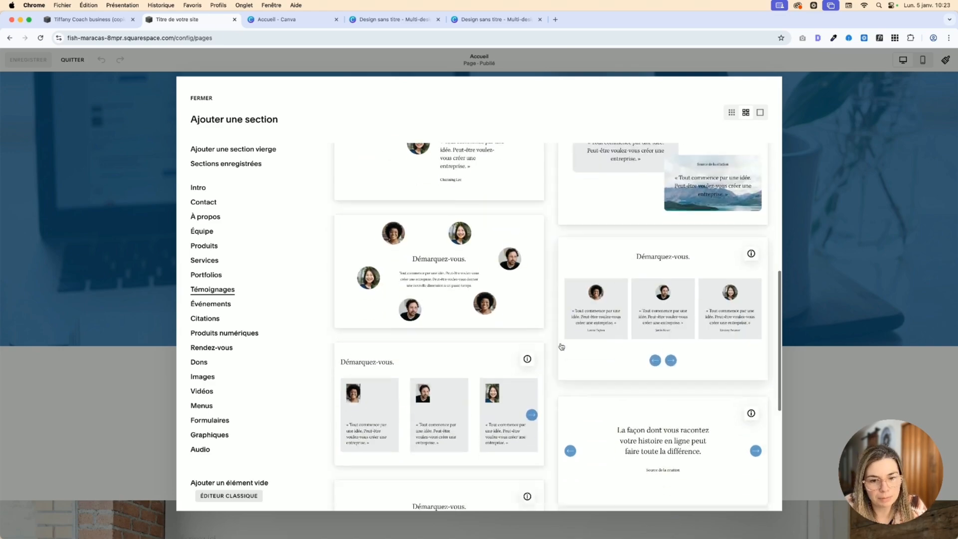
mouse_move(494, 338)
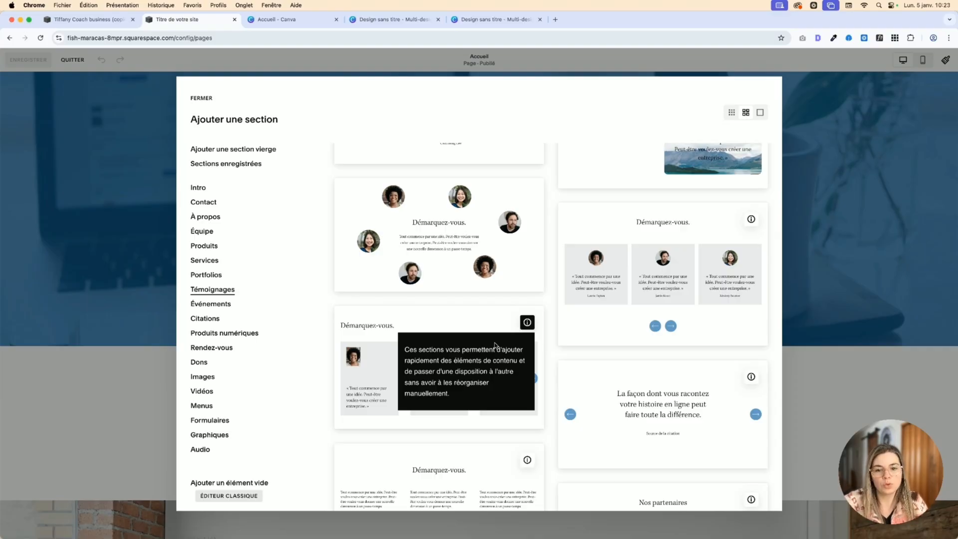
- Insert the Témoignages layout "Démarquez-vous." with three centred portrait cards and arrows beneath them, directly below the hero banner
scroll(458, 316, "down", 4)
scroll(468, 336, "up", 7)
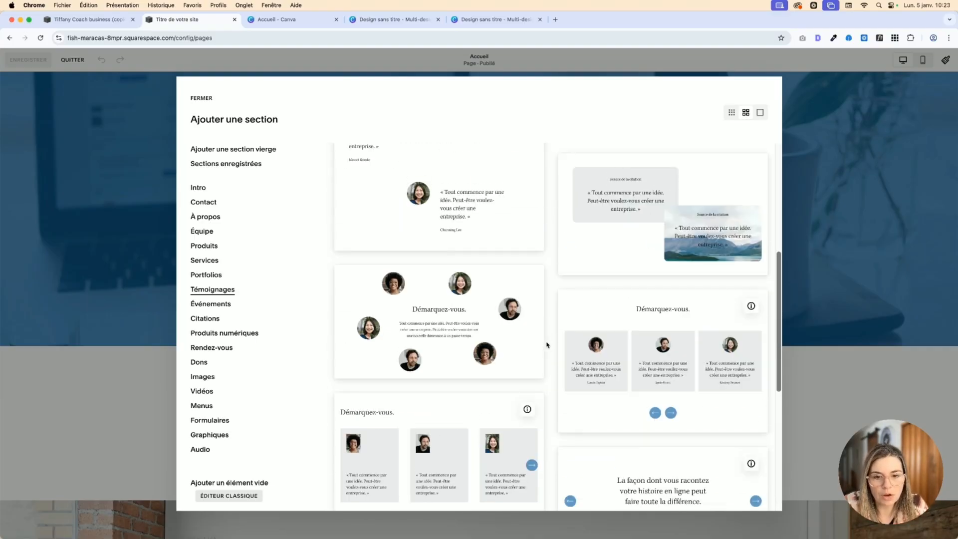
scroll(537, 357, "down", 2)
scroll(669, 357, "up", 3)
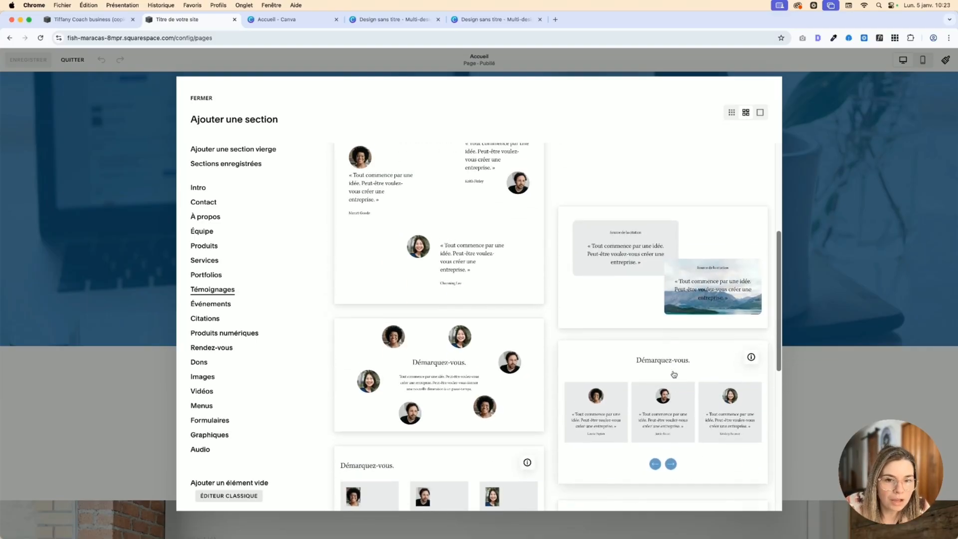
scroll(671, 372, "down", 5)
left_click(671, 340)
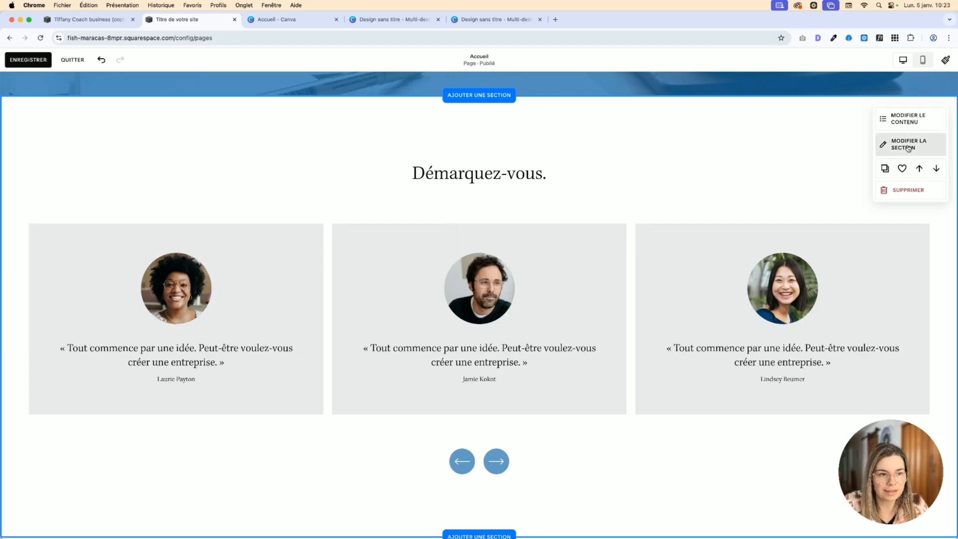
- Examine the new testimonial section on the page and open its list of content elements
scroll(701, 451, "up", 6)
scroll(701, 451, "down", 8)
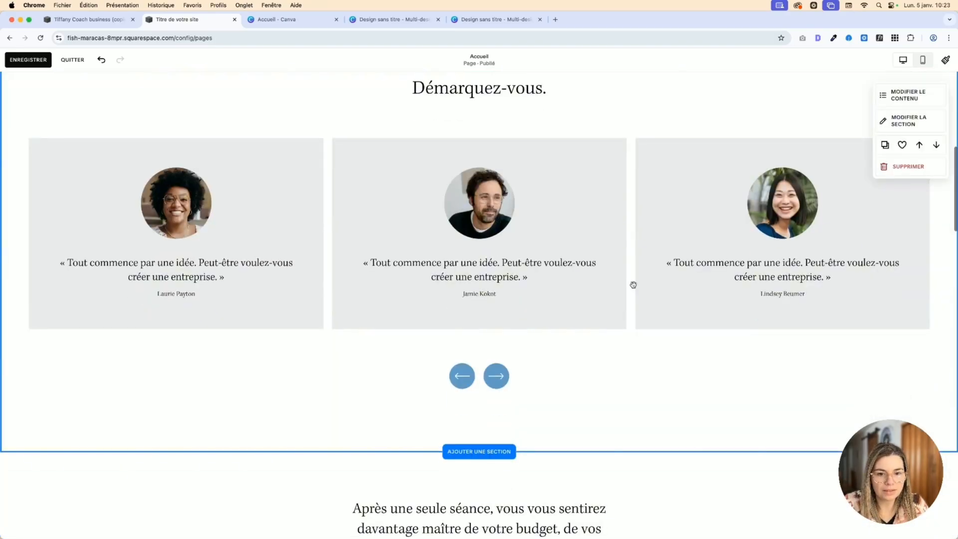
scroll(633, 282, "up", 4)
scroll(640, 268, "down", 1)
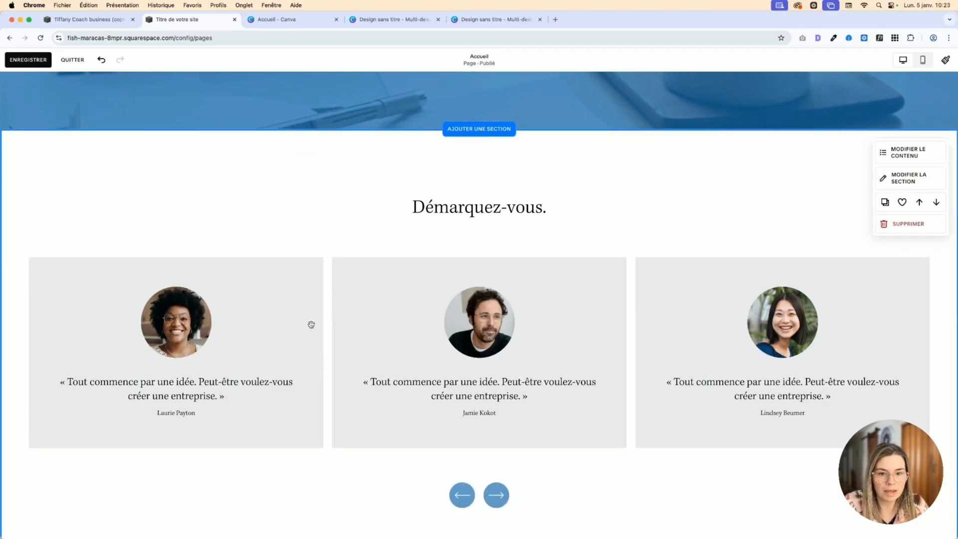
scroll(588, 196, "down", 3)
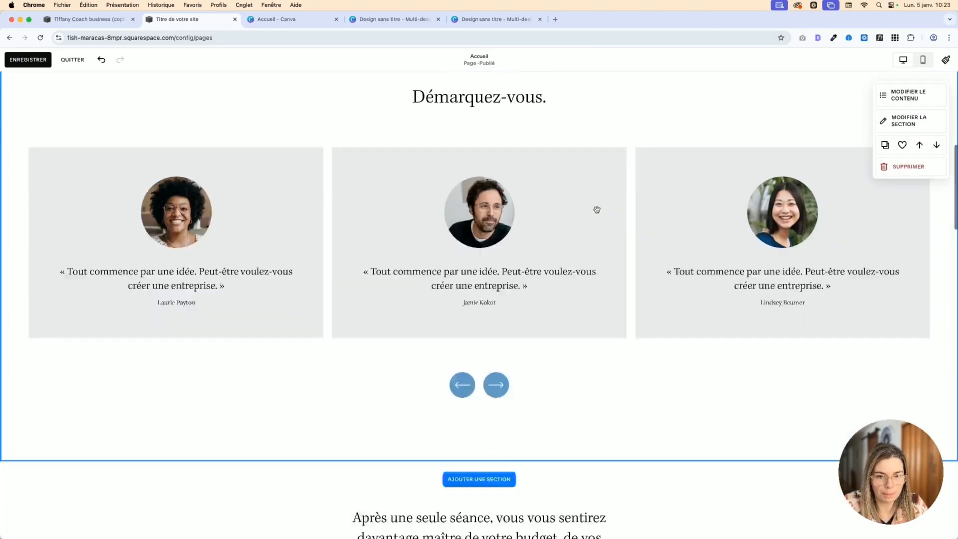
scroll(596, 210, "up", 1)
scroll(734, 180, "up", 2)
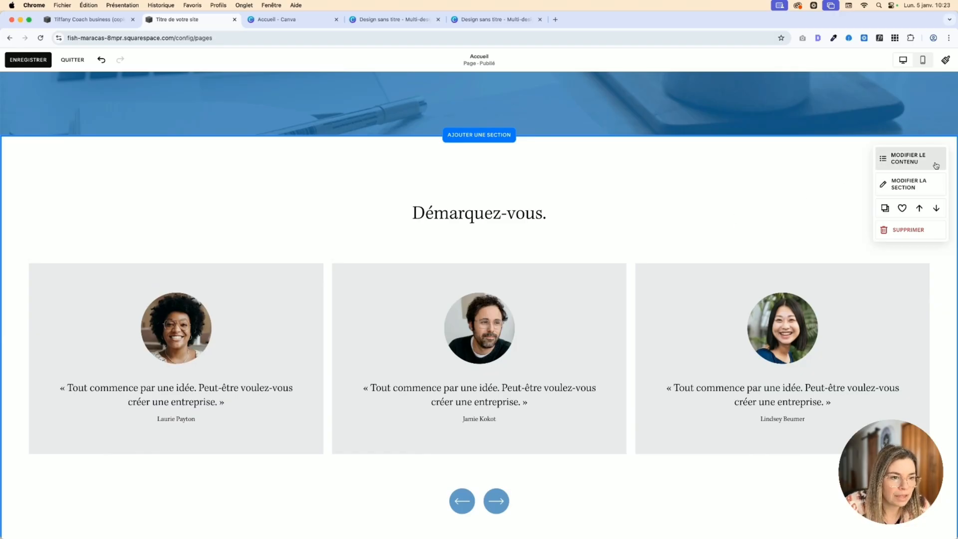
left_click(905, 166)
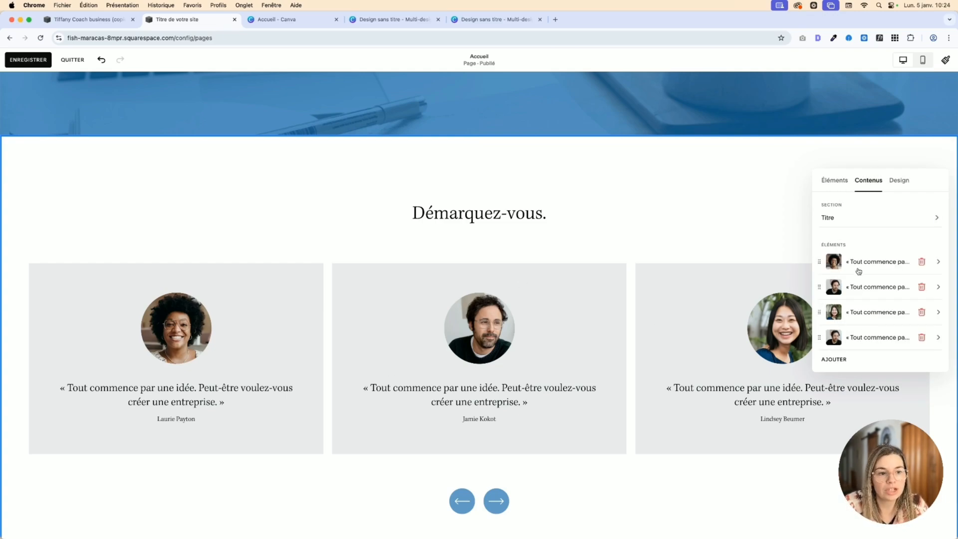
scroll(878, 295, "down", 1)
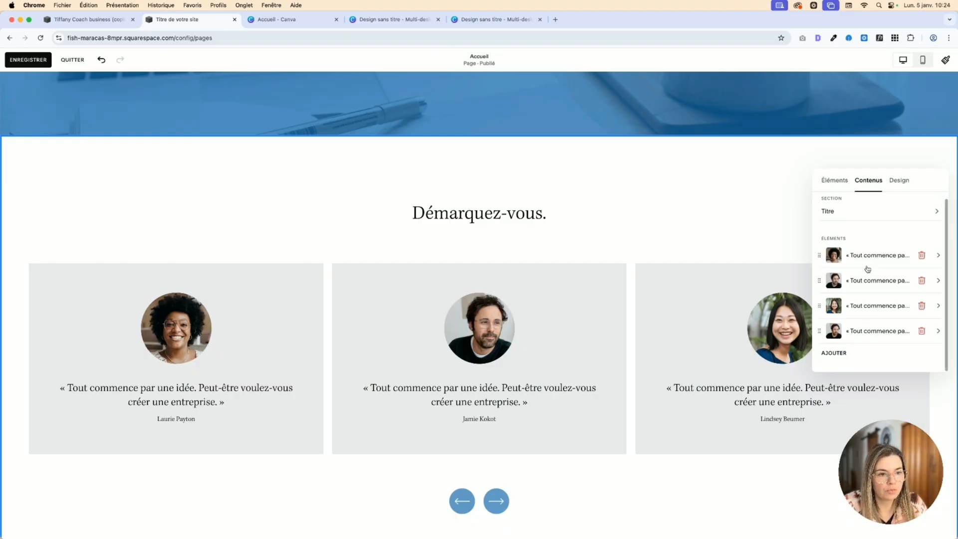
scroll(876, 272, "up", 1)
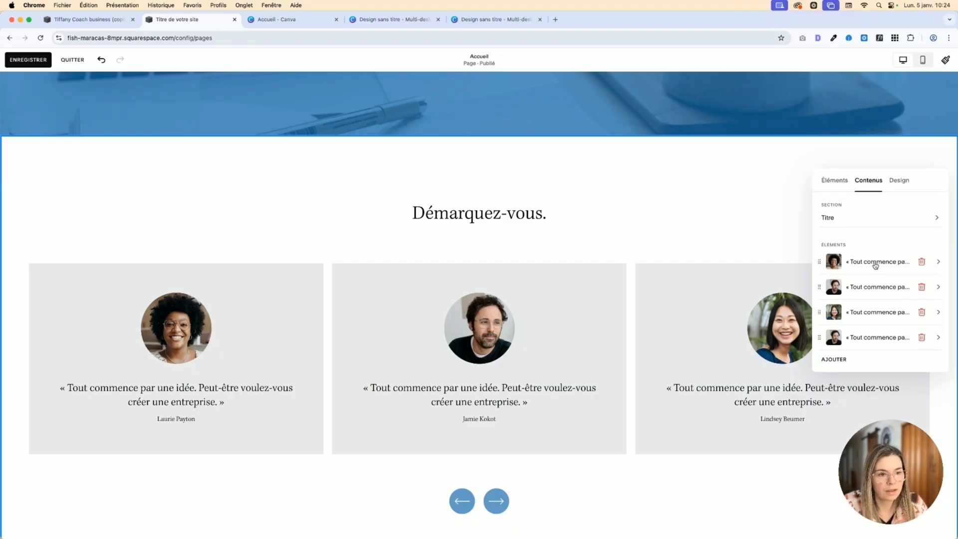
- Delete the portrait image from the first testimonial and return to the element list
left_click(865, 264)
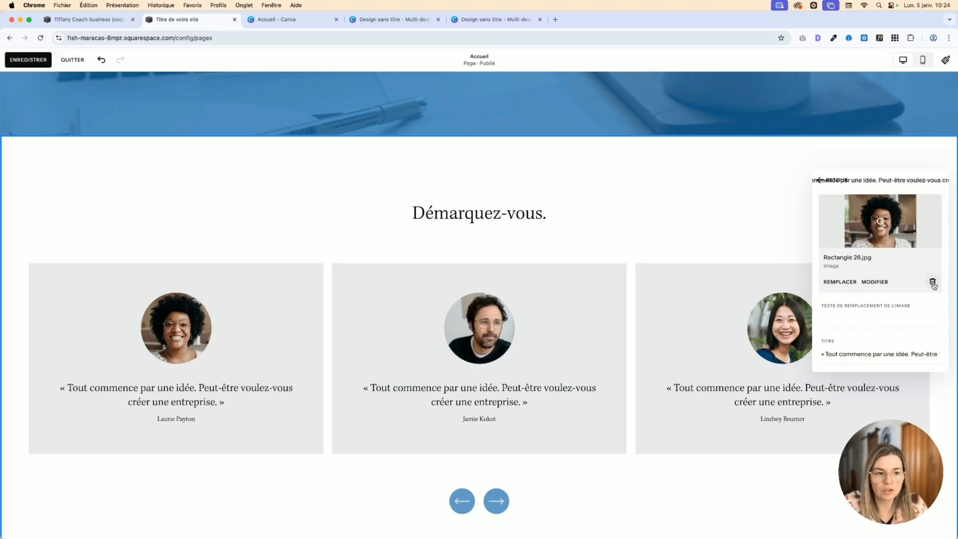
left_click(932, 281)
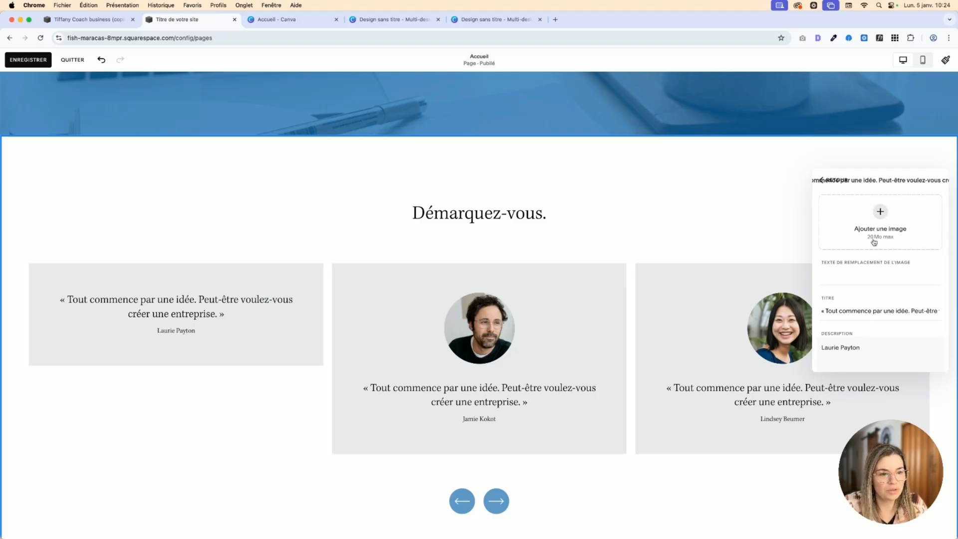
scroll(875, 273, "down", 1)
scroll(873, 275, "up", 1)
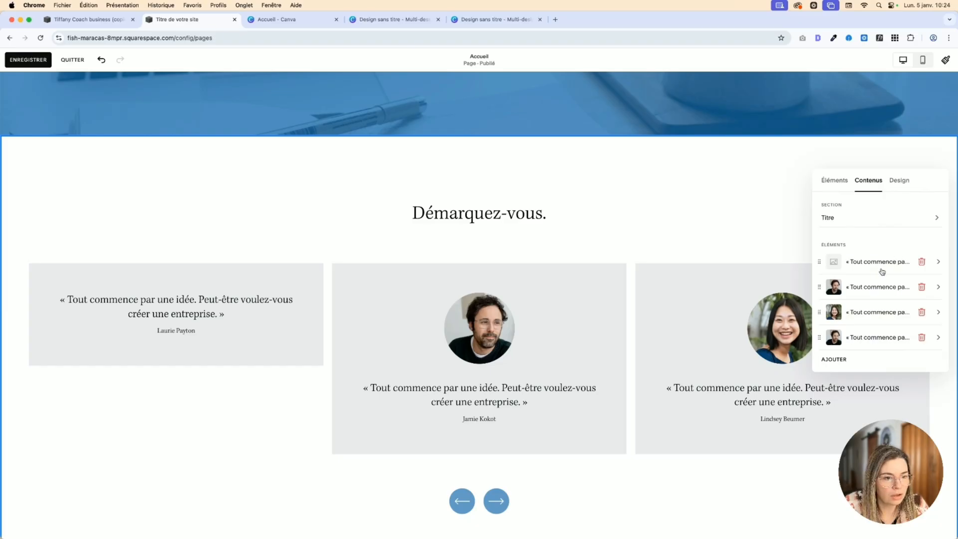
- Delete the portrait images from the remaining three testimonials and return to the element list
left_click(874, 293)
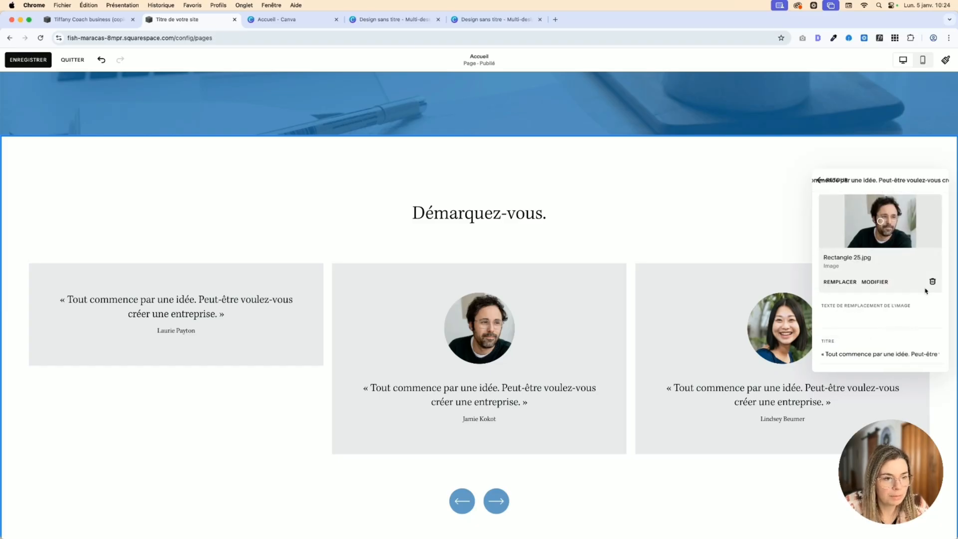
left_click(928, 283)
left_click(824, 183)
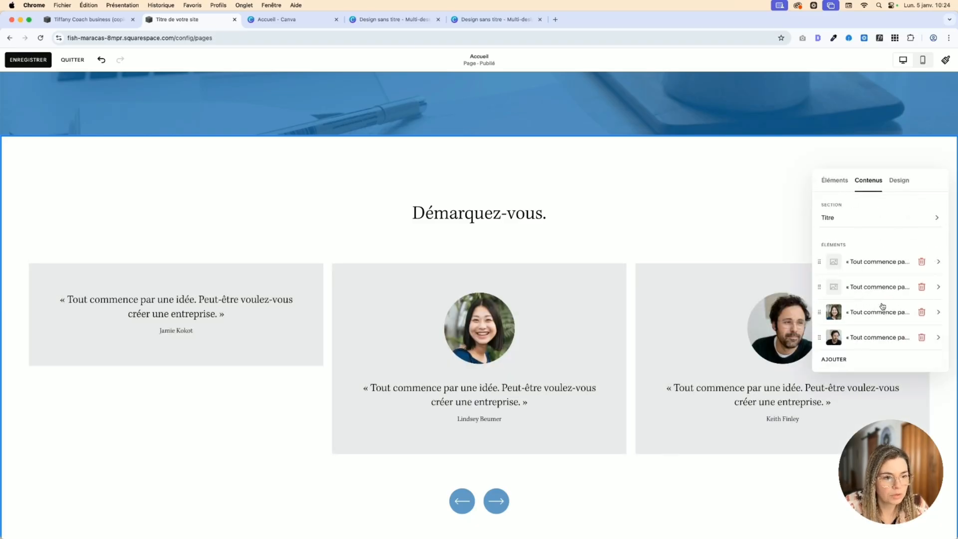
left_click(902, 315)
left_click(931, 281)
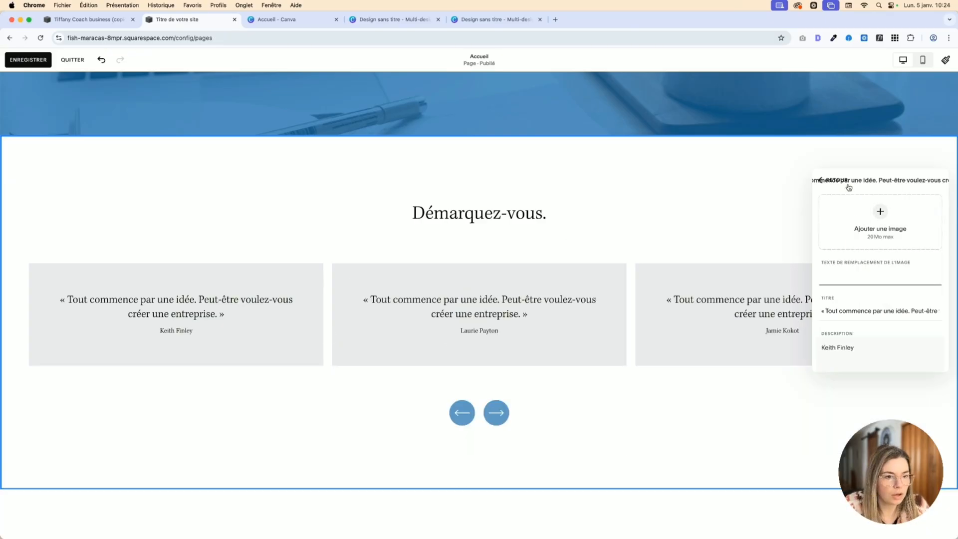
left_click(820, 183)
- Open the first testimonial, examine its image, alternative text, title and description fields, and return to the element list
left_click(881, 262)
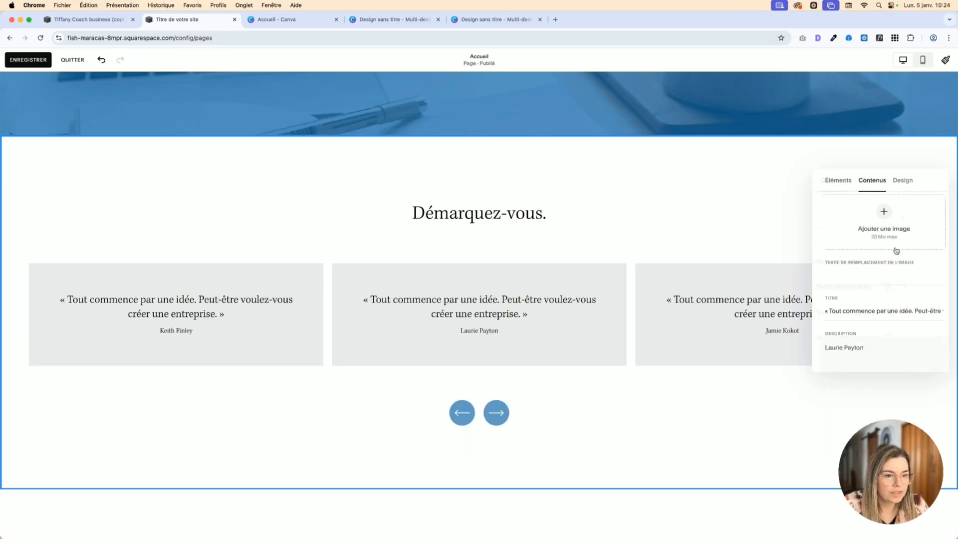
triple_click(857, 310)
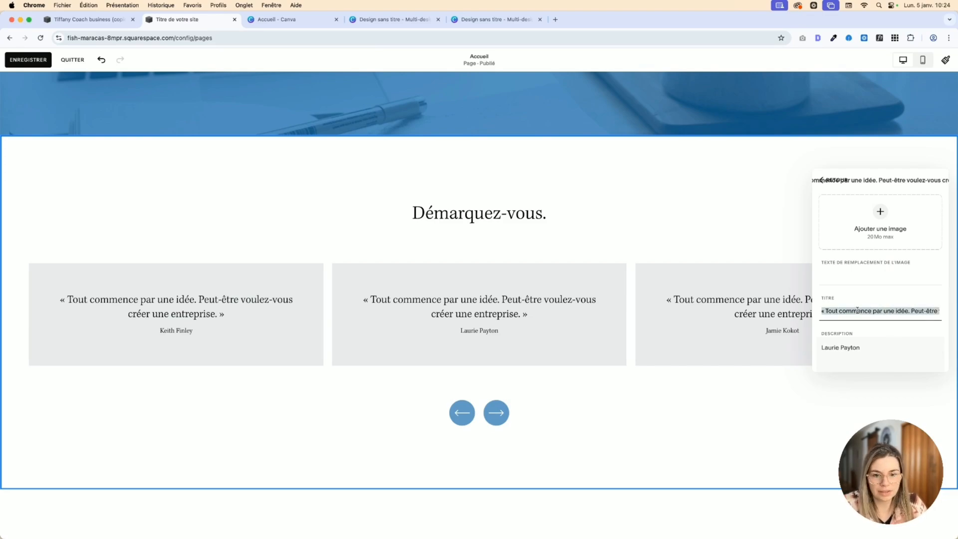
triple_click(849, 348)
left_click(881, 348)
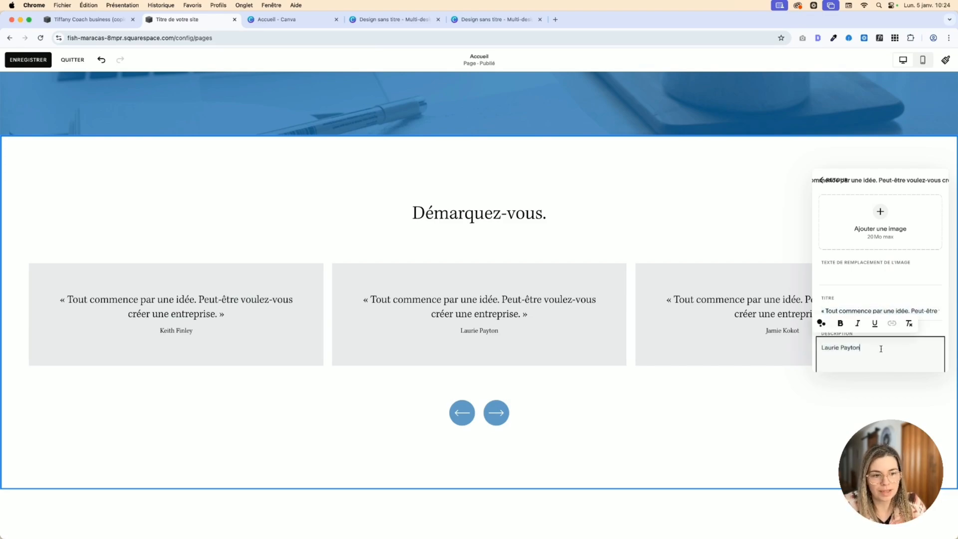
left_click_drag(887, 348, 819, 348)
left_click(881, 348)
left_click_drag(881, 349, 827, 359)
left_click(885, 349)
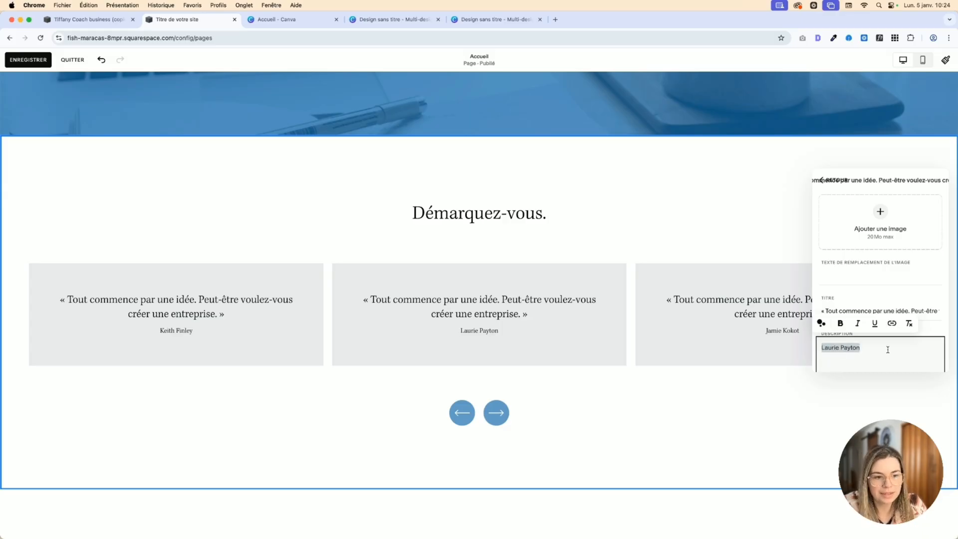
triple_click(899, 312)
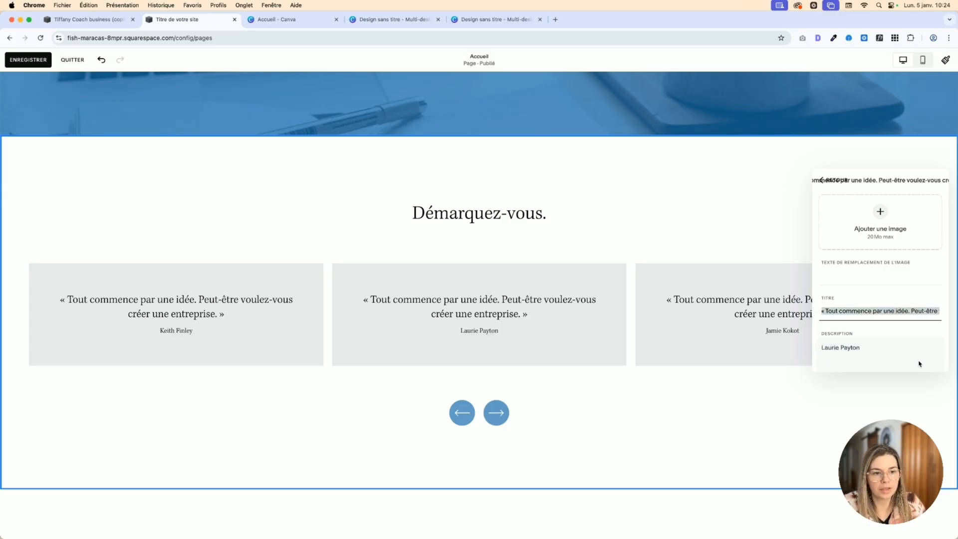
left_click(838, 274)
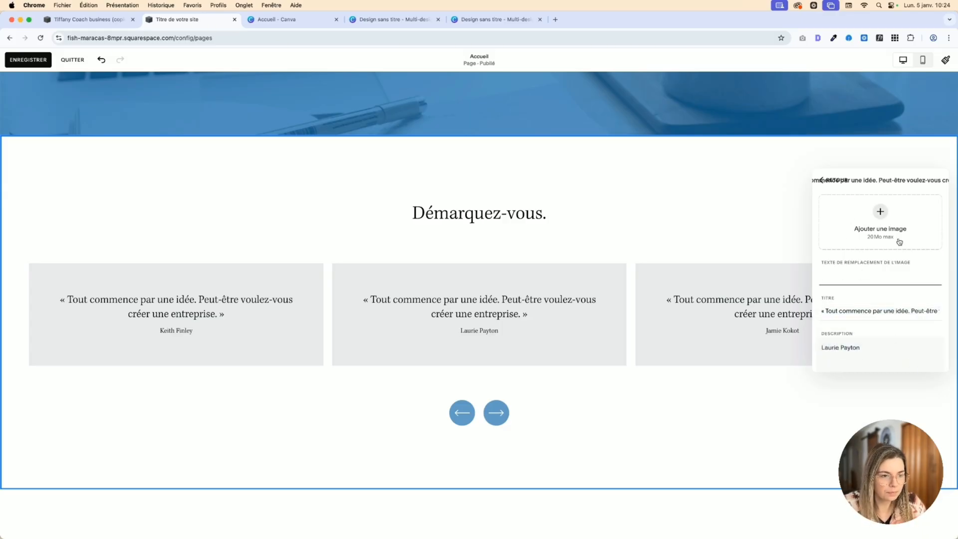
scroll(889, 319, "down", 1)
scroll(889, 319, "up", 1)
left_click(820, 180)
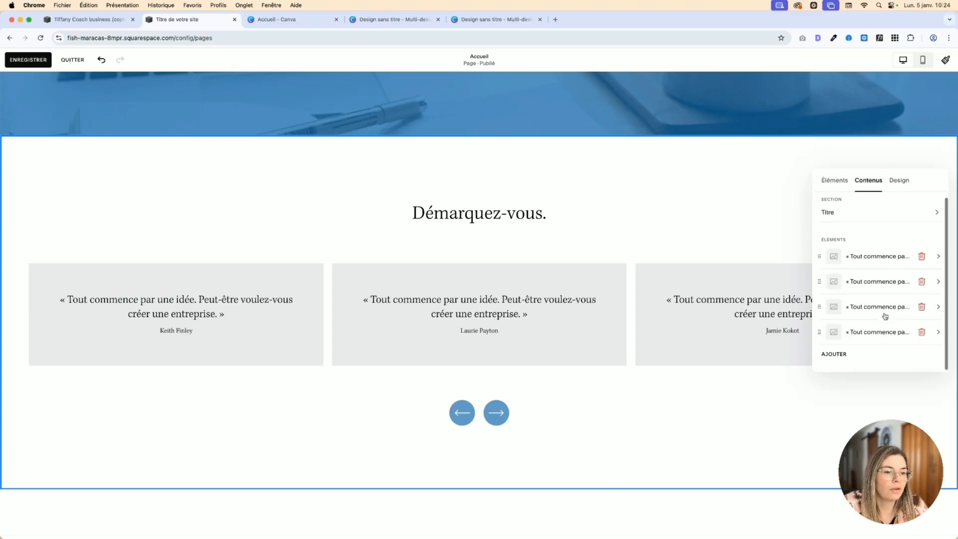
scroll(848, 329, "down", 1)
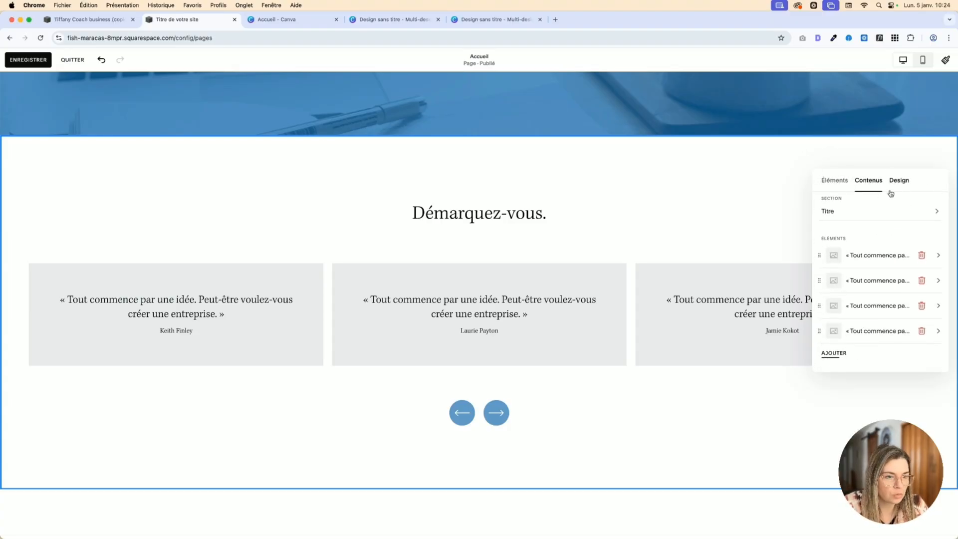
- Change the testimonial section's title text to "Ce qu'ils ont dit..." and return to the element list
left_click(832, 214)
left_click(839, 256)
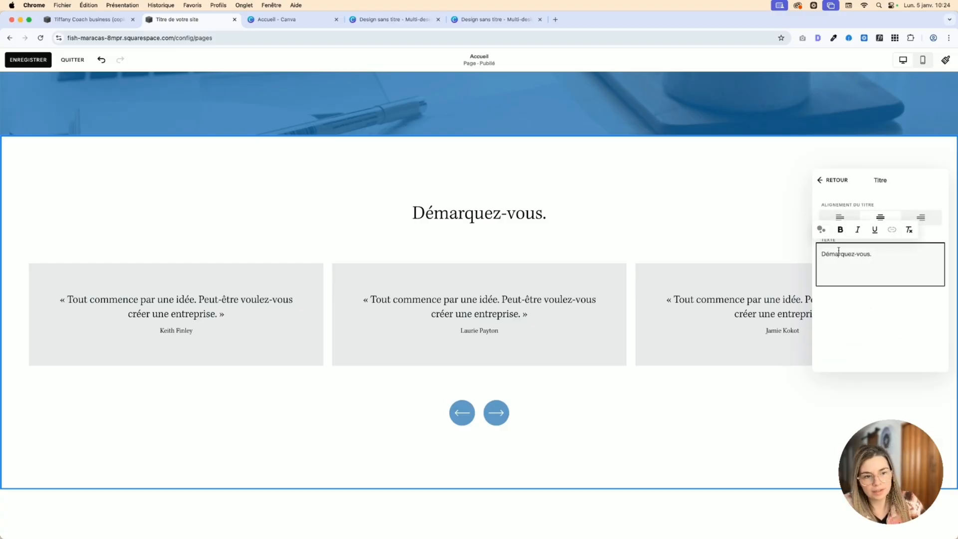
triple_click(838, 252)
type("C")
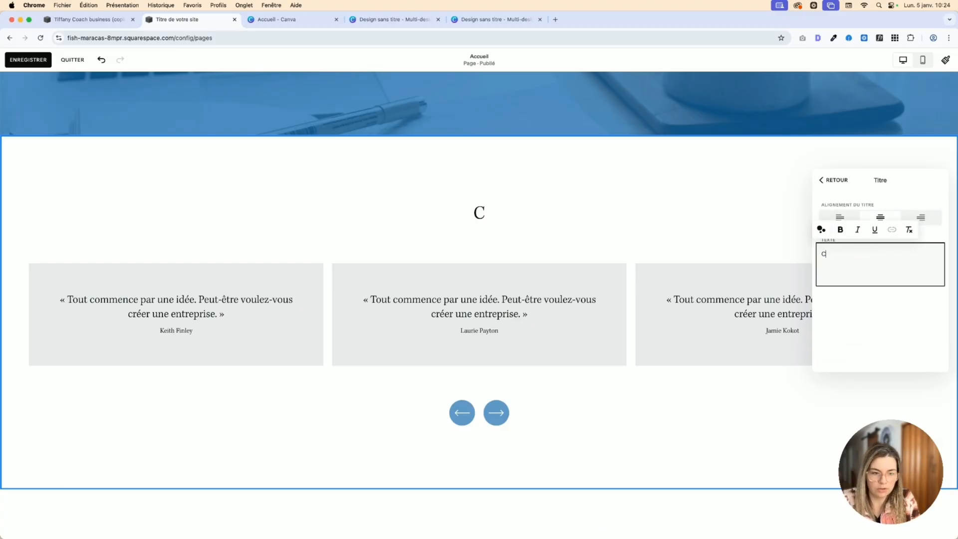
type("e qu'ils ont dit")
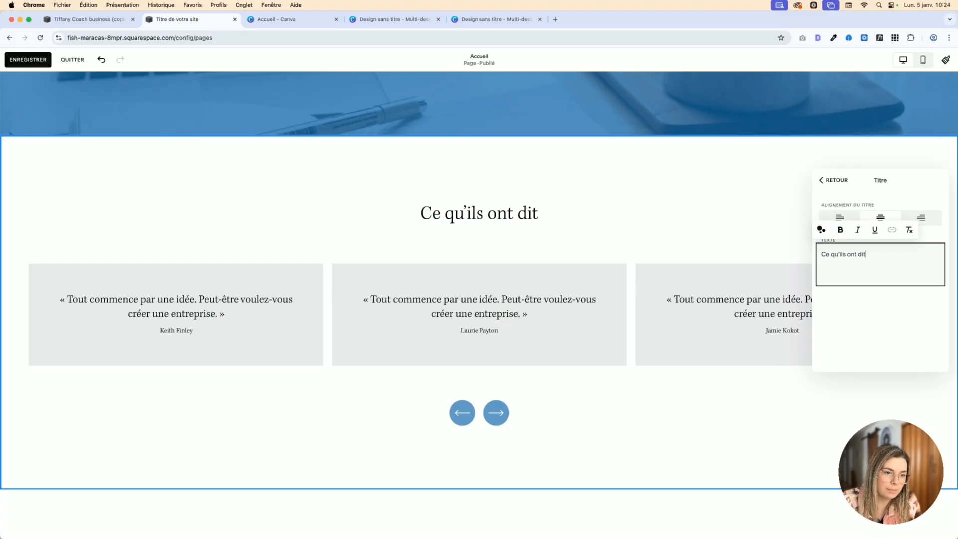
type("...")
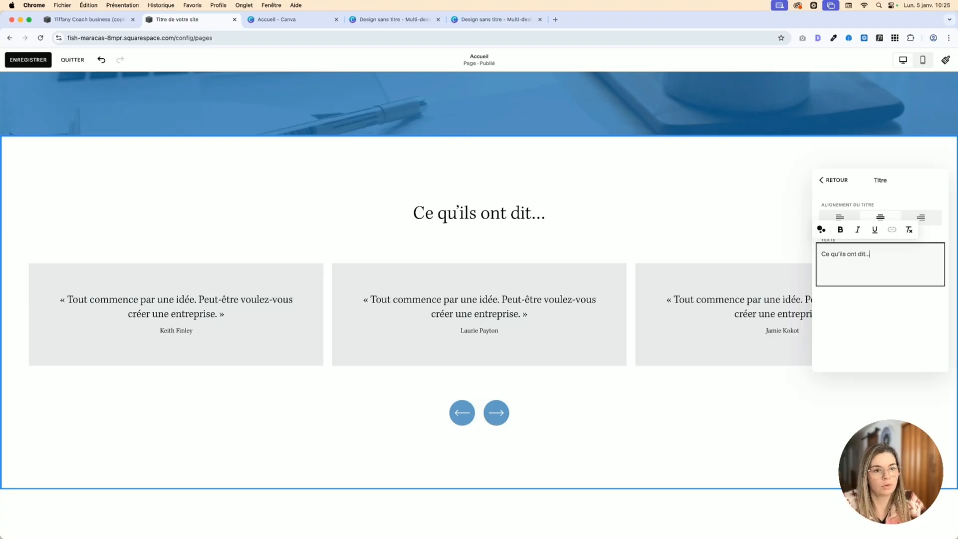
left_click(865, 309)
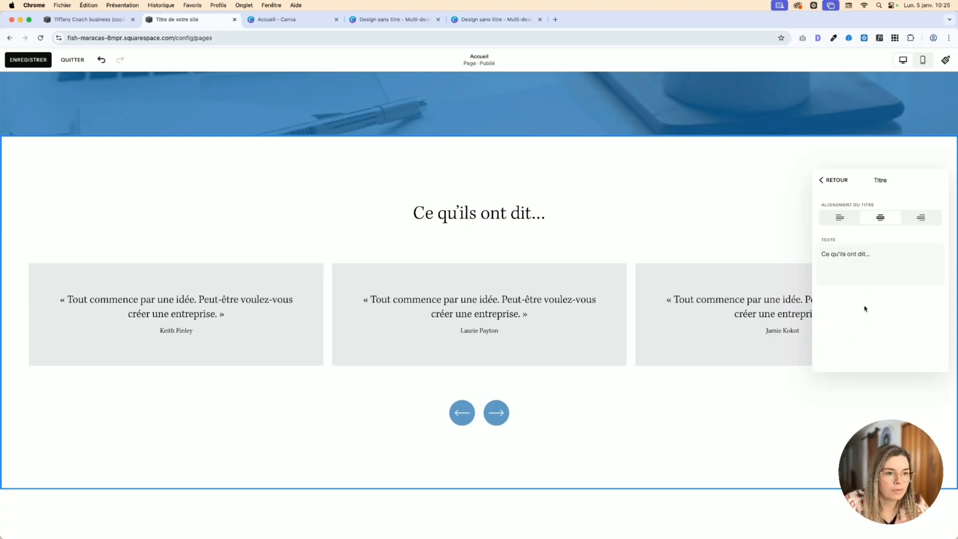
left_click(853, 248)
left_click(832, 180)
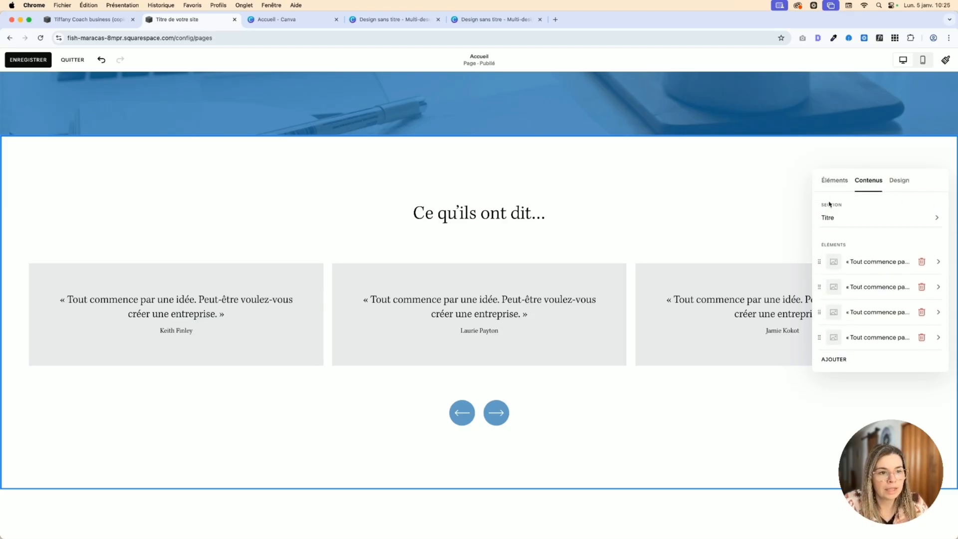
- Switch the testimonial section's design layout to Liste simple
left_click(901, 184)
scroll(893, 224, "down", 2)
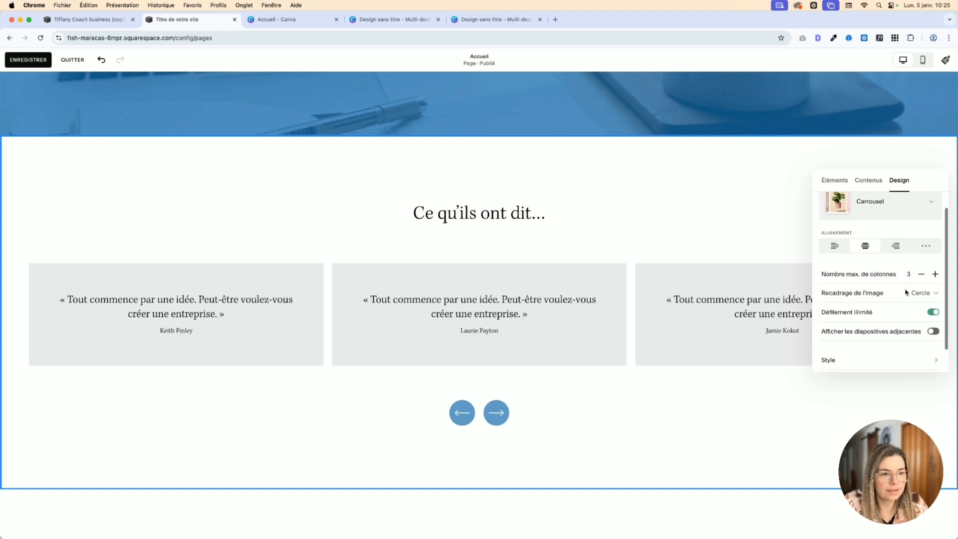
scroll(906, 249, "up", 2)
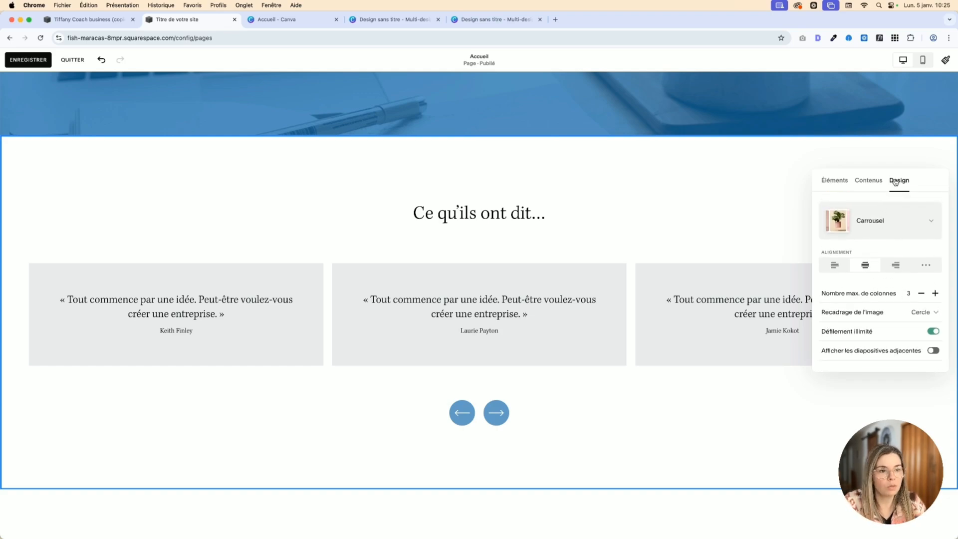
left_click(866, 224)
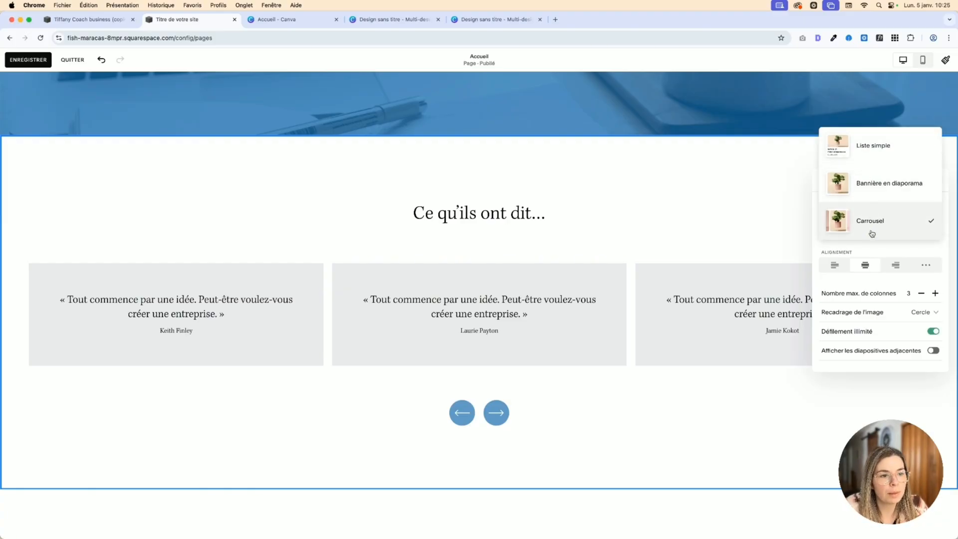
left_click(868, 152)
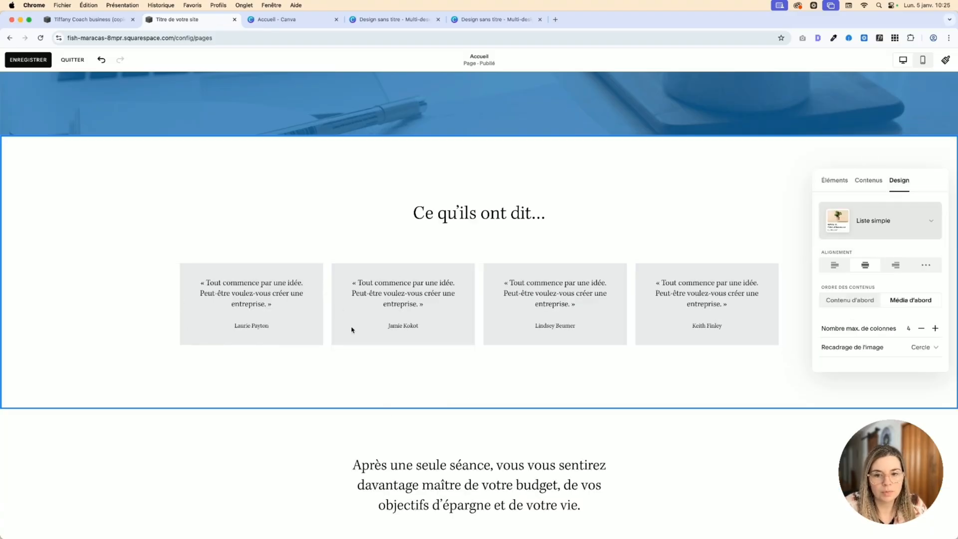
- Try the Bannière en diaporama layout on the testimonial section, and return to Liste simple
left_click(921, 219)
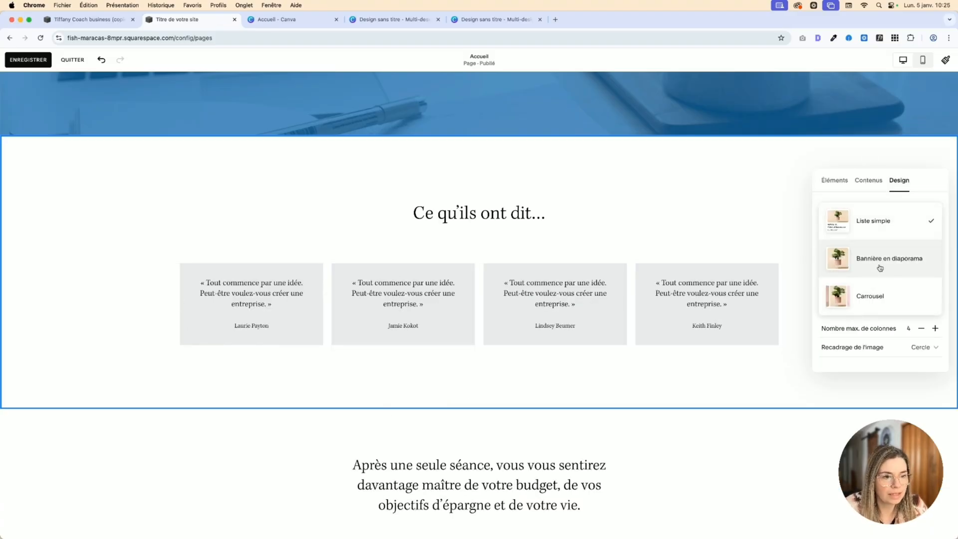
left_click(878, 269)
left_click(888, 220)
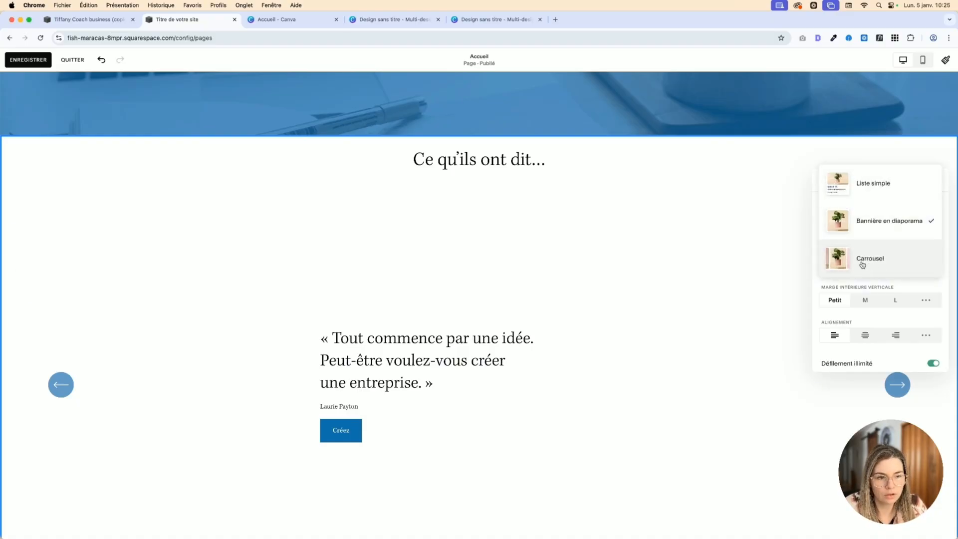
left_click(884, 182)
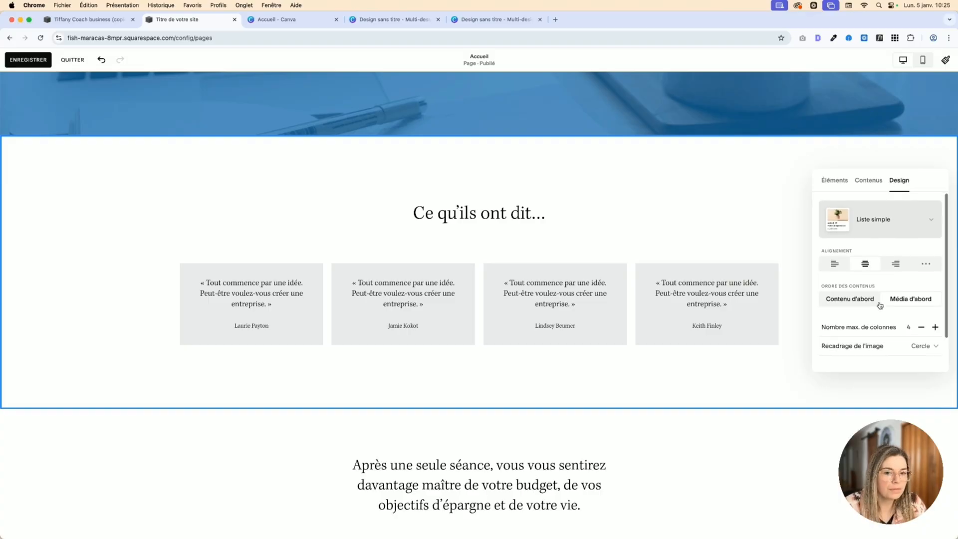
- Try the testimonial list with a maximum of 2 columns and 1 column, and restore it to 4 columns
scroll(878, 306, "down", 1)
scroll(434, 289, "down", 1)
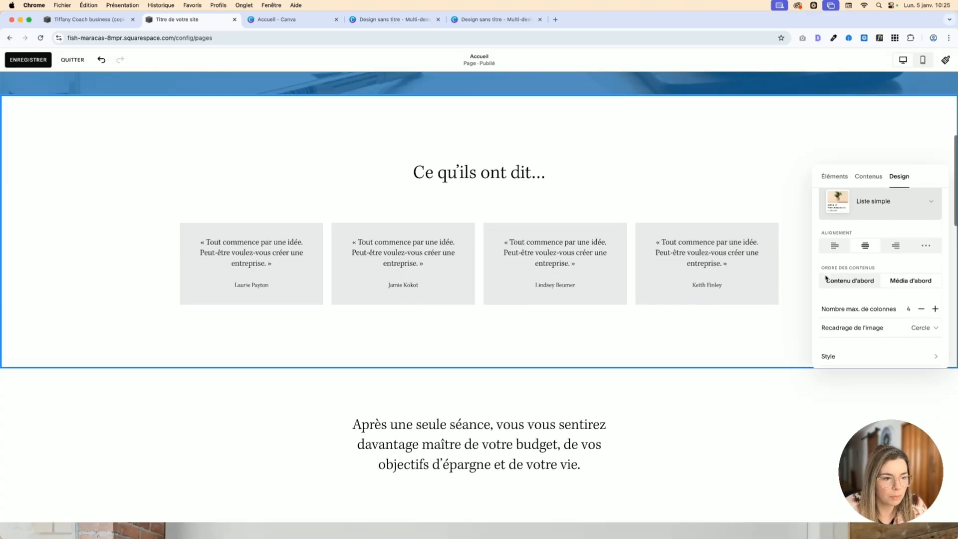
left_click(922, 313)
left_click(922, 310)
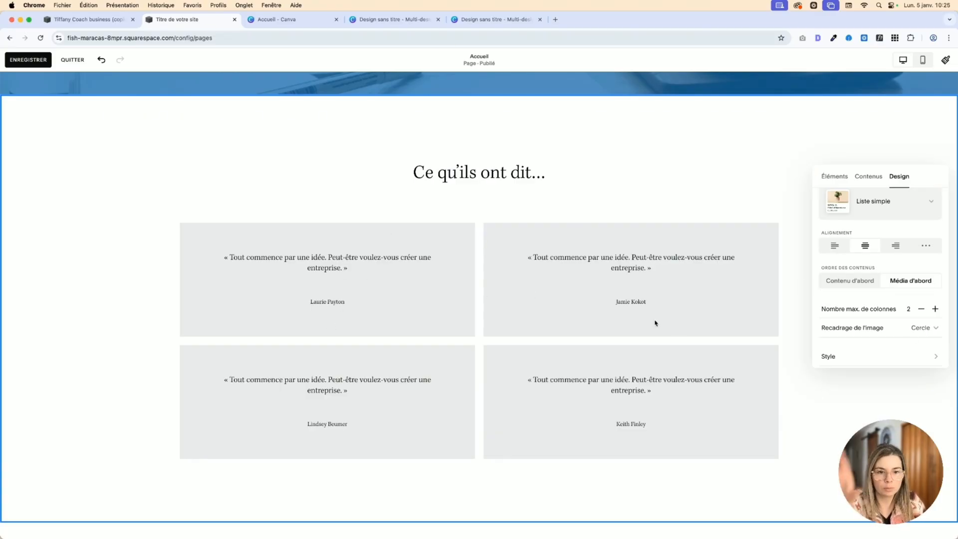
left_click(921, 309)
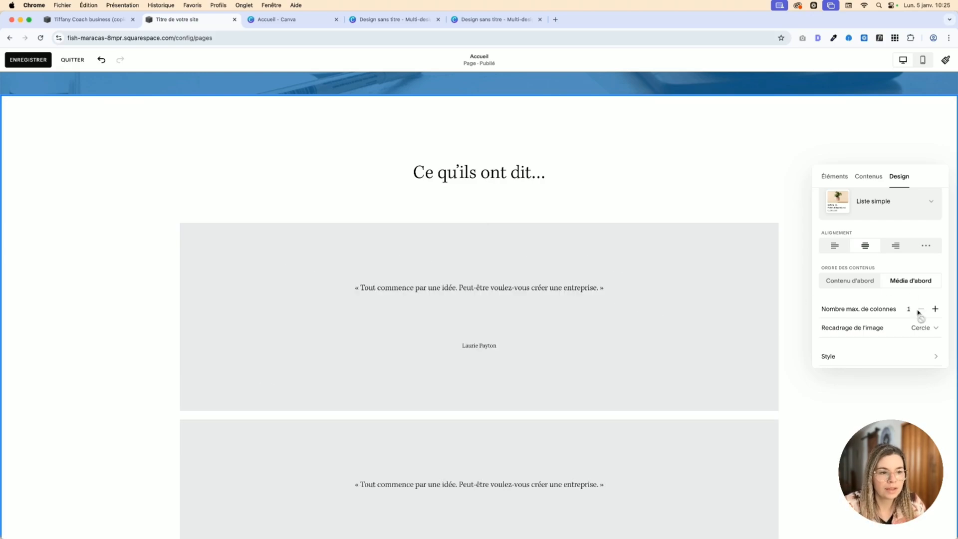
left_click(935, 309)
left_click(936, 311)
left_click(936, 310)
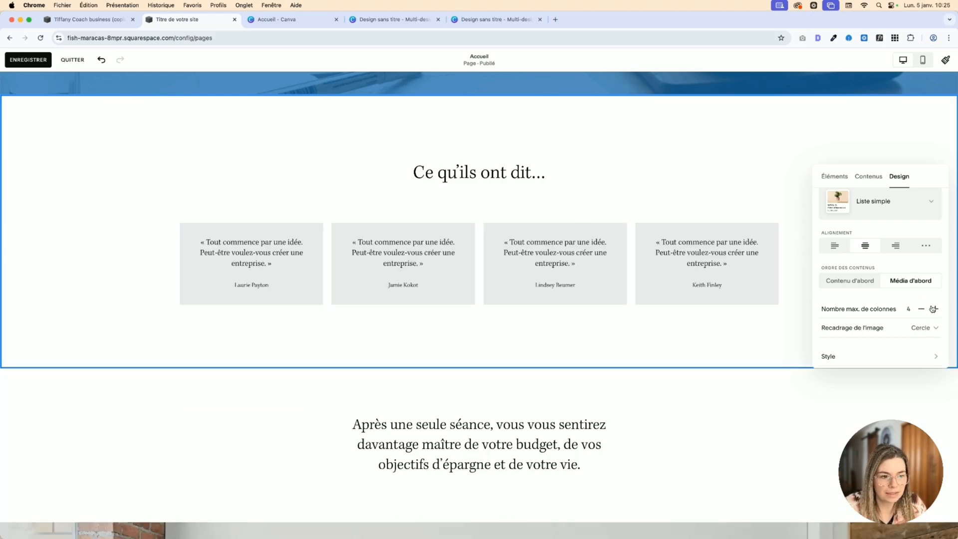
- Try left alignment for the testimonial text, and restore the centred alignment
scroll(878, 320, "down", 1)
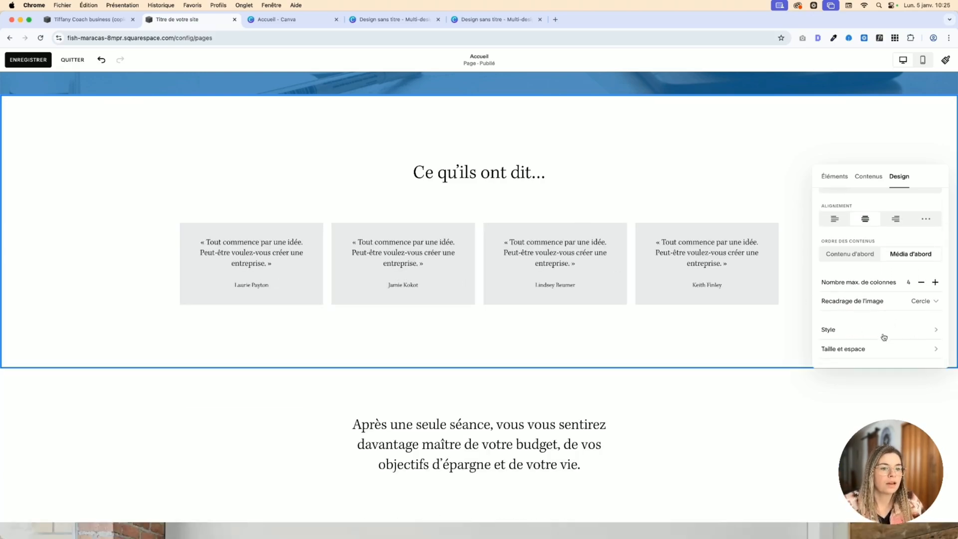
scroll(883, 249, "up", 2)
scroll(870, 313, "down", 3)
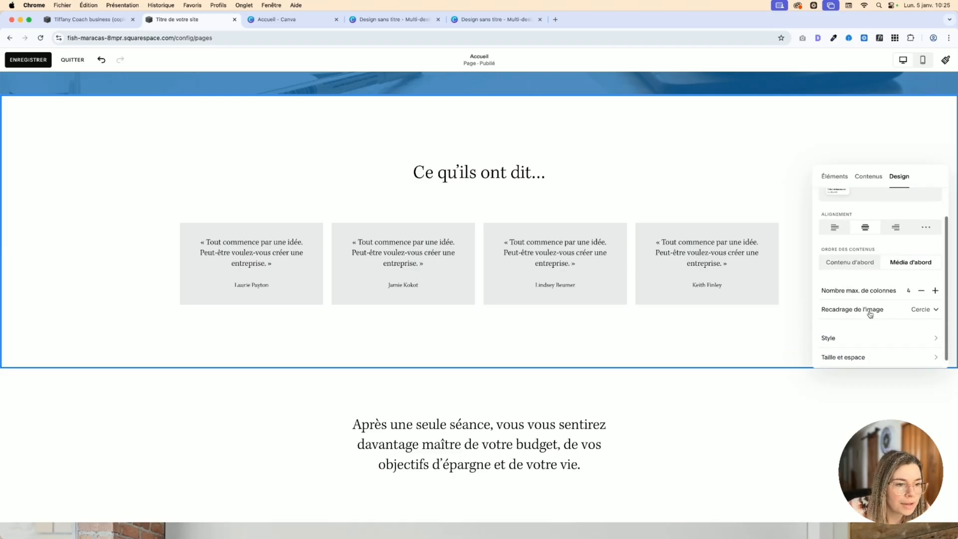
left_click(835, 219)
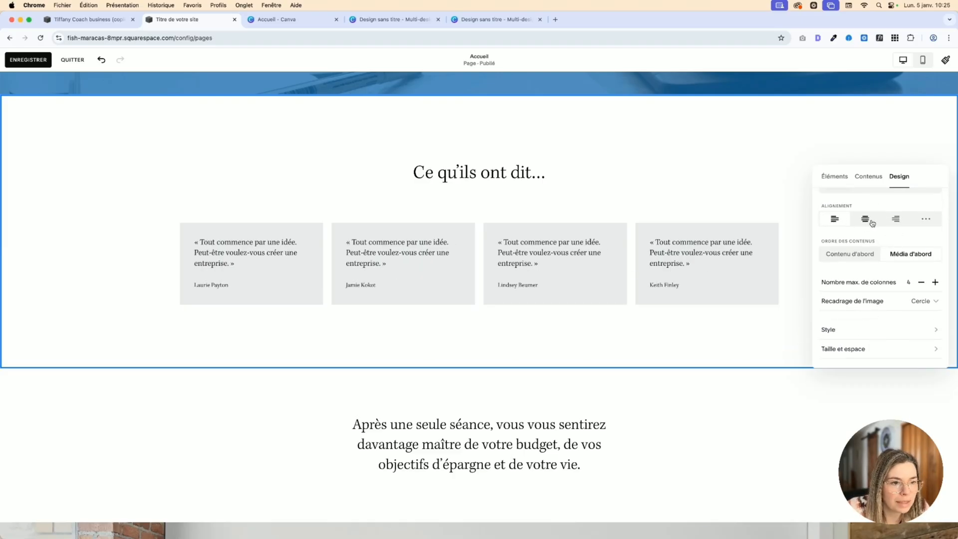
left_click(866, 221)
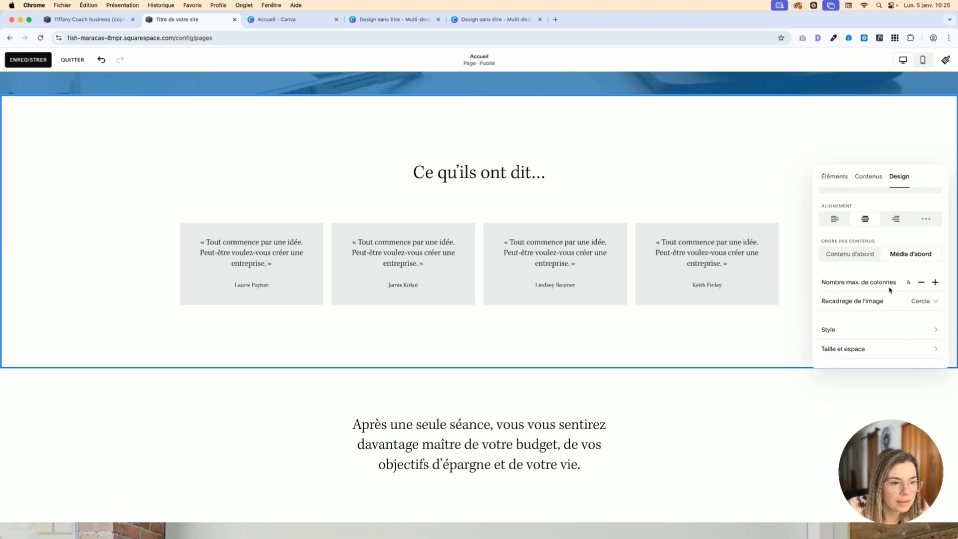
- Set the testimonial text size to M and customise the item description size to 1.5rem
left_click(836, 332)
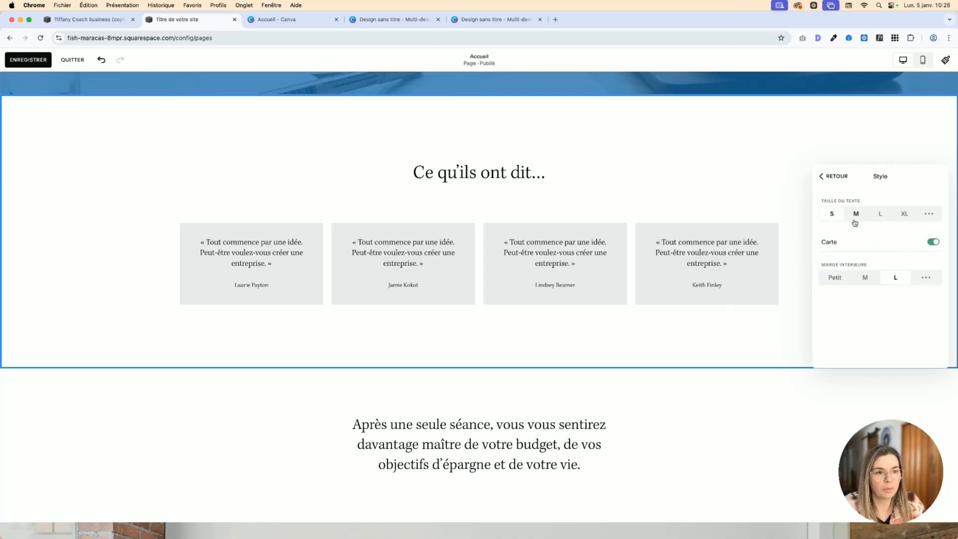
left_click(855, 215)
left_click(881, 215)
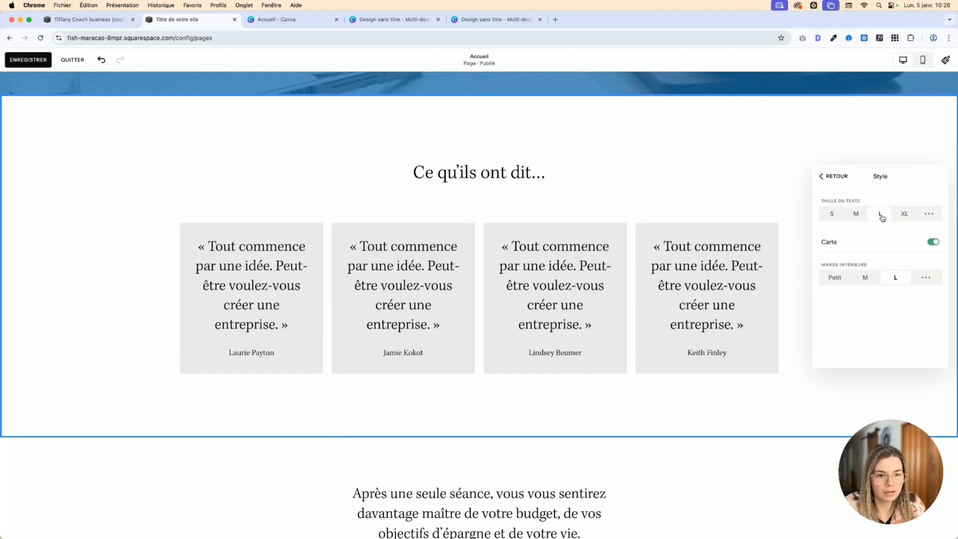
left_click(855, 213)
left_click(929, 214)
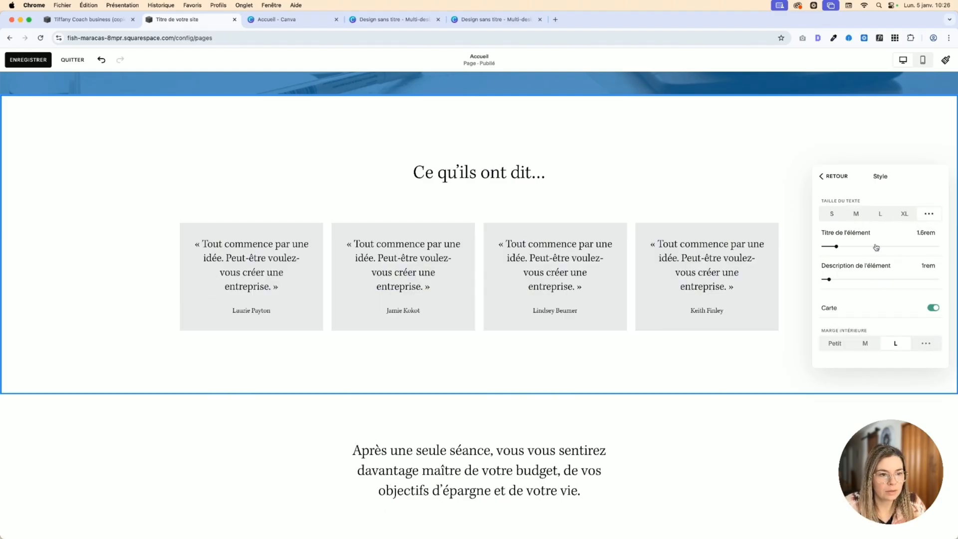
left_click_drag(844, 247, 835, 279)
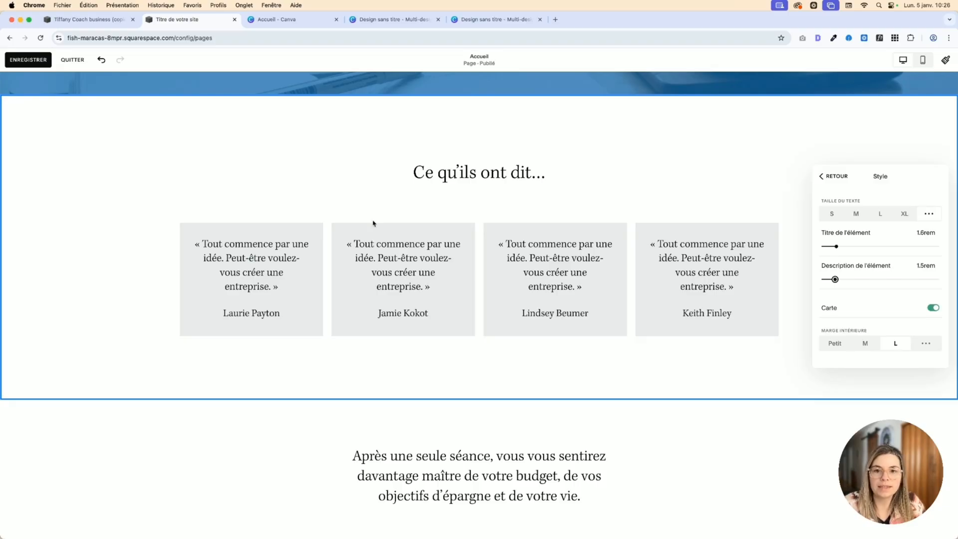
- Preview the testimonials without cards, restore the cards, and customise their inner margins with 20% at the top and a similar increase at the bottom
left_click(931, 308)
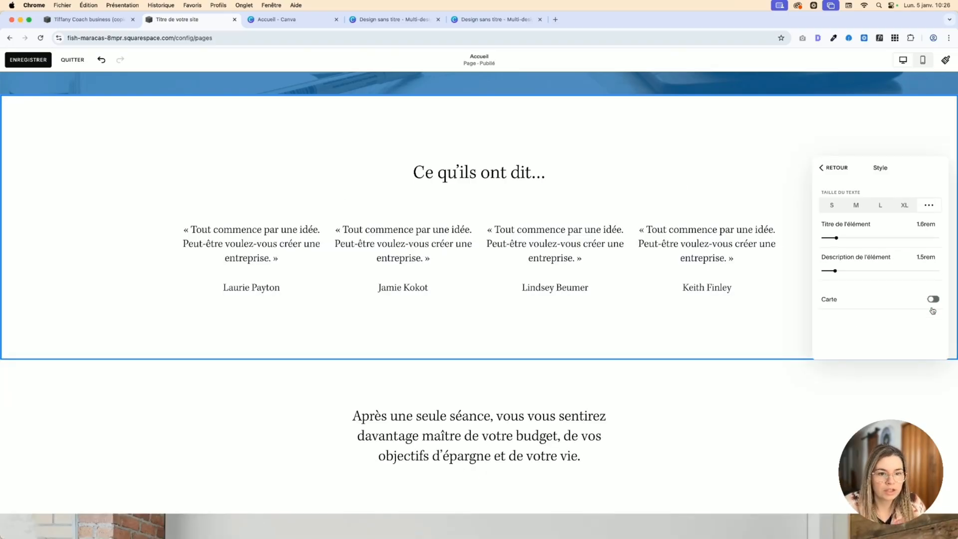
left_click(927, 301)
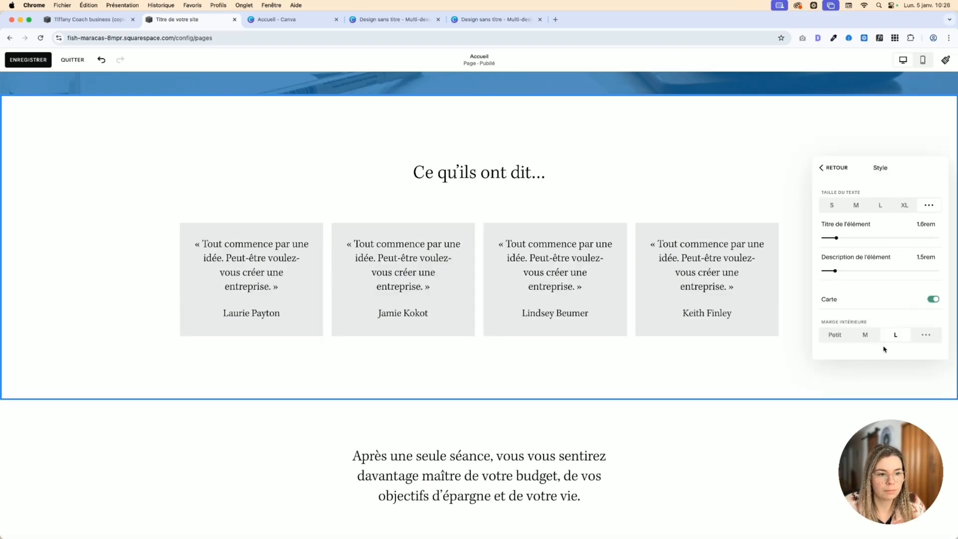
left_click(926, 335)
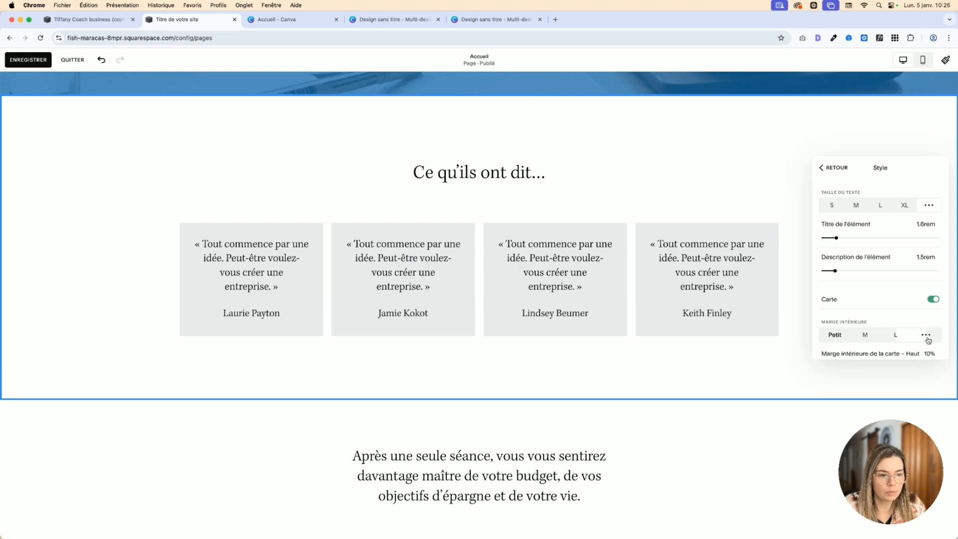
scroll(881, 338, "down", 3)
left_click_drag(835, 299, 845, 300)
mouse_move(835, 333)
left_mouse_down()
mouse_move(848, 333)
mouse_move(834, 341)
left_mouse_up()
scroll(893, 299, "down", 2)
scroll(858, 216, "up", 3)
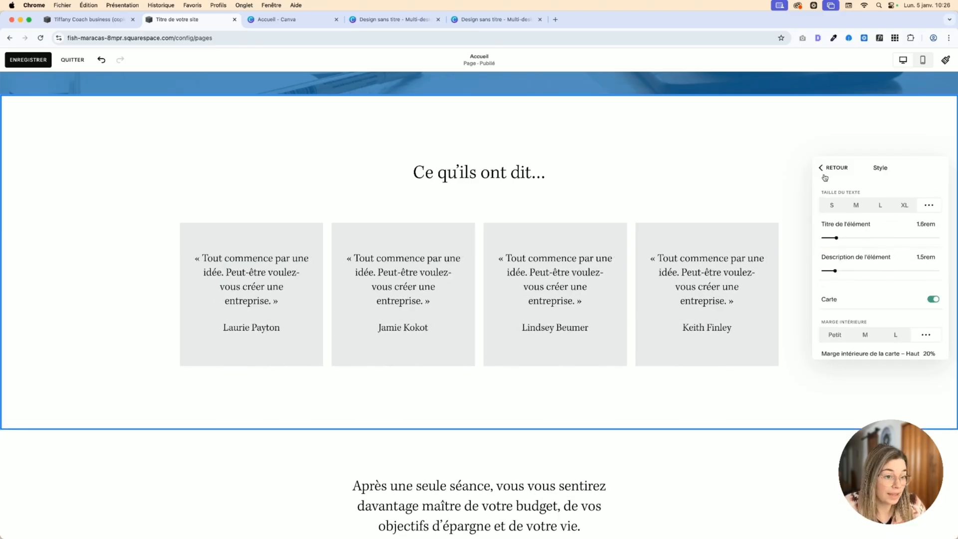
left_click(823, 170)
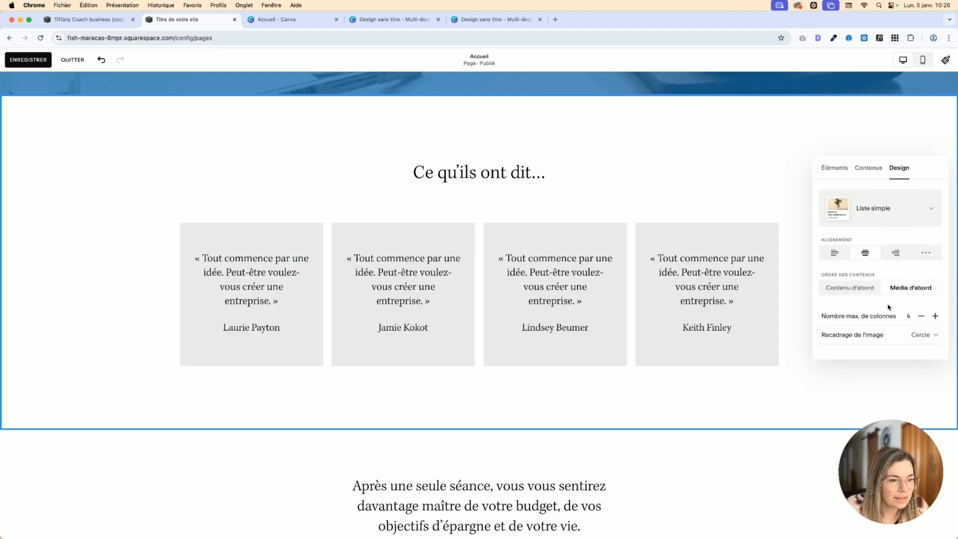
- Examine the testimonial list's image crop options and its Taille et espace settings for widths, spacing, vertical margin and position
scroll(849, 305, "down", 2)
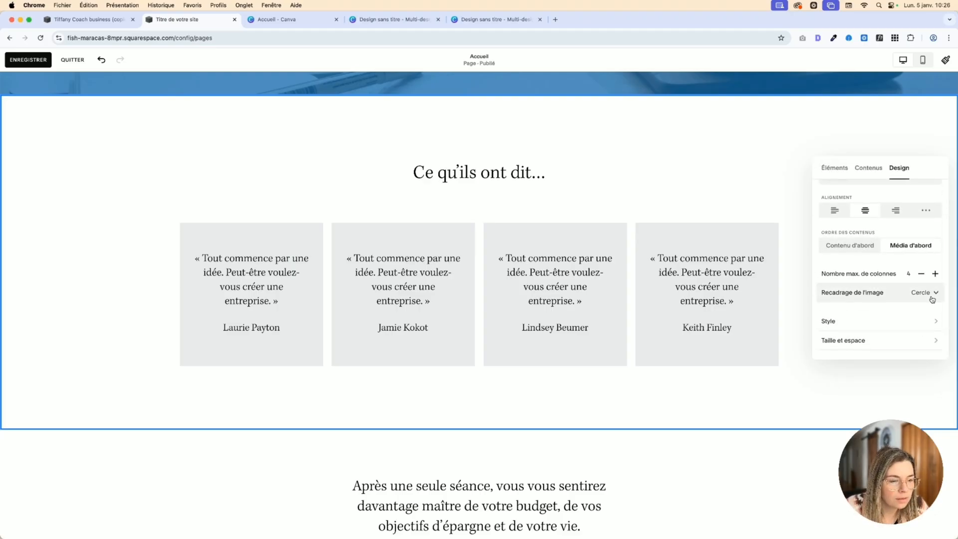
left_click(931, 298)
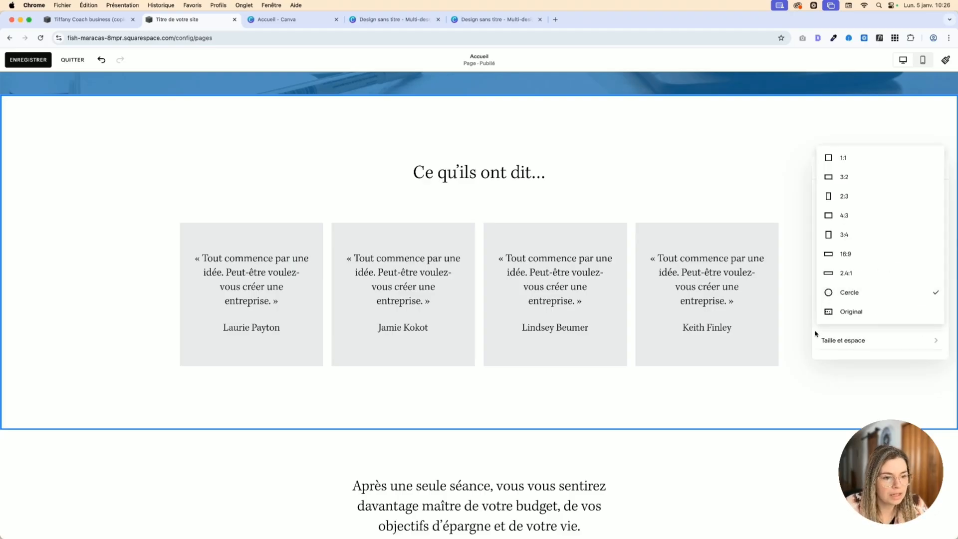
left_click(827, 335)
left_click(846, 344)
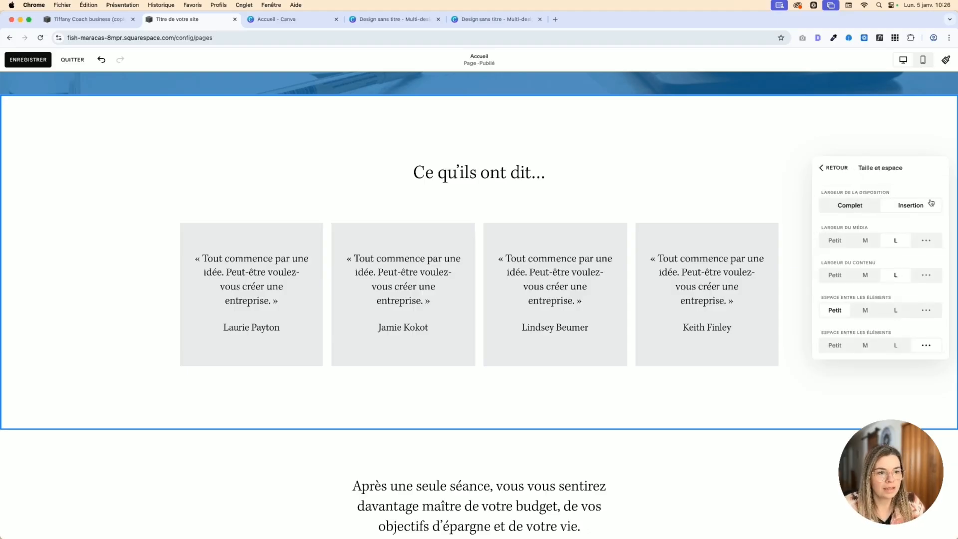
scroll(905, 263, "down", 5)
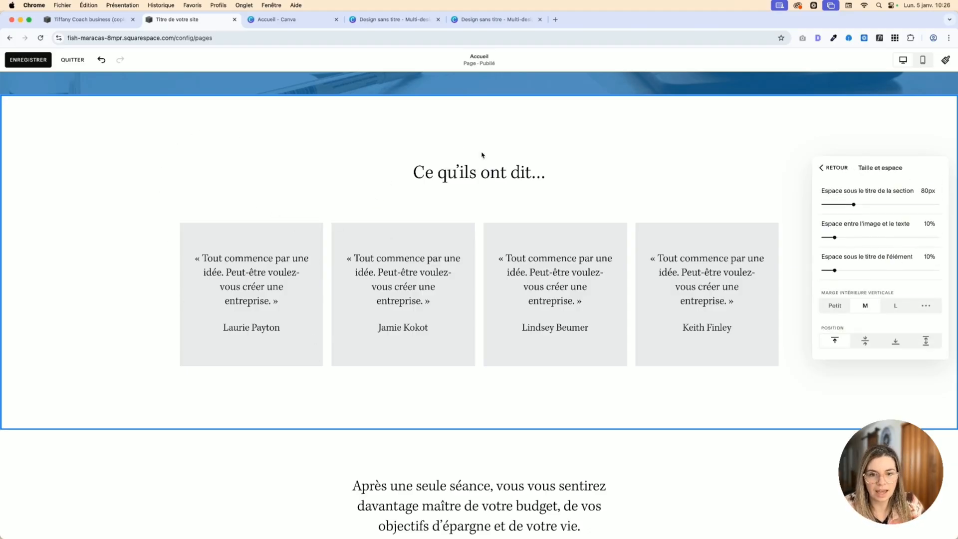
scroll(885, 269, "up", 4)
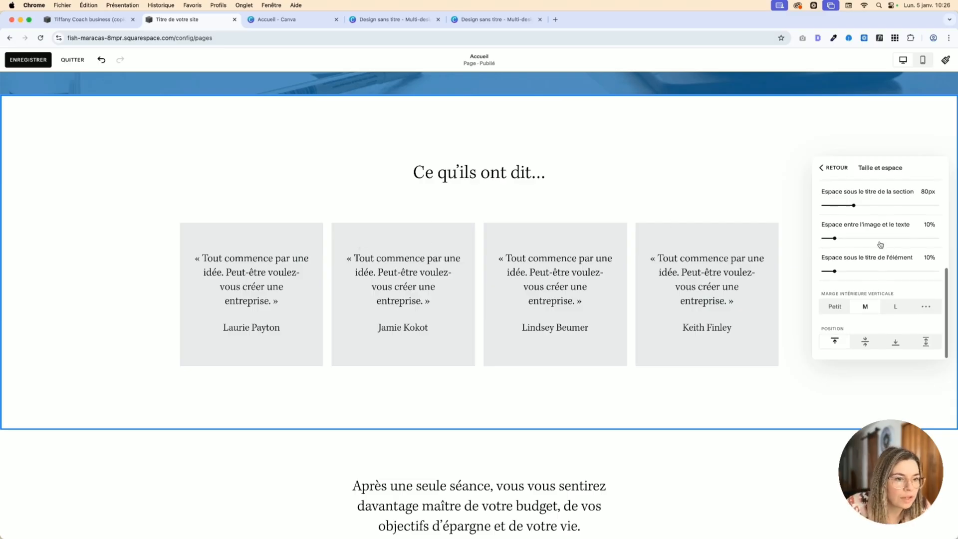
- Set the space between the testimonial cards to M and the section's vertical inner margin to Petit
left_click(865, 236)
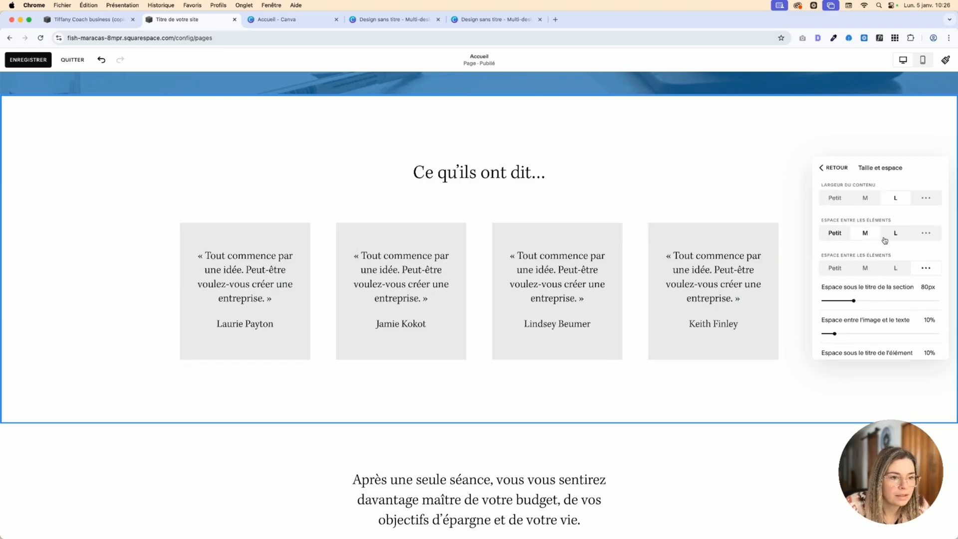
scroll(876, 250, "down", 4)
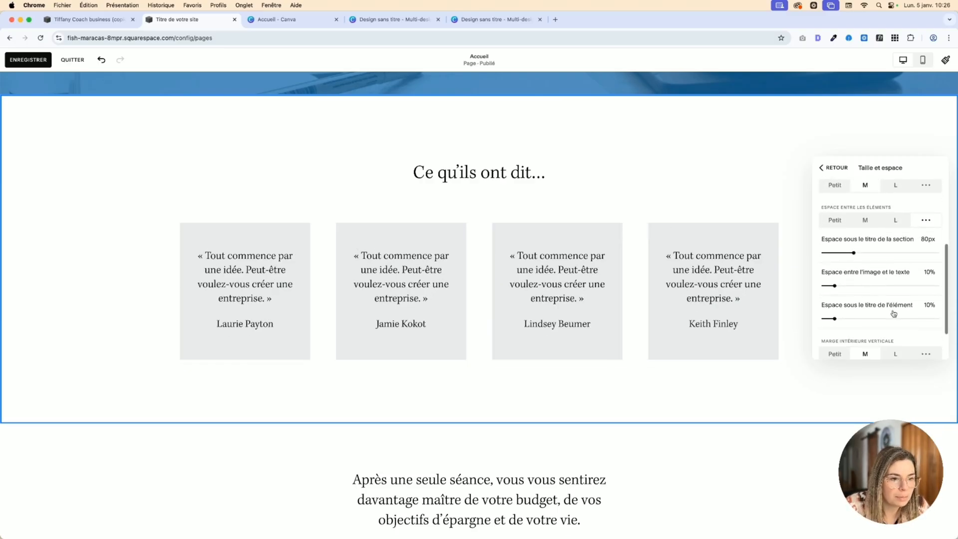
left_click(865, 341)
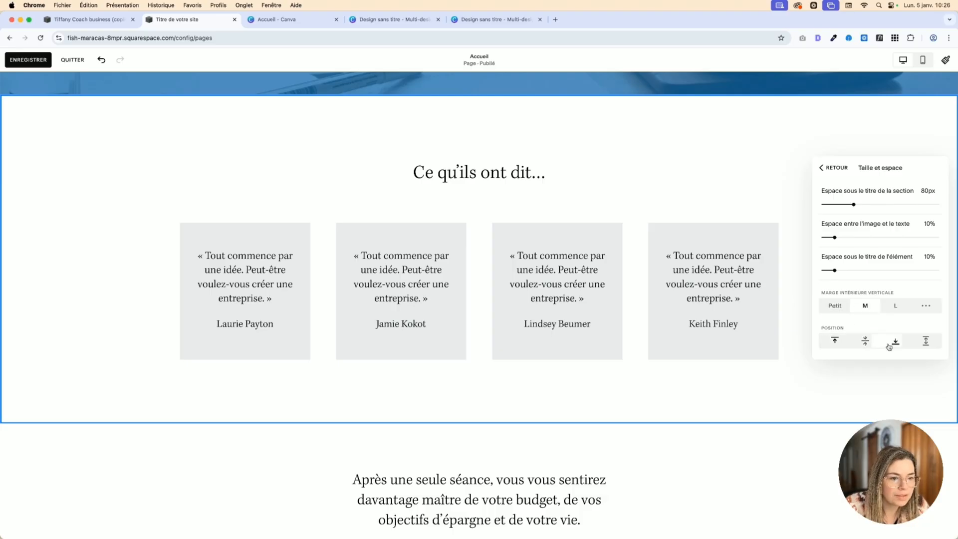
left_click(832, 336)
left_click(834, 305)
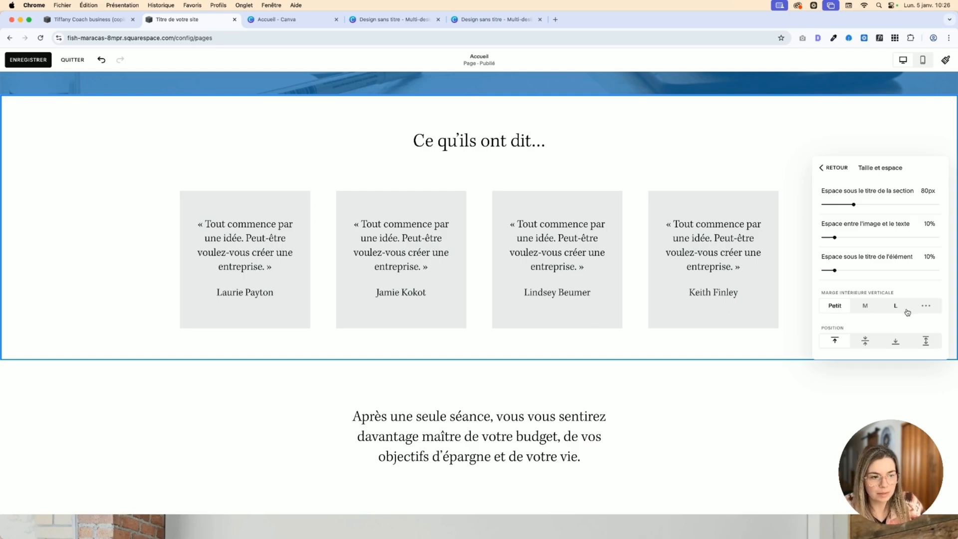
- Customise the testimonial section's vertical inner margin to 2vmax at the top and 1vmax at the bottom
left_click(923, 306)
scroll(848, 300, "down", 3)
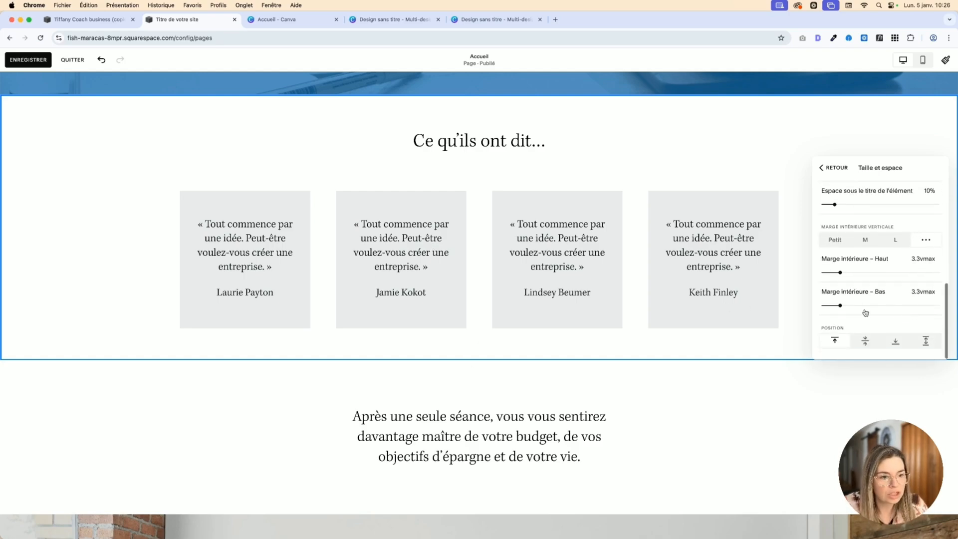
left_click_drag(840, 305, 828, 306)
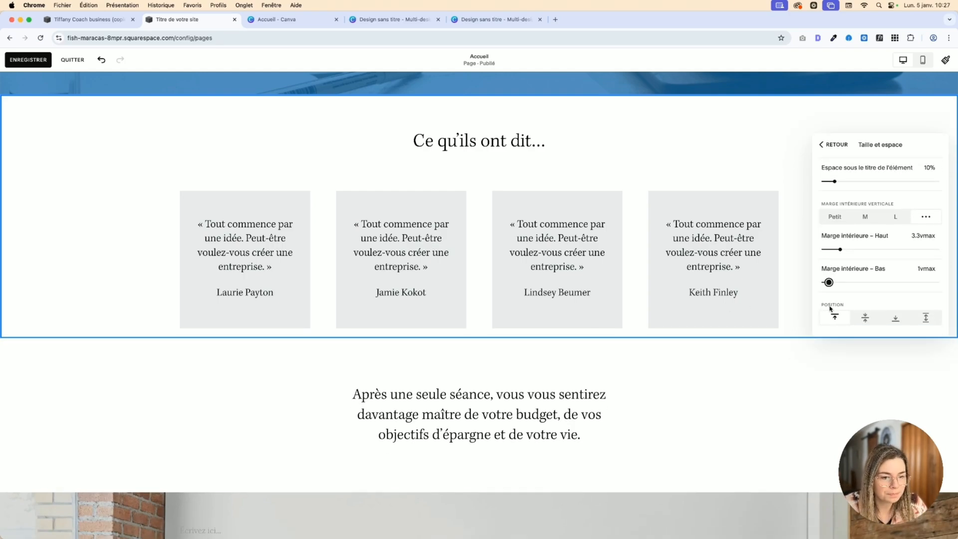
mouse_move(840, 251)
left_mouse_down()
mouse_move(825, 245)
mouse_move(834, 245)
left_mouse_up()
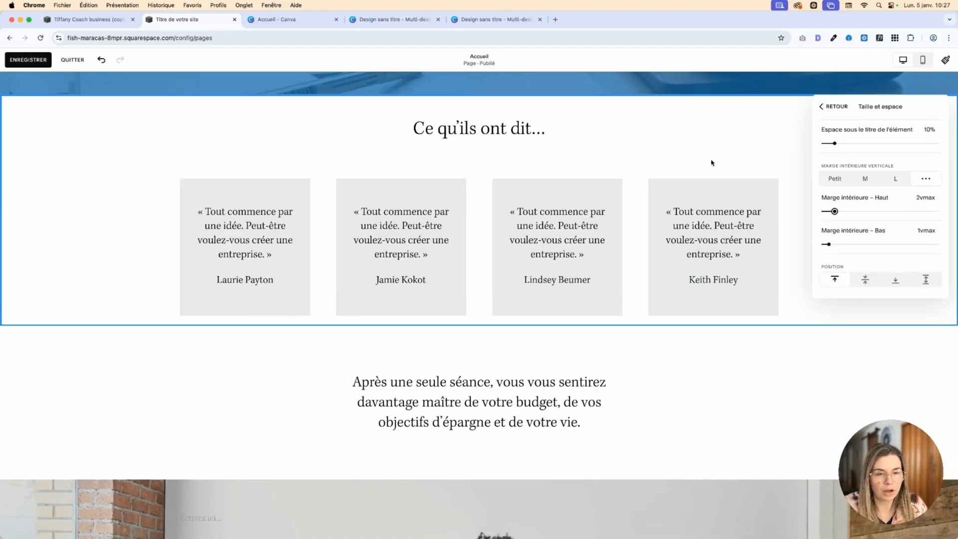
scroll(639, 170, "up", 3)
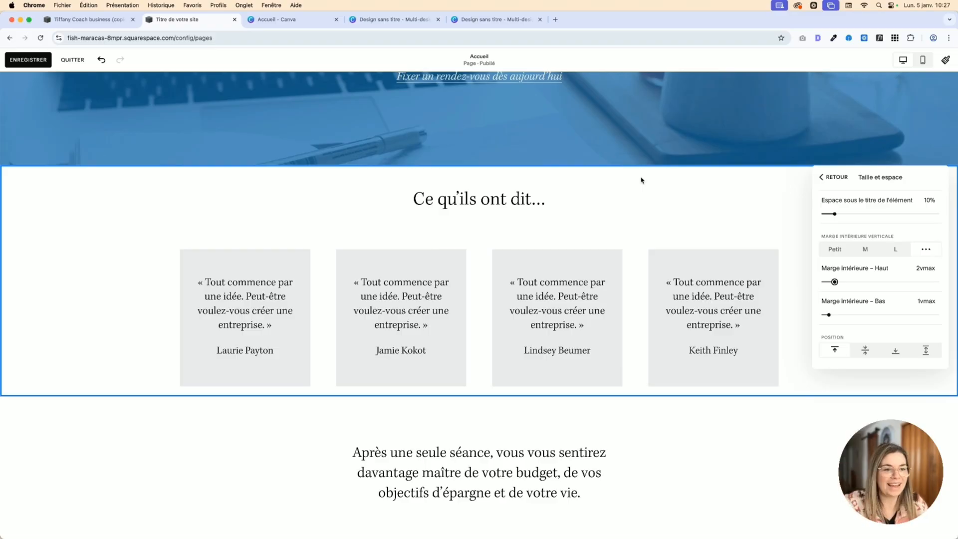
left_click(707, 206)
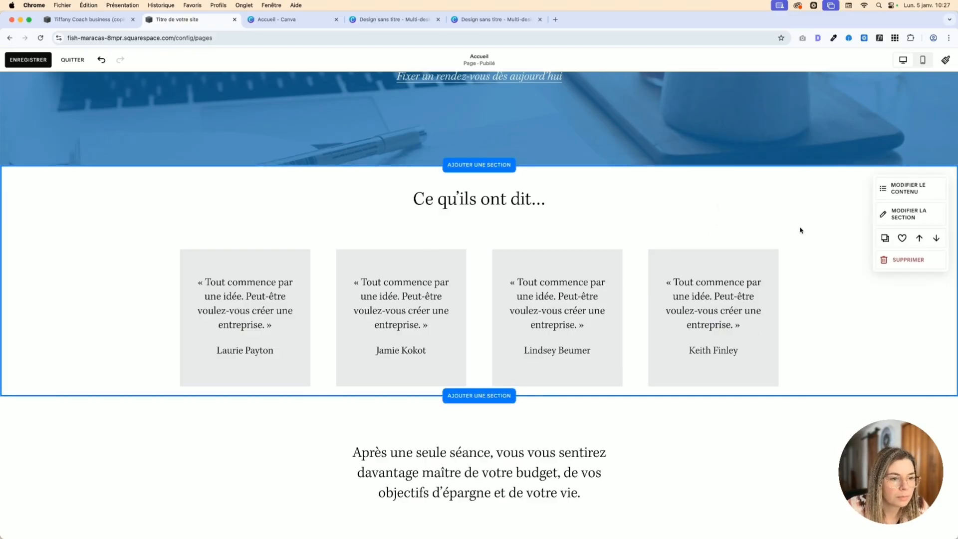
- Apply the Vif 2 colour theme to the testimonial section
left_click(894, 219)
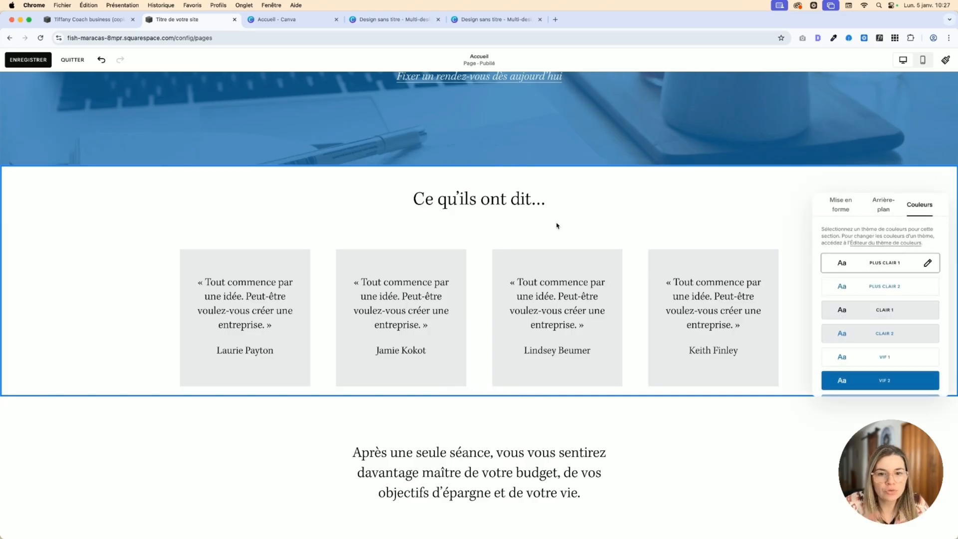
scroll(893, 333, "down", 2)
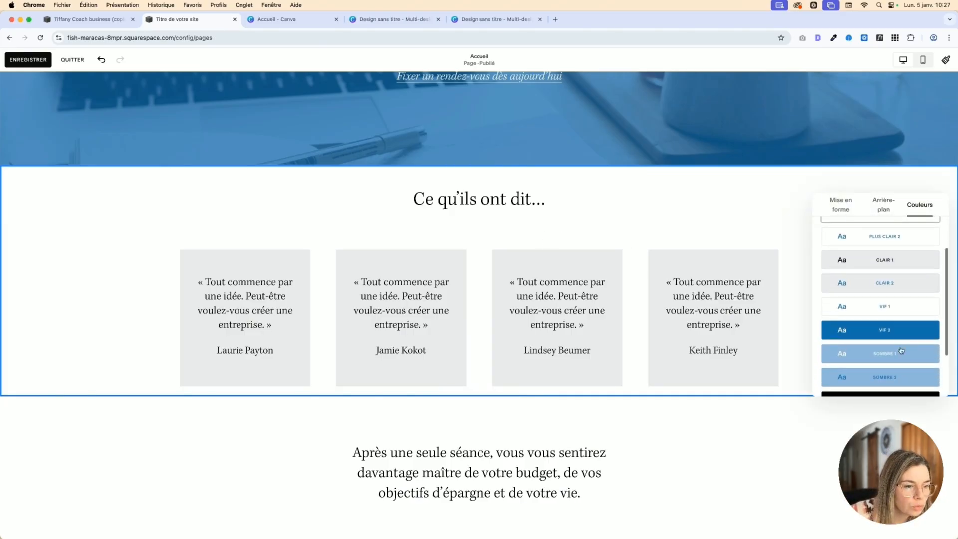
scroll(893, 333, "up", 2)
key("Escape")
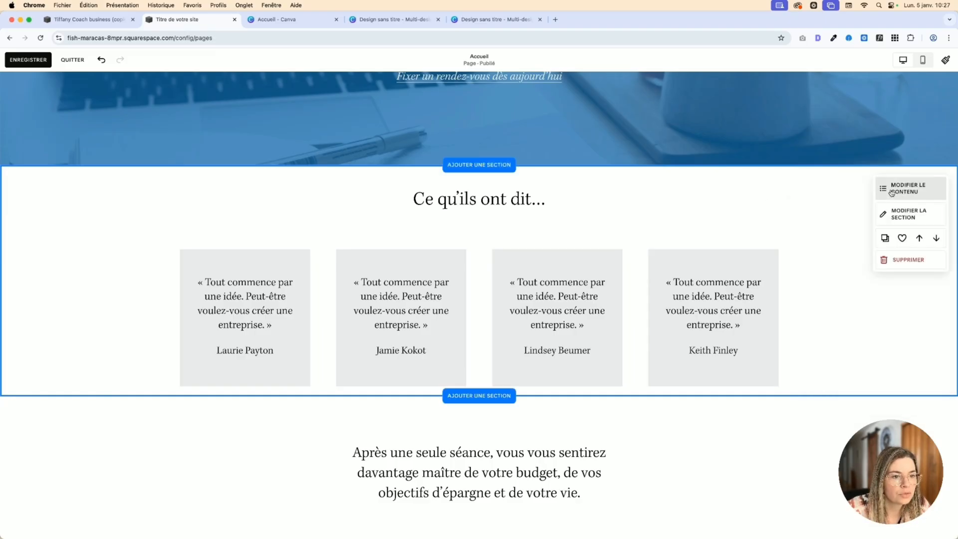
left_click(885, 218)
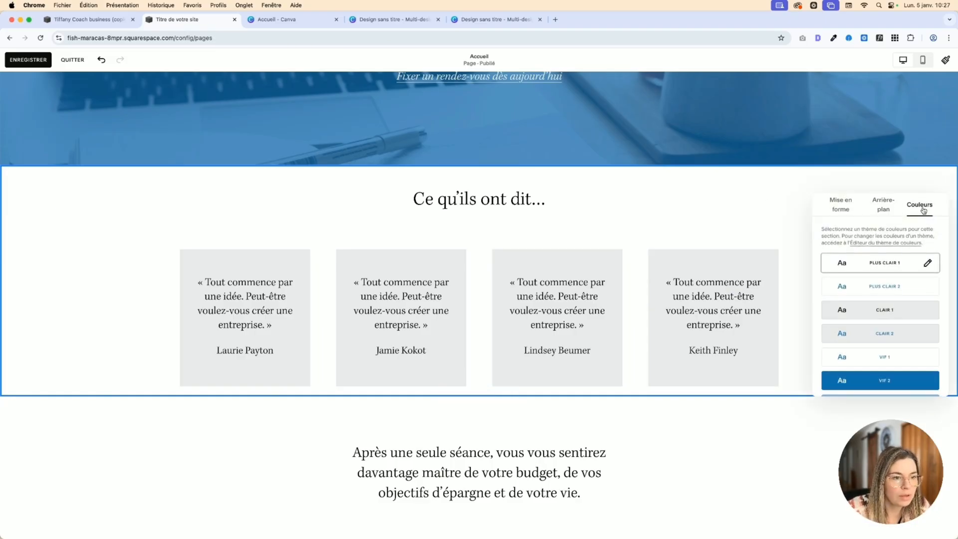
scroll(913, 311, "down", 2)
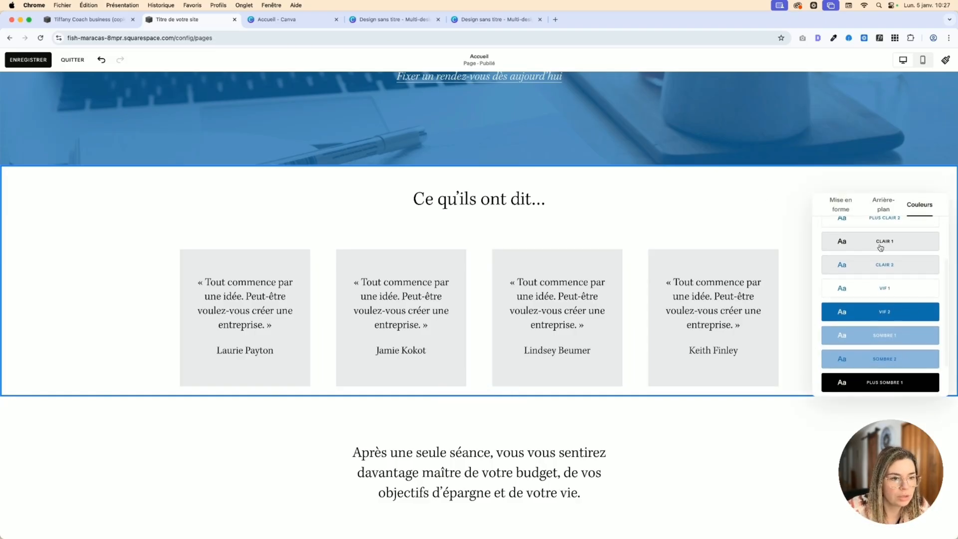
left_click(881, 248)
left_click(885, 321)
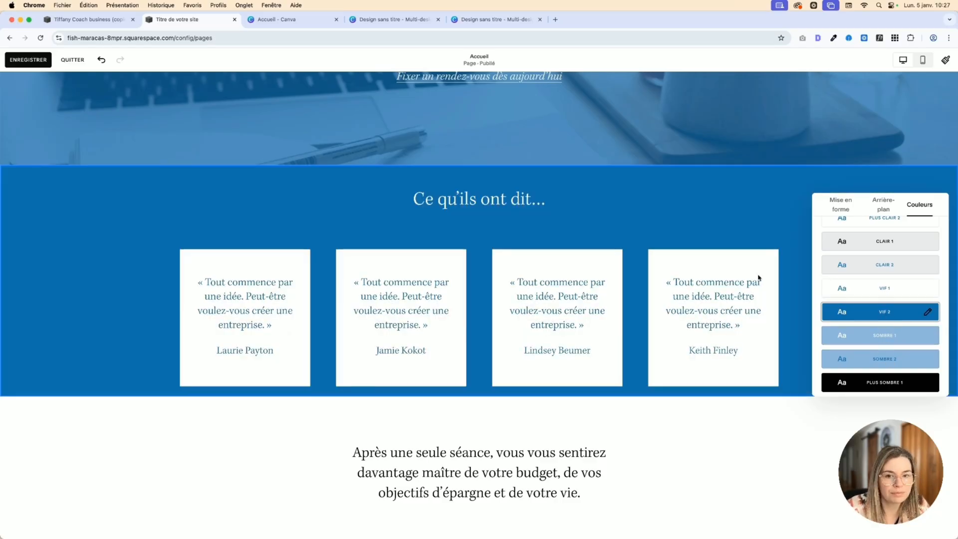
- Try the Plus sombre 1 colour theme on the testimonial section, and restore Vif 2
scroll(879, 364, "down", 2)
left_click(880, 335)
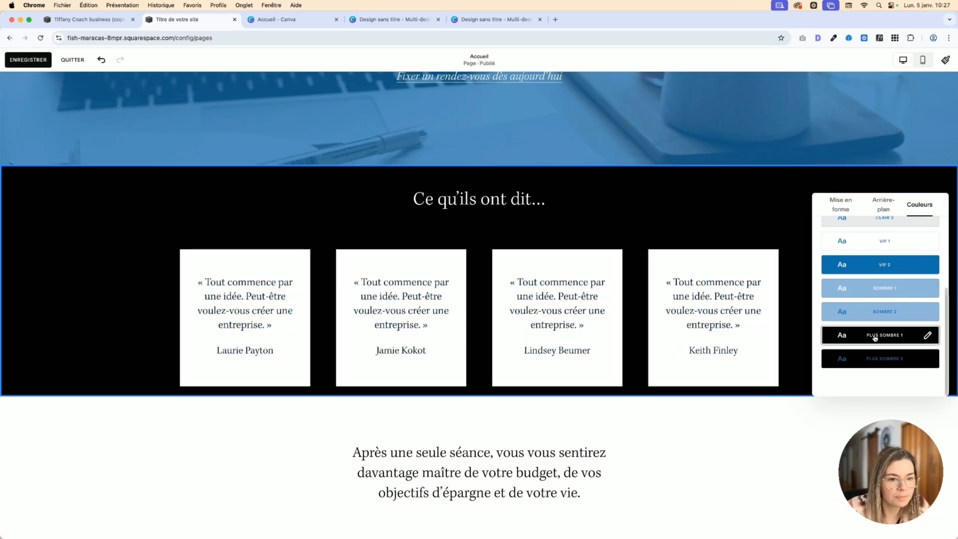
left_click(872, 270)
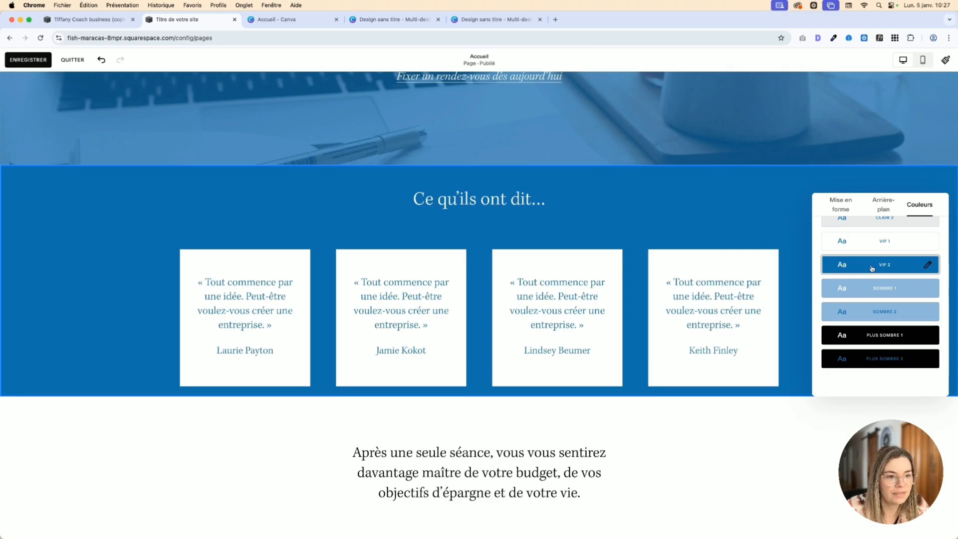
scroll(871, 269, "up", 2)
left_click(809, 345)
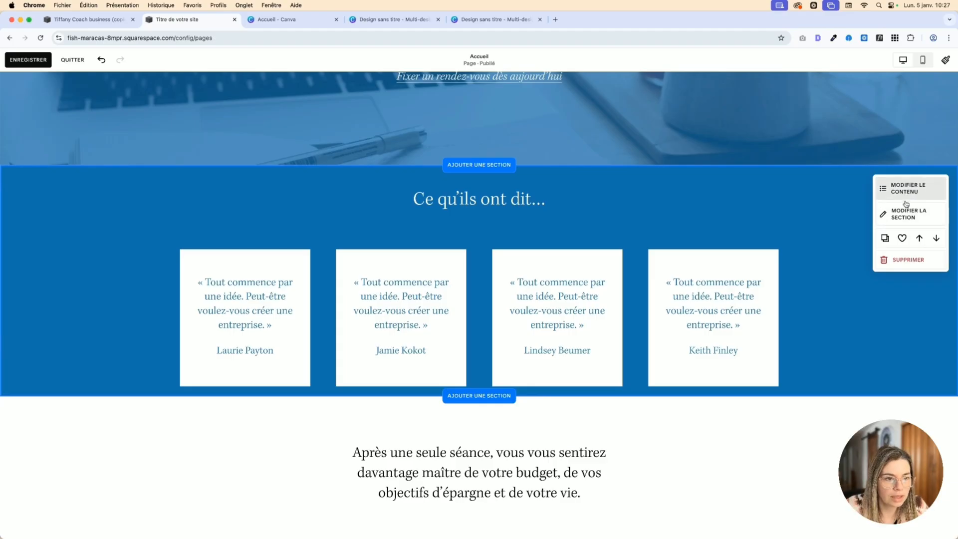
- Open the testimonial list's content settings and try to select the section title's text directly on the page
left_click(901, 199)
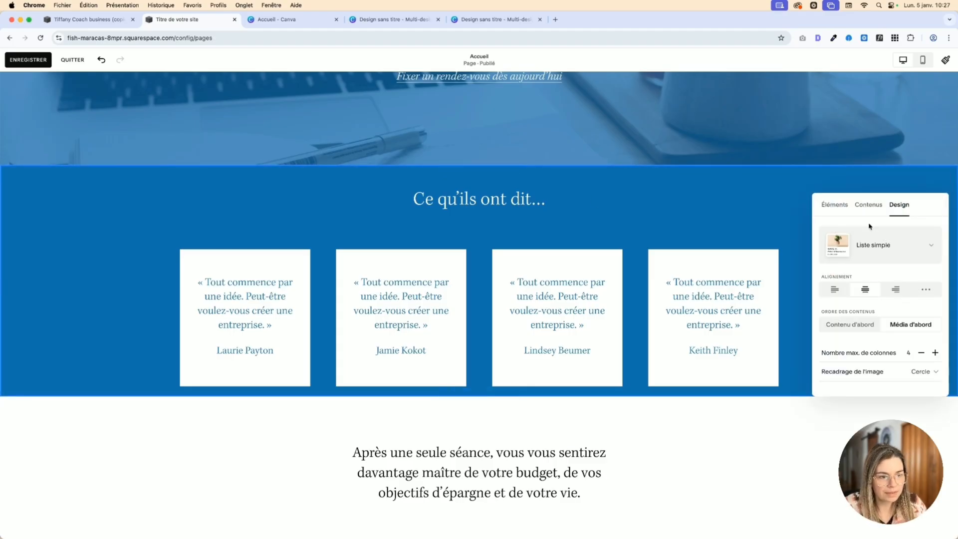
left_click(868, 210)
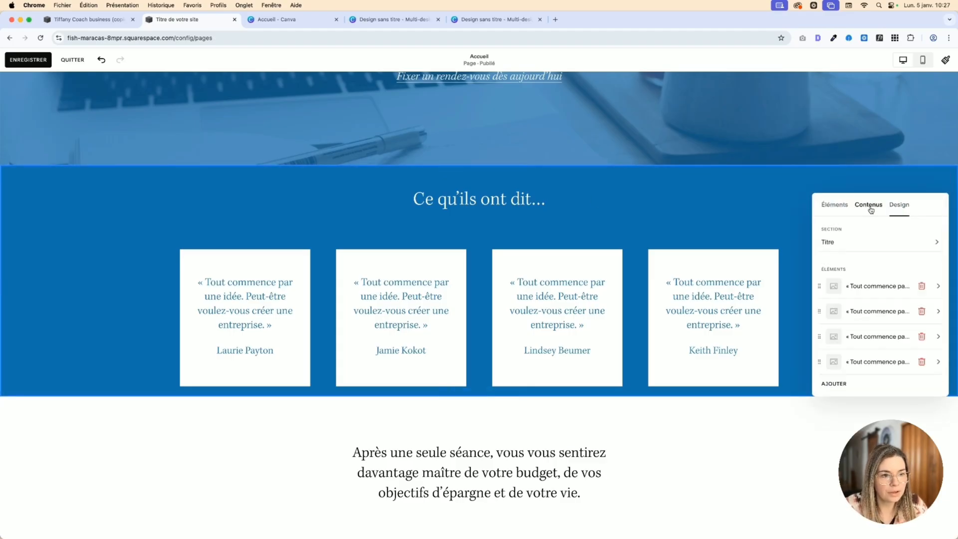
left_click(418, 199)
left_click_drag(413, 199, 583, 208)
left_click(712, 202)
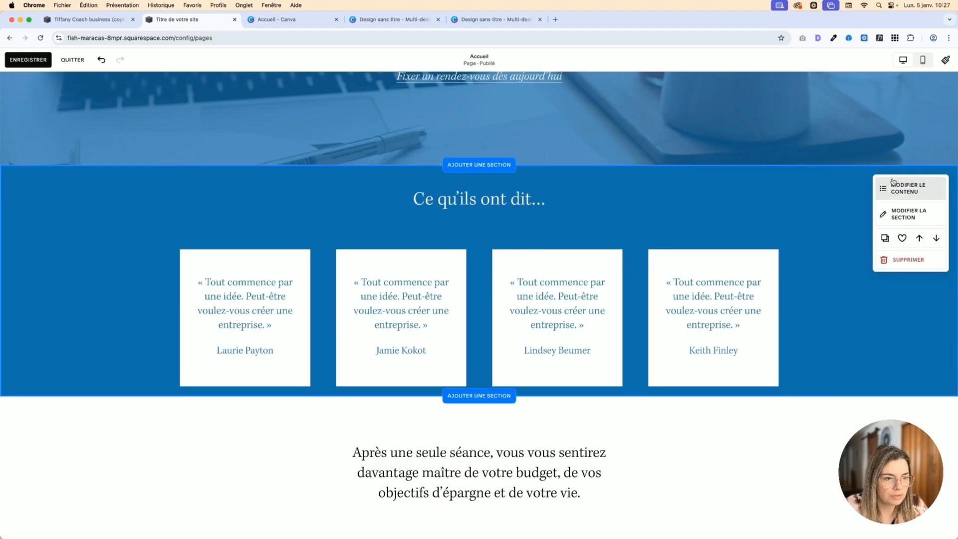
- Hide the title of the testimonial section in its displayed elements
left_click(897, 194)
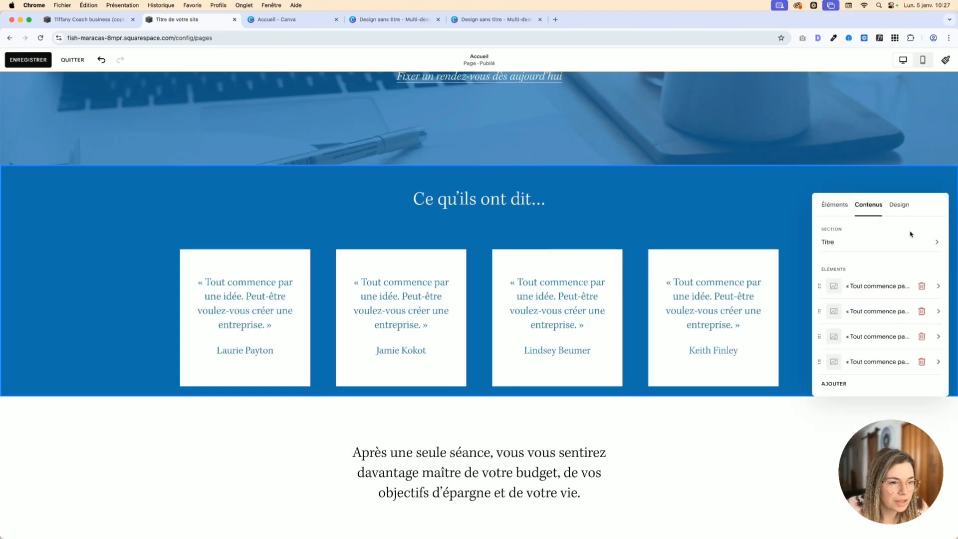
left_click(863, 247)
left_click(826, 206)
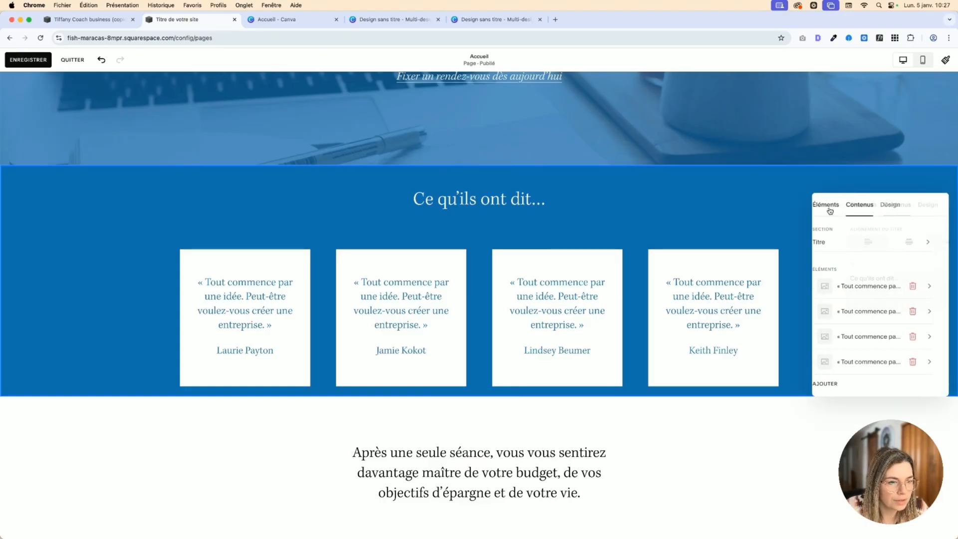
left_click(829, 207)
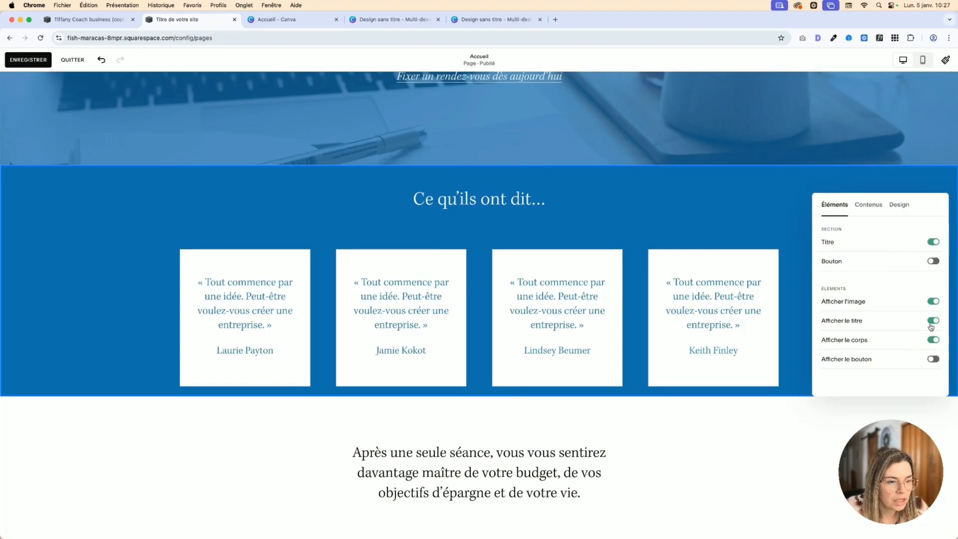
left_click(933, 242)
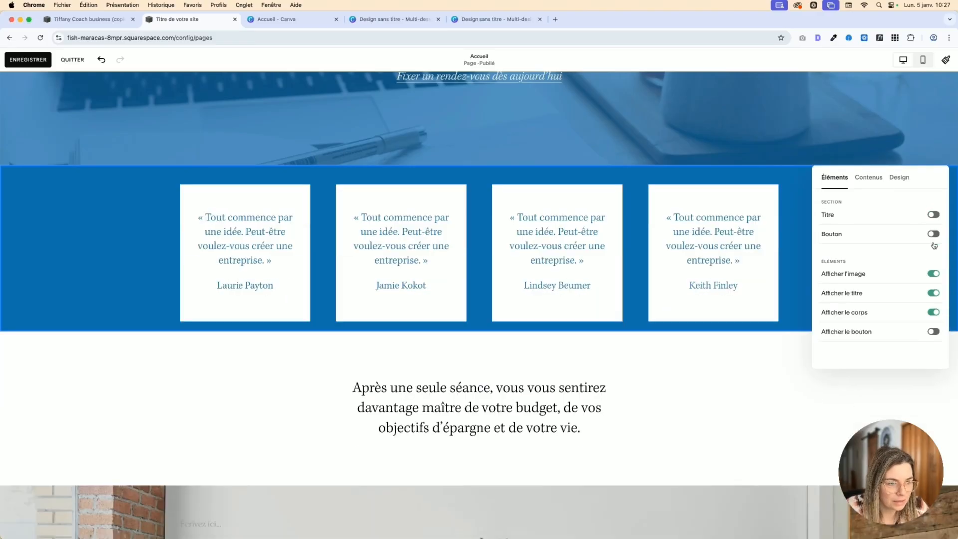
left_click(744, 186)
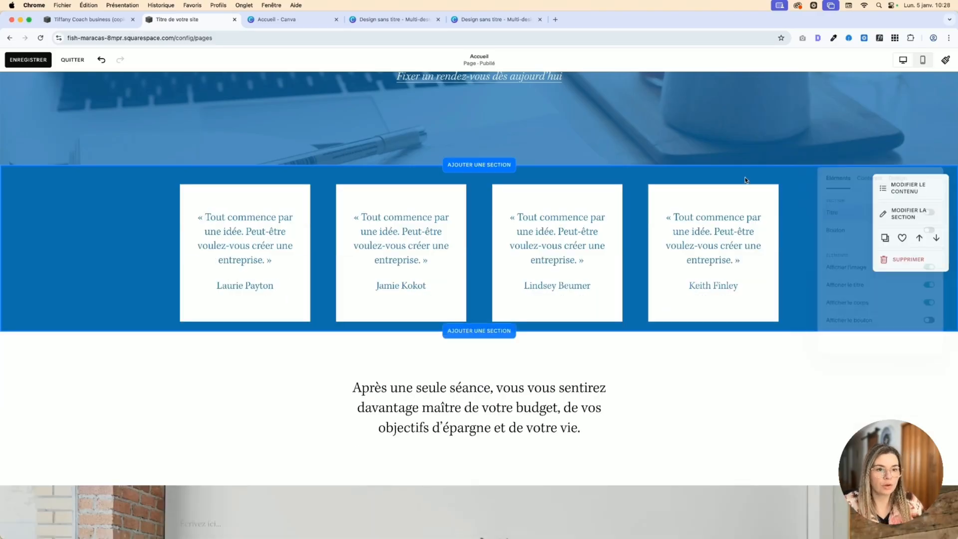
- Add a blank section above the testimonials, and reduce its height with Remplir l'écran switched off
left_click(460, 168)
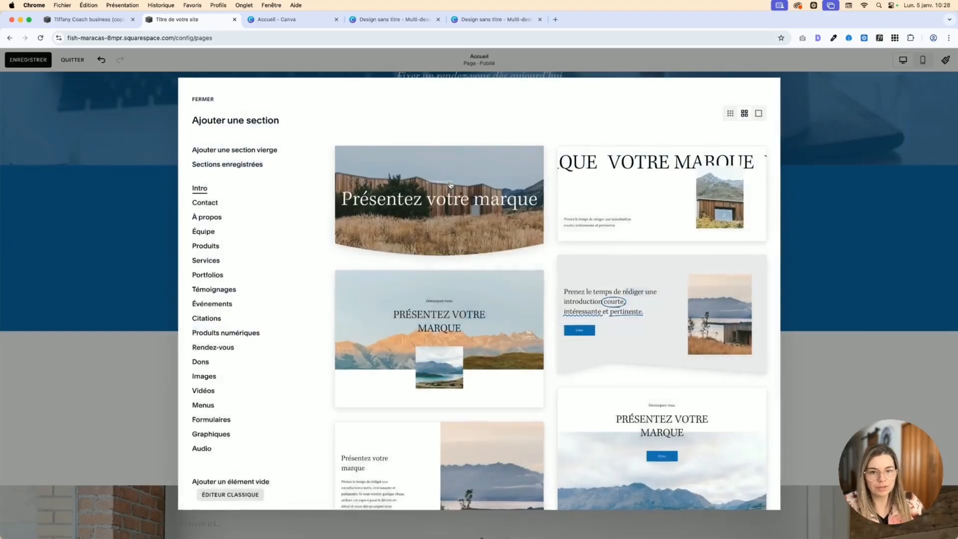
left_click(254, 150)
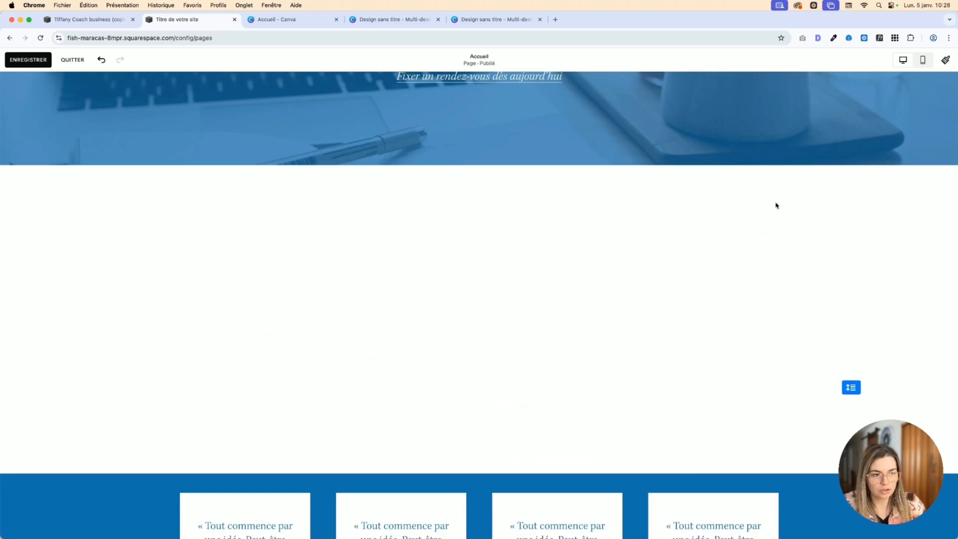
left_click(901, 185)
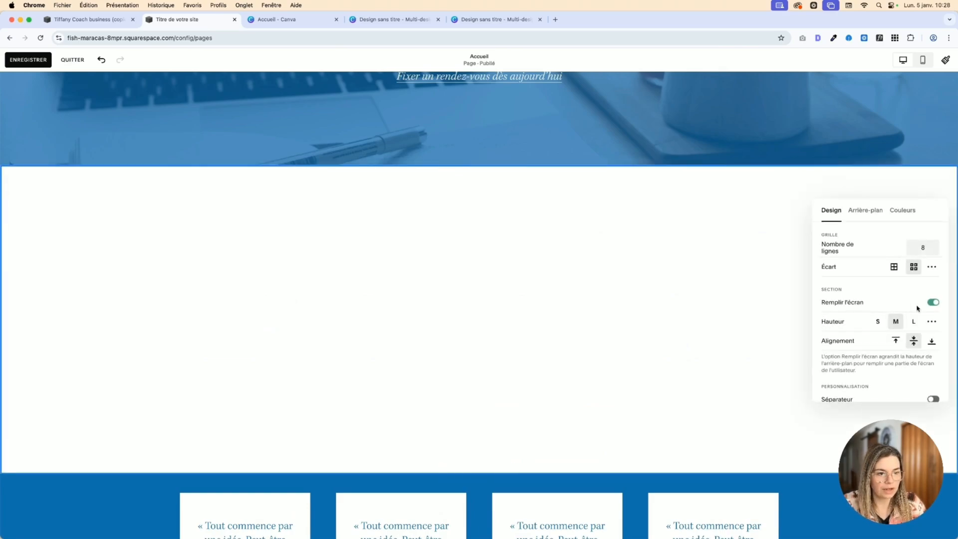
left_click(933, 302)
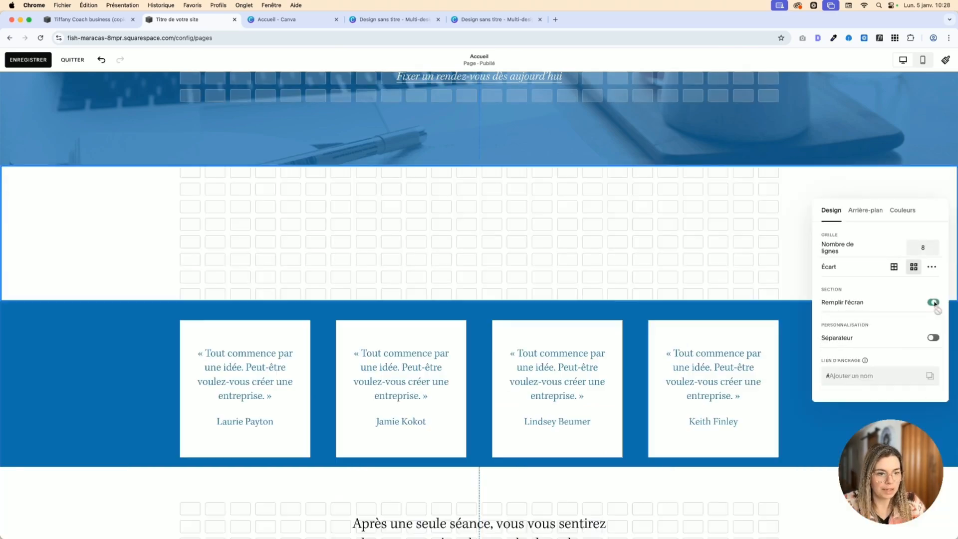
left_click(718, 272)
left_click_drag(851, 294, 834, 238)
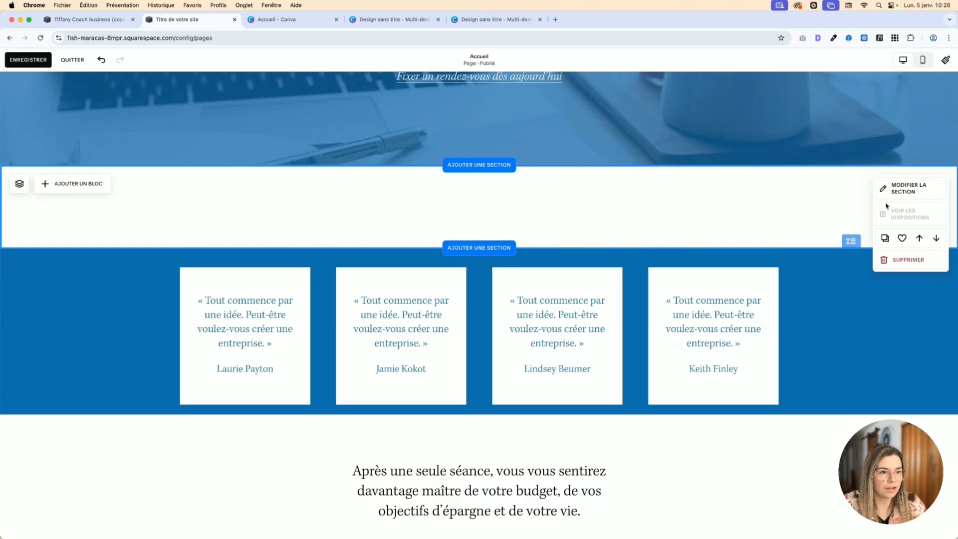
- Apply the Vif 2 colour theme to the blank section above the testimonials
left_click(906, 189)
left_click(902, 168)
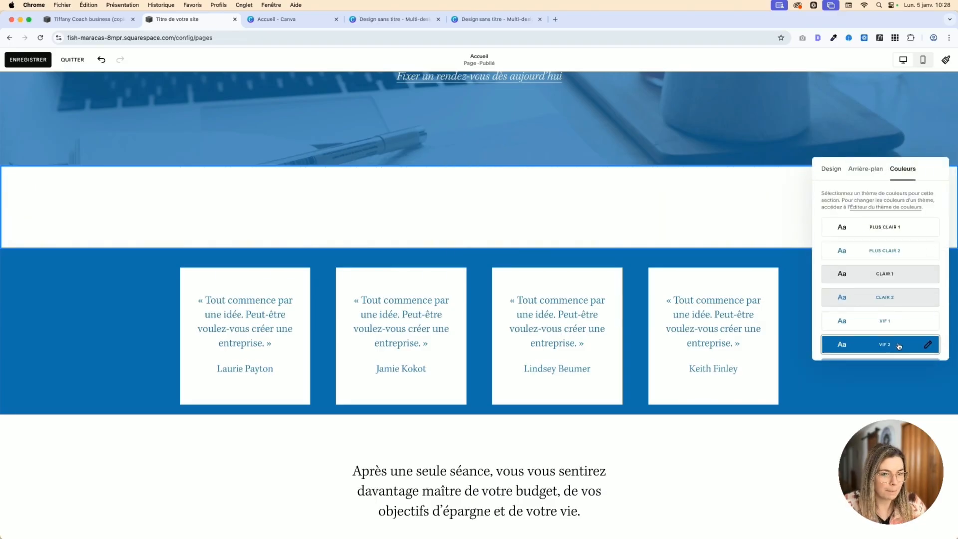
left_click(904, 342)
- Add a text block reading "Ce qu'ils disent..." to the blue section above the testimonials
left_click(74, 183)
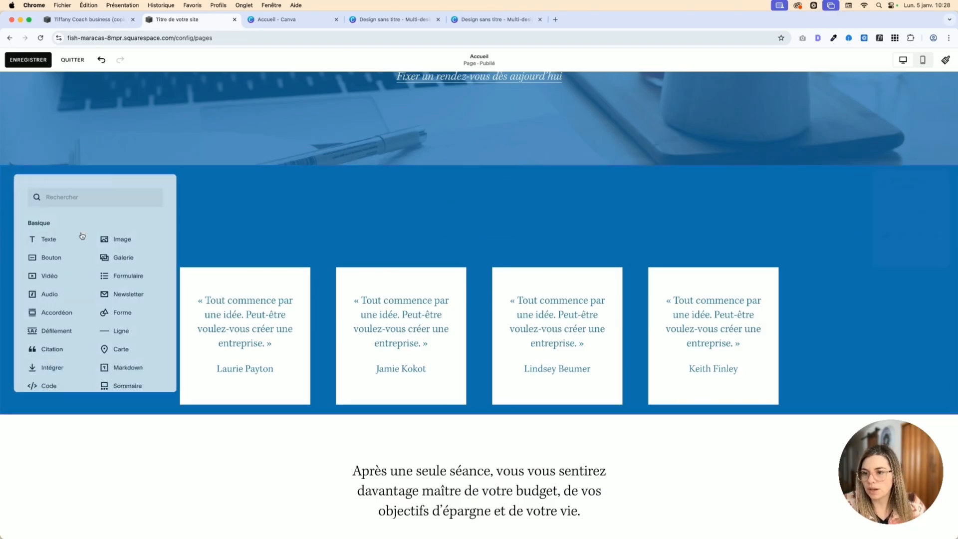
left_click(56, 239)
left_click_drag(208, 235, 248, 211)
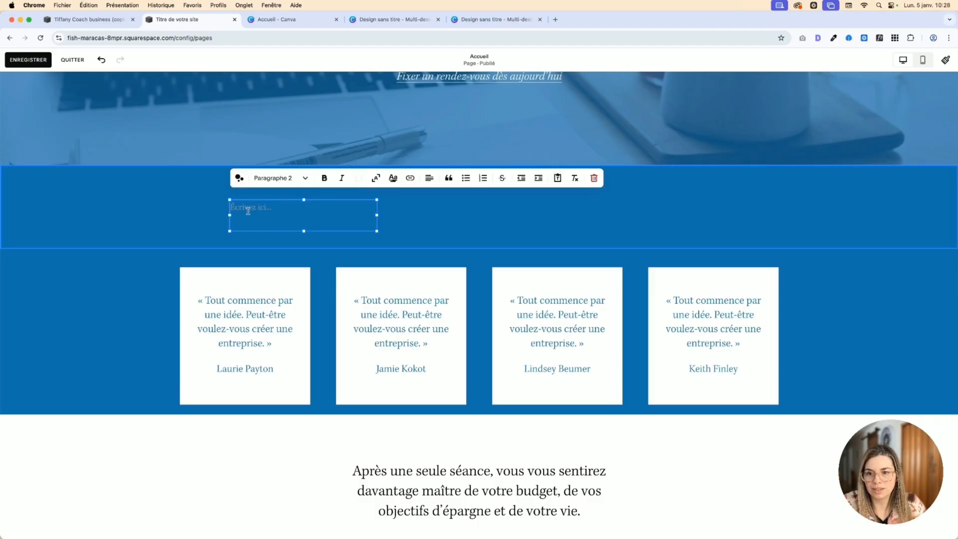
type("T")
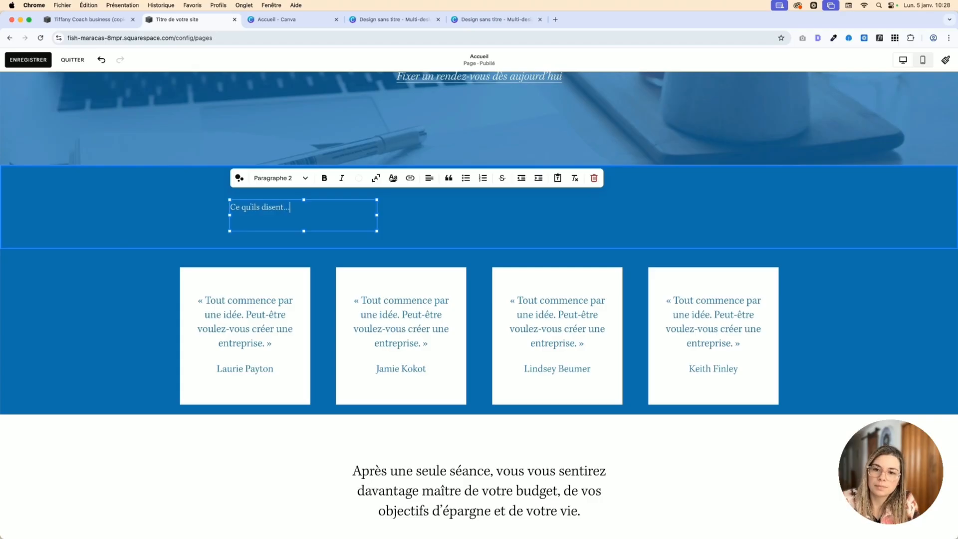
- Format the "Ce qu'ils disent..." text above the testimonials as Titre 3
key("super+a")
left_click(267, 178)
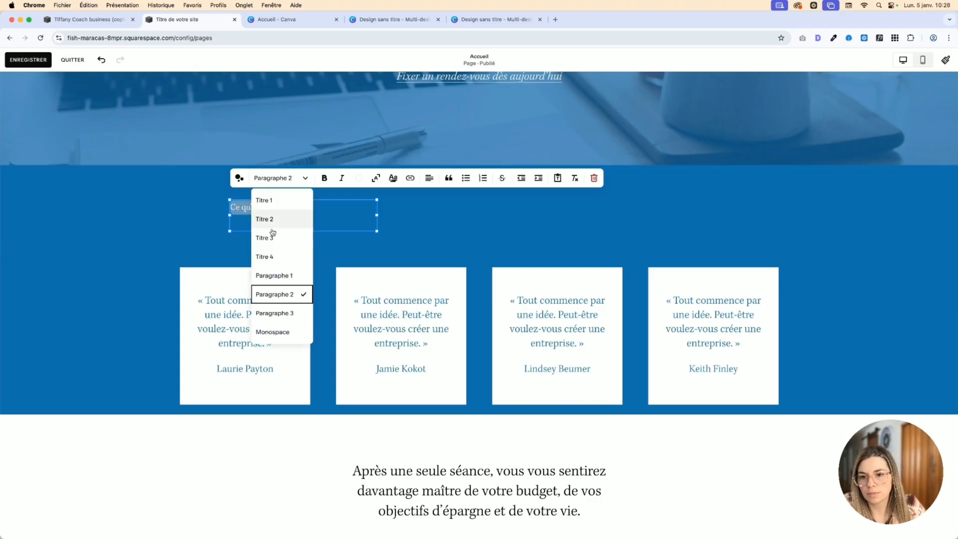
left_click(276, 220)
left_click(279, 178)
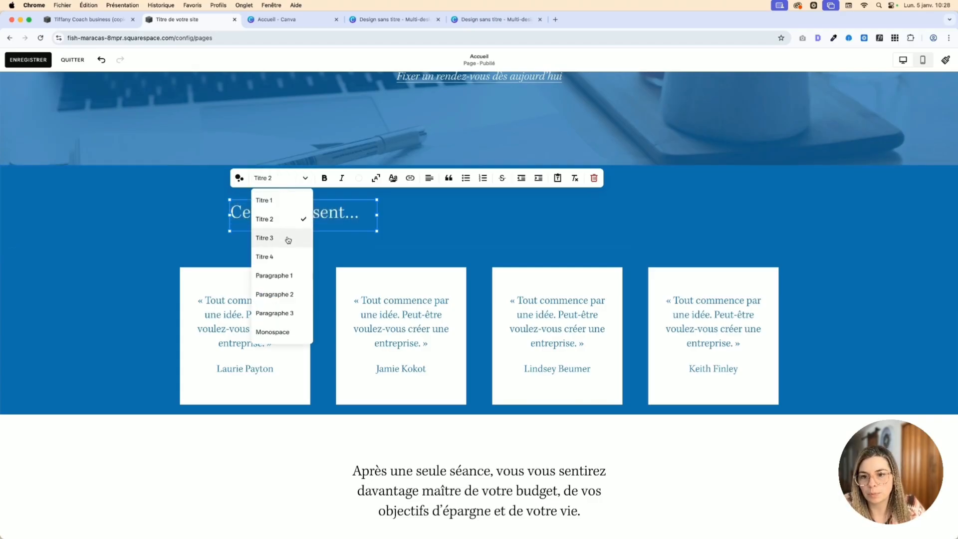
left_click(282, 238)
left_click(293, 181)
left_click(288, 274)
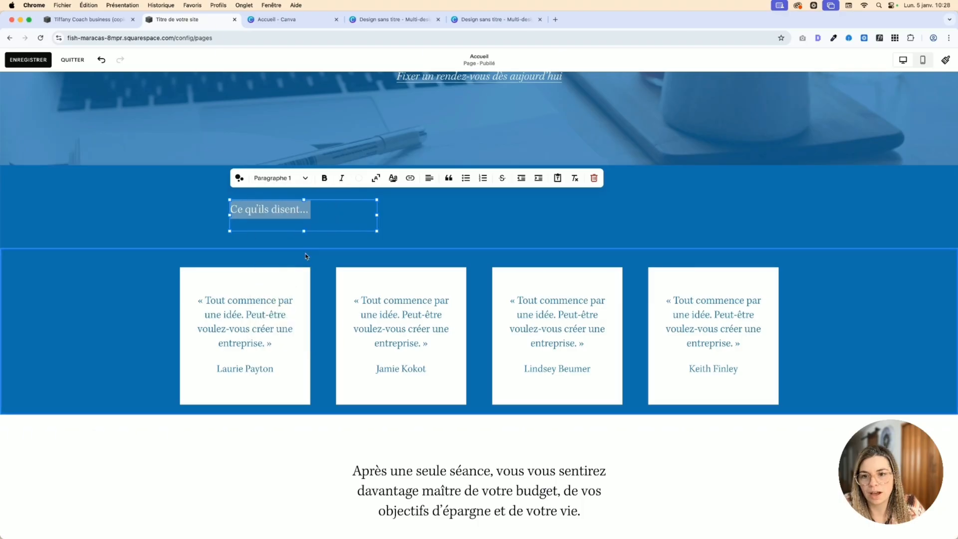
left_click(289, 178)
left_click(279, 237)
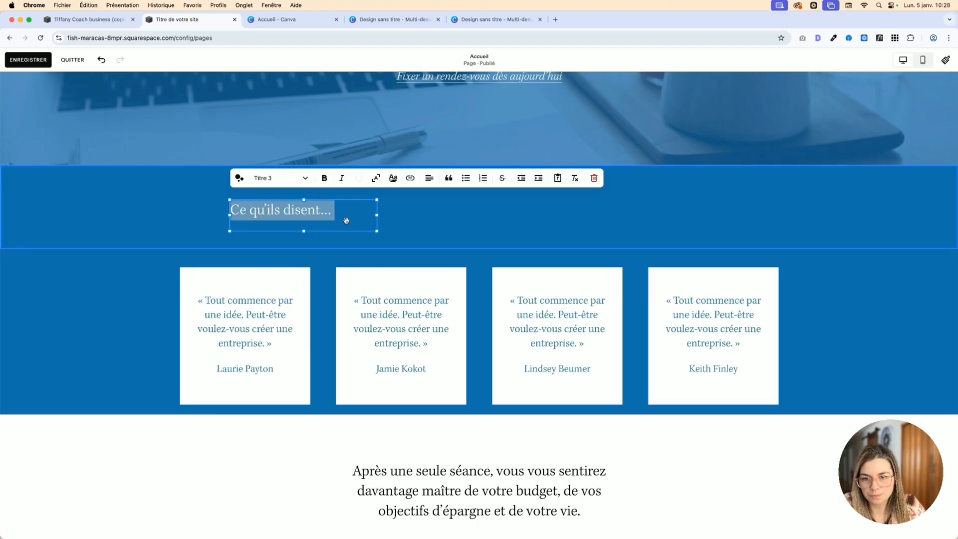
- Scale the title text to its block and enlarge the block, lining it up with the first testimonial card's left edge
left_click(371, 183)
left_click_drag(377, 231, 467, 248)
left_click(507, 228)
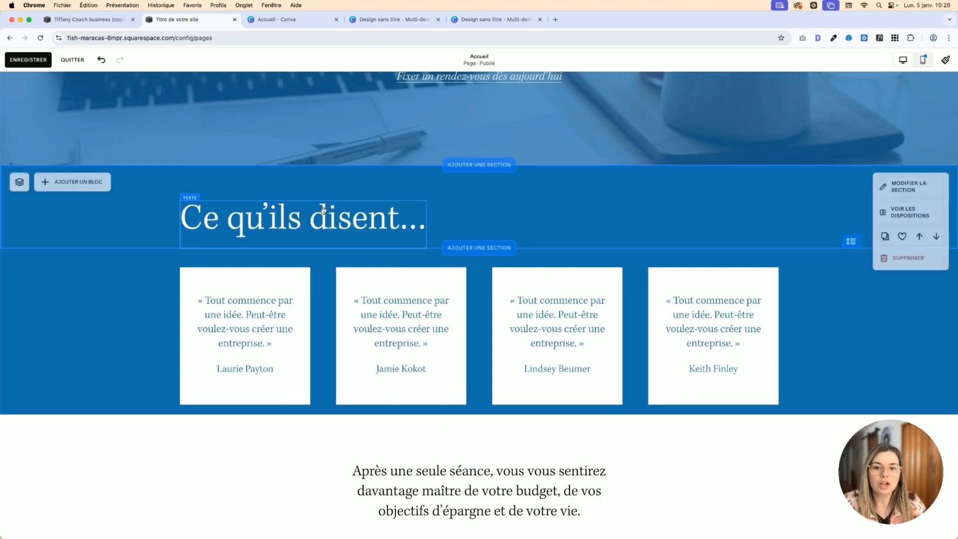
mouse_move(357, 225)
left_mouse_down()
mouse_move(508, 225)
mouse_move(367, 225)
left_mouse_up()
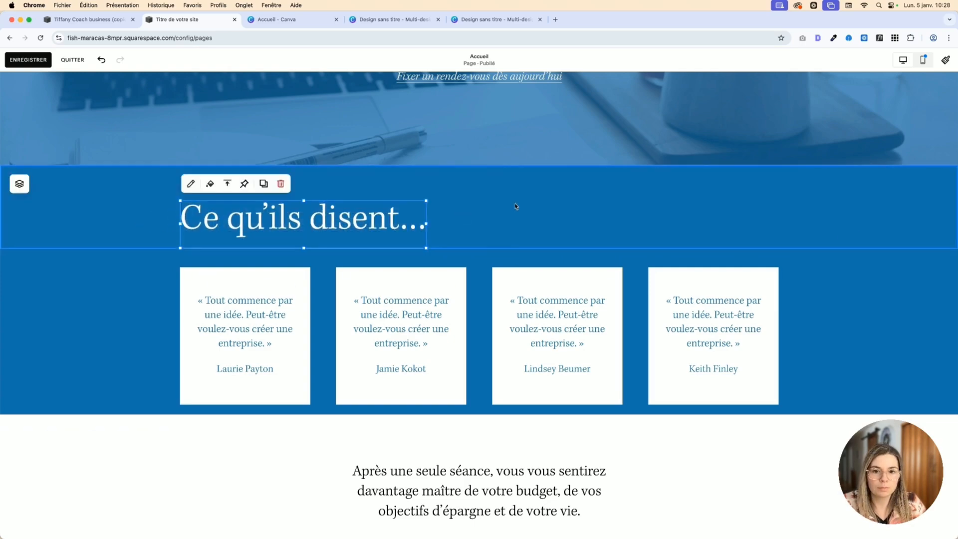
left_click(517, 208)
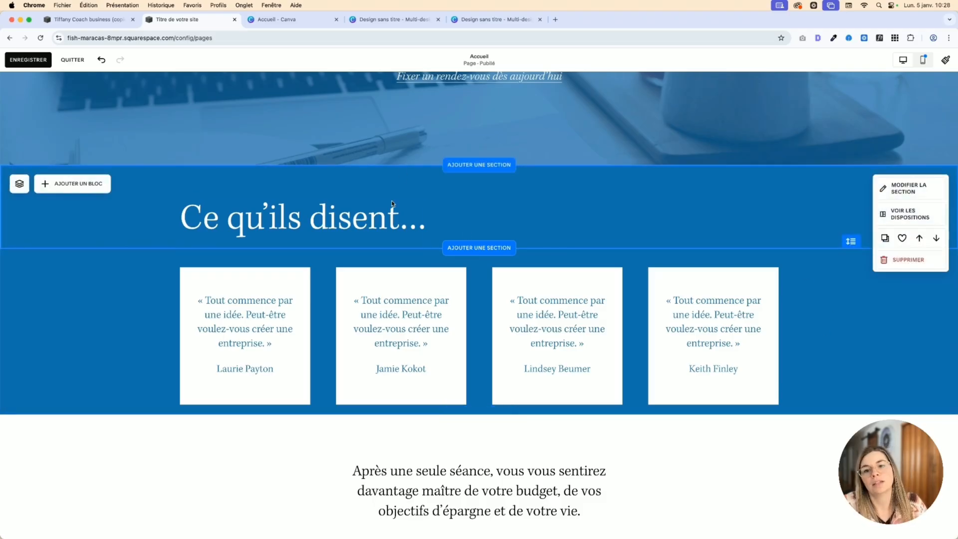
mouse_move(372, 223)
left_mouse_down()
mouse_move(648, 225)
mouse_move(382, 225)
left_mouse_up()
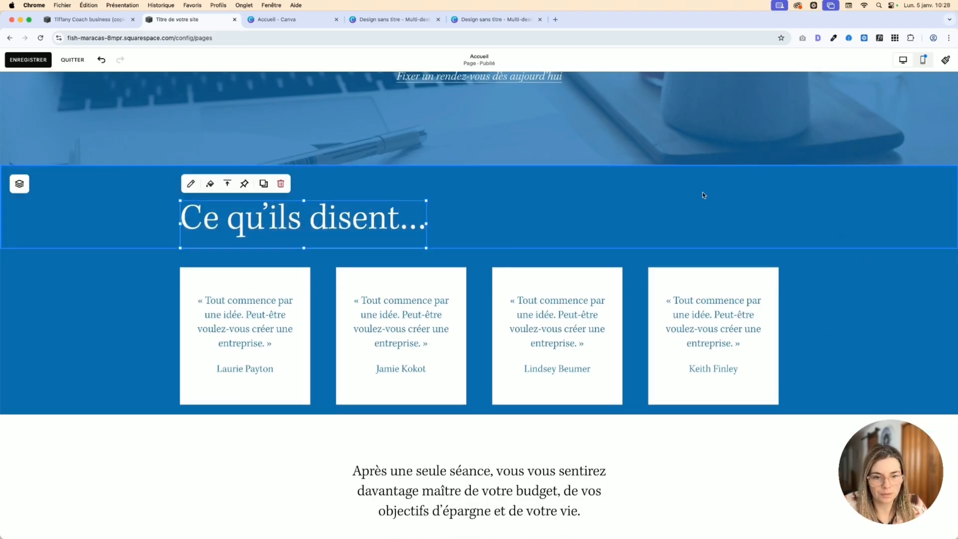
scroll(862, 323, "down", 2)
scroll(861, 323, "up", 2)
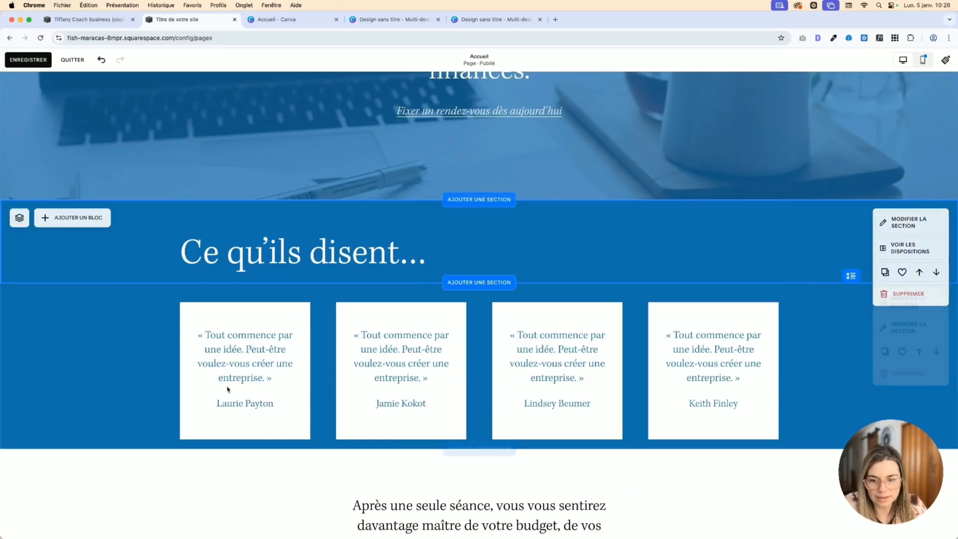
- In the mobile view, increase the height of the "Ce qu'ils disent..." section and move its title down from the upper edge
left_click(923, 60)
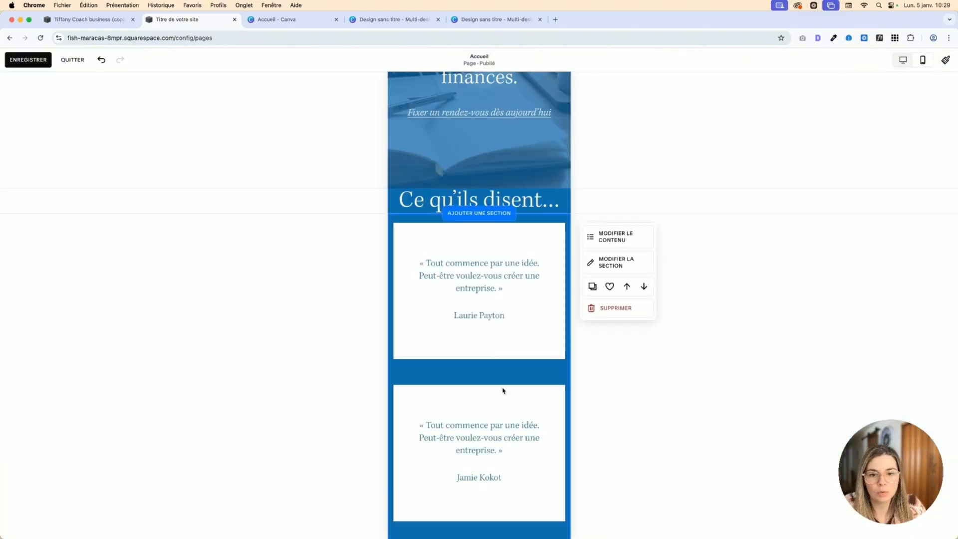
scroll(502, 391, "down", 8)
scroll(515, 330, "up", 5)
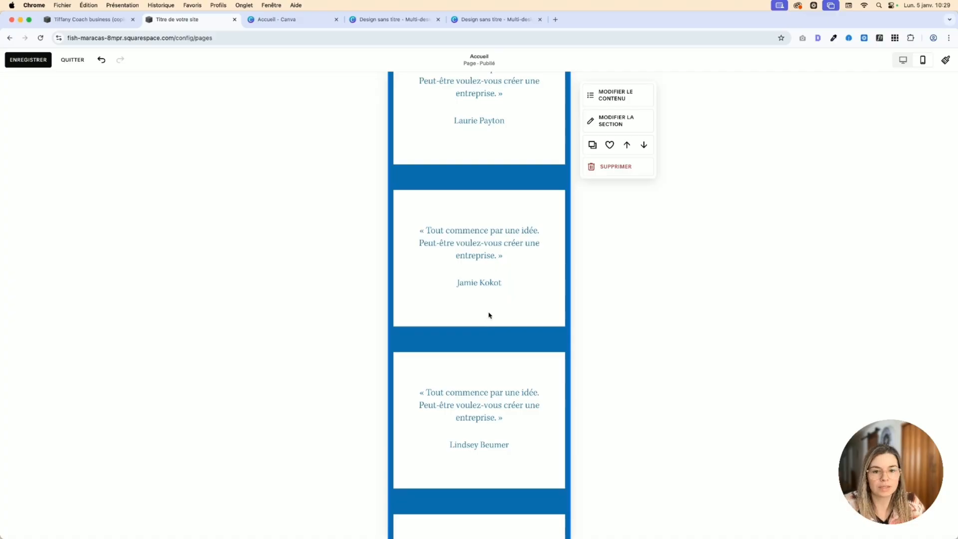
scroll(492, 314, "up", 2)
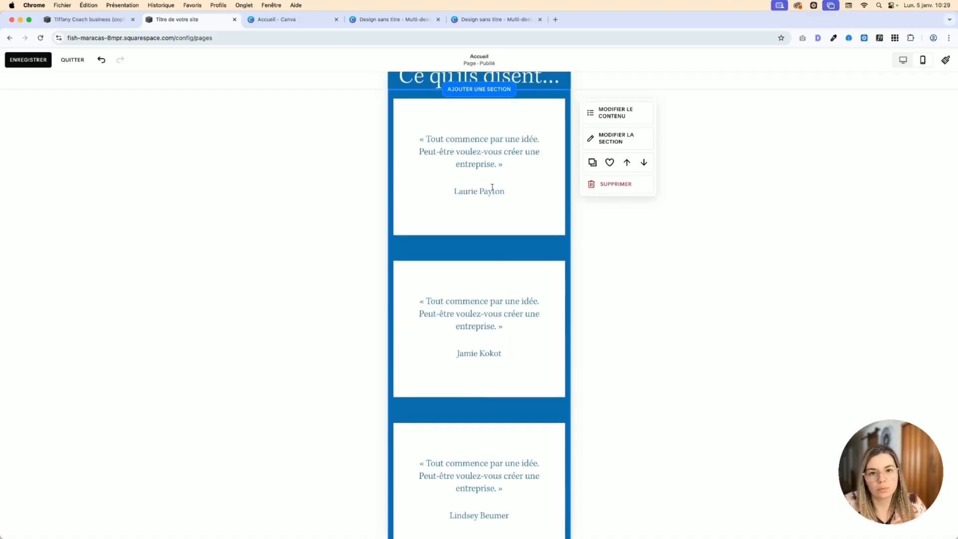
scroll(492, 188, "up", 2)
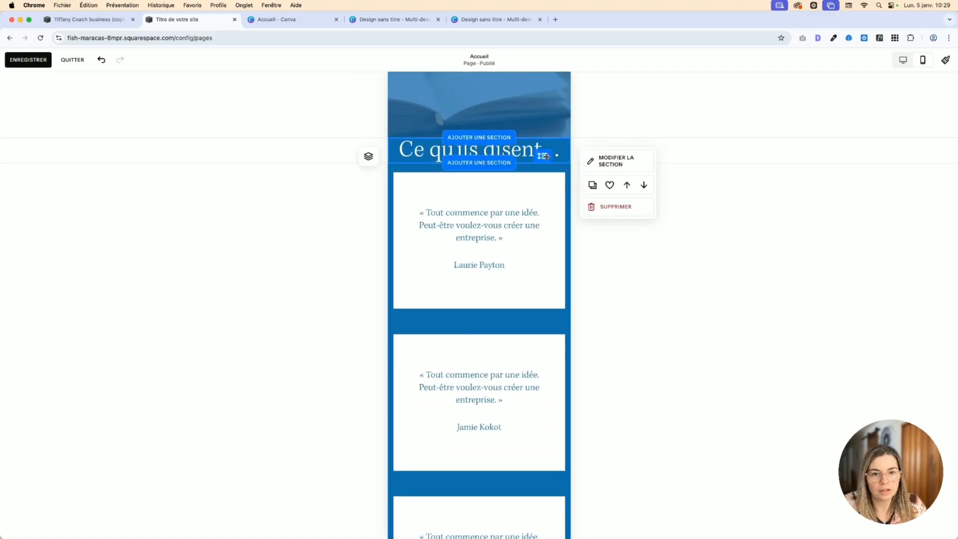
left_click_drag(546, 156, 545, 202)
left_click_drag(514, 156, 515, 173)
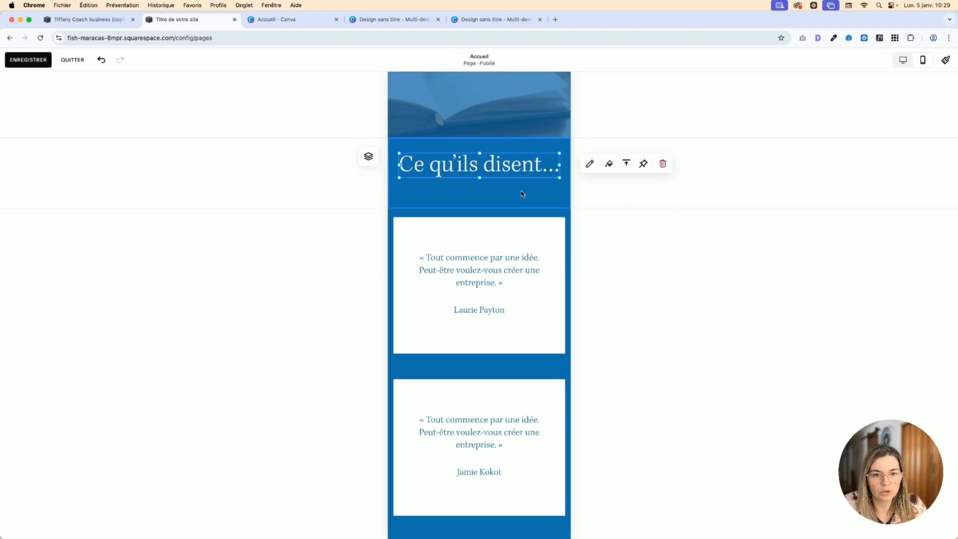
left_click(521, 193)
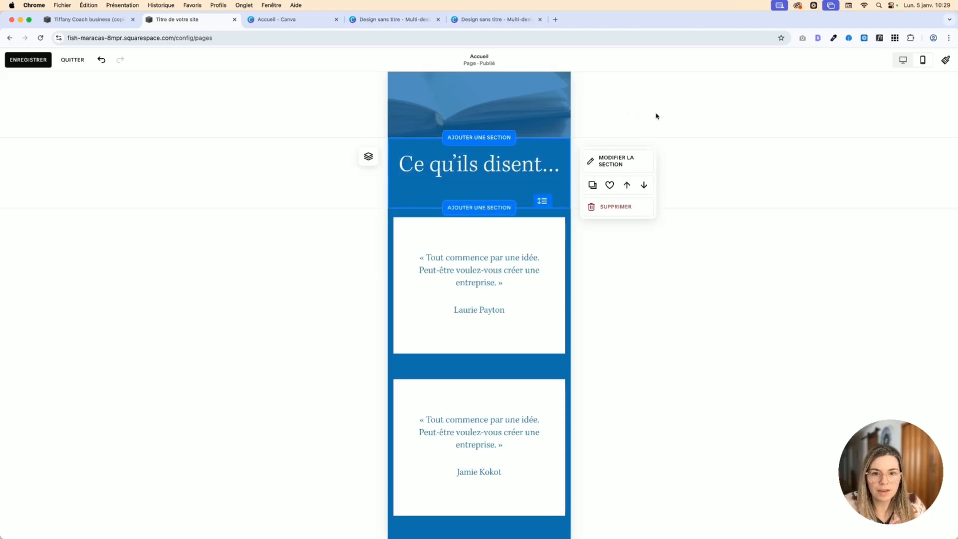
- Examine the stacked testimonial cards in the mobile view and their content and section settings
scroll(537, 267, "down", 5)
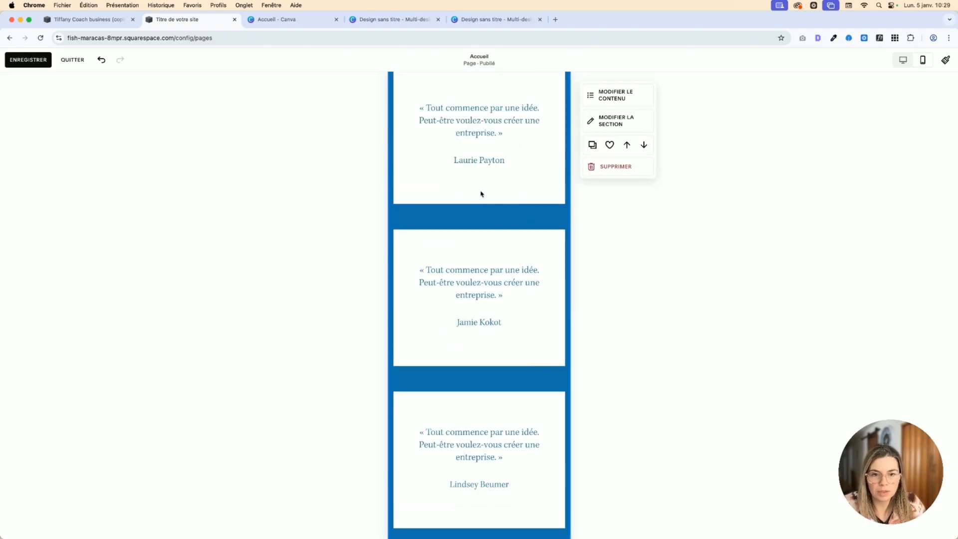
scroll(520, 258, "down", 5)
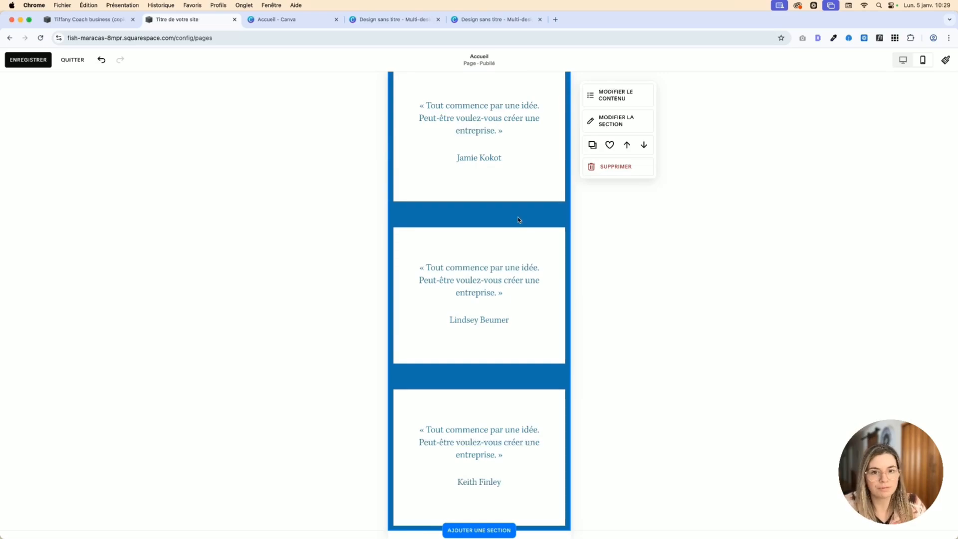
scroll(519, 220, "up", 5)
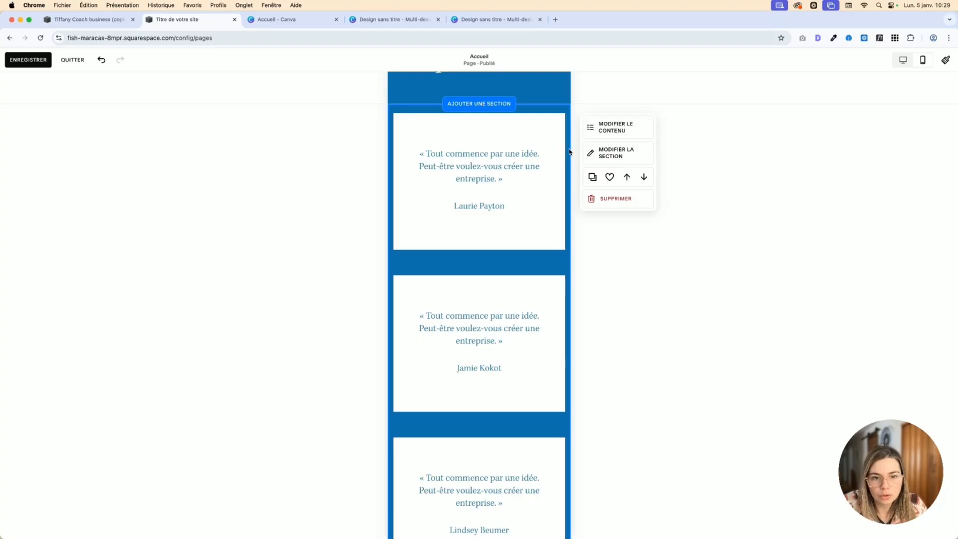
scroll(490, 393, "down", 8)
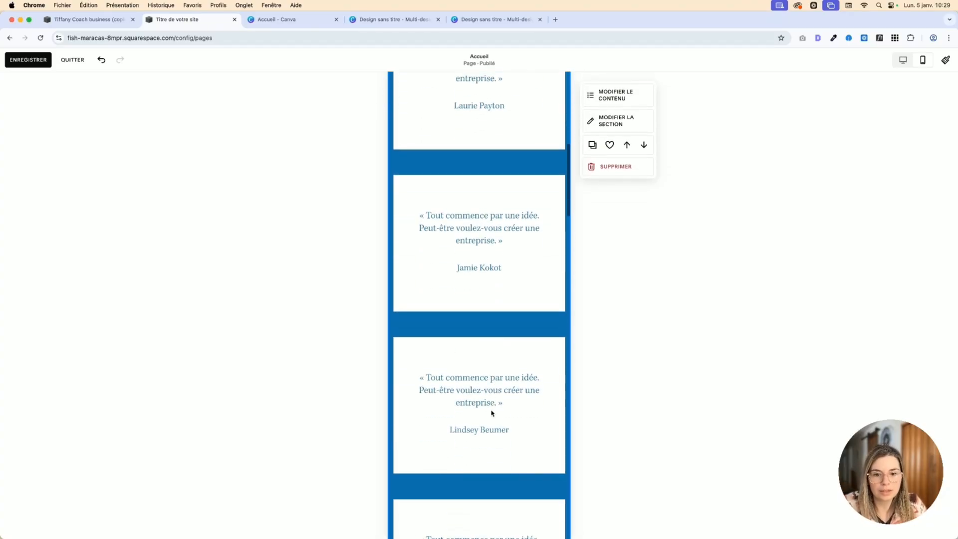
scroll(475, 316, "up", 1)
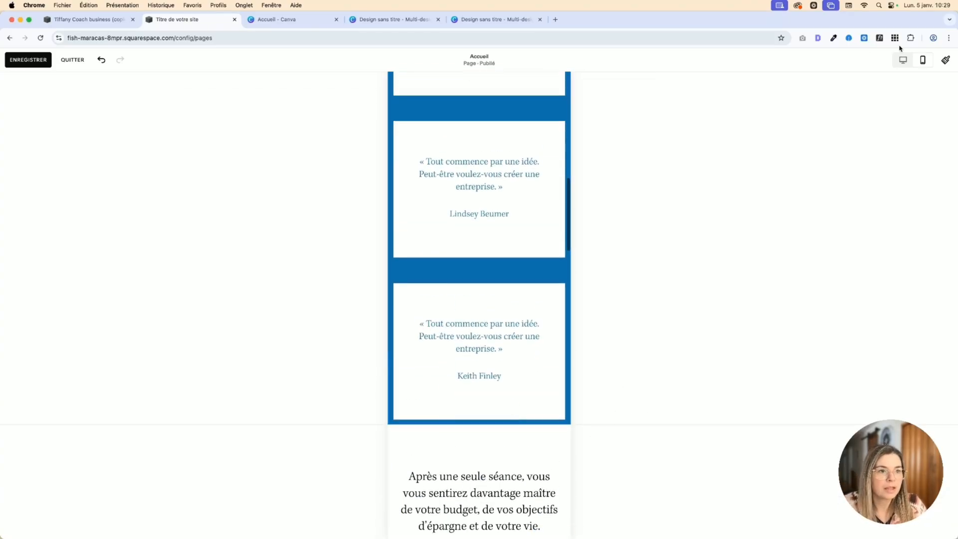
left_click(607, 98)
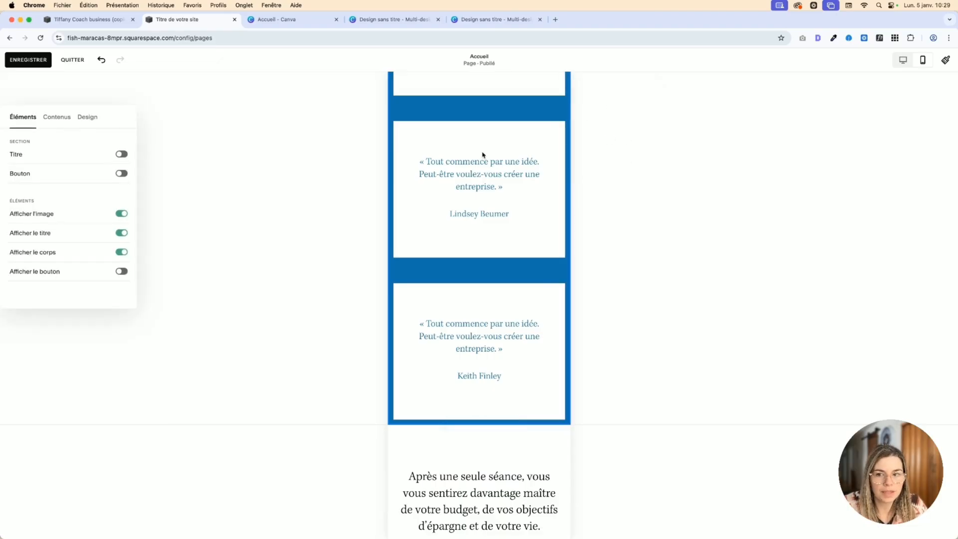
left_click(544, 137)
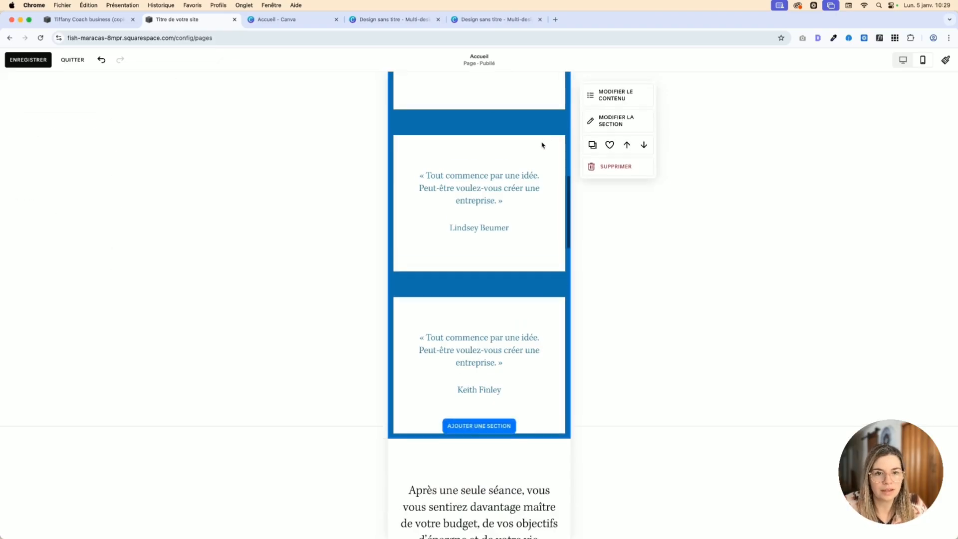
left_click(612, 126)
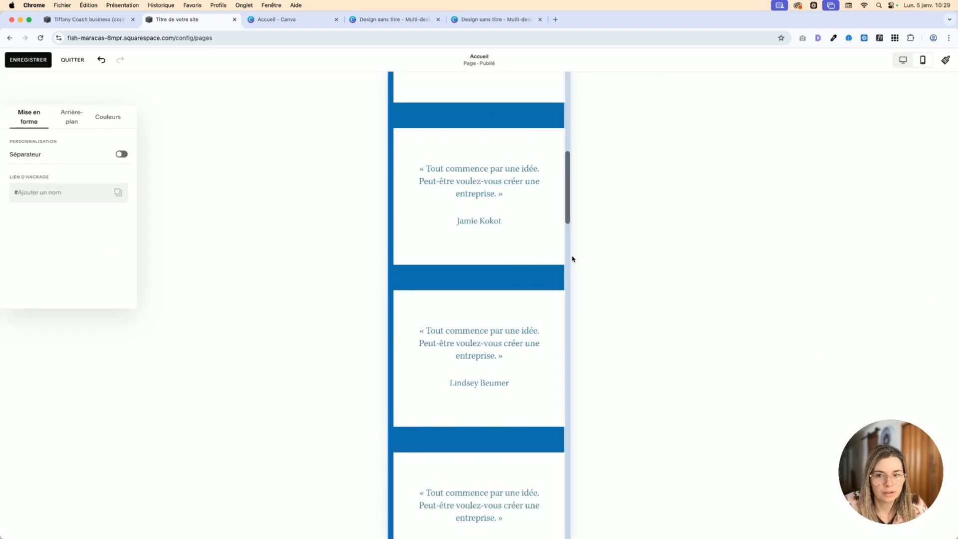
left_click(488, 185)
- Set the testimonial cards' inner margins to 5% for Haut and 11% for Bas
left_click(619, 95)
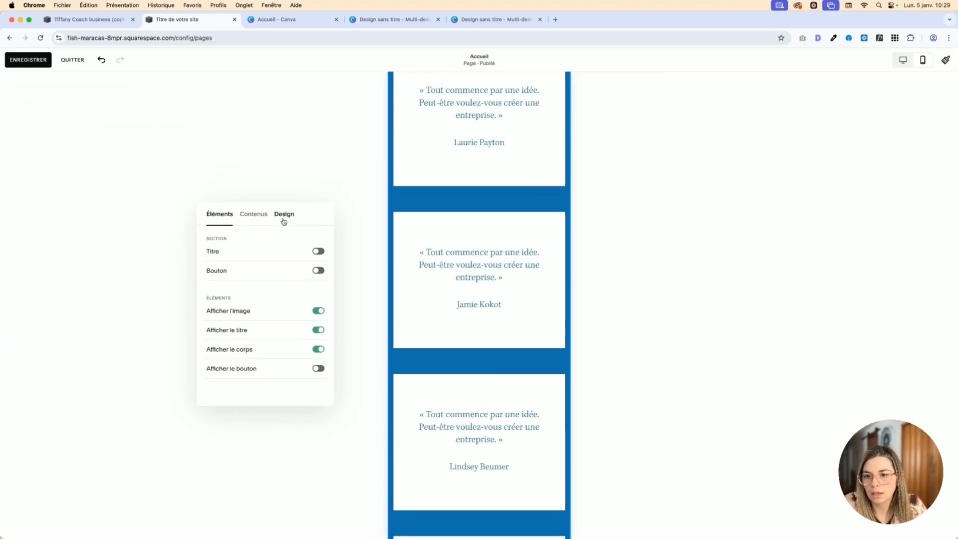
left_click(282, 218)
scroll(220, 299, "down", 2)
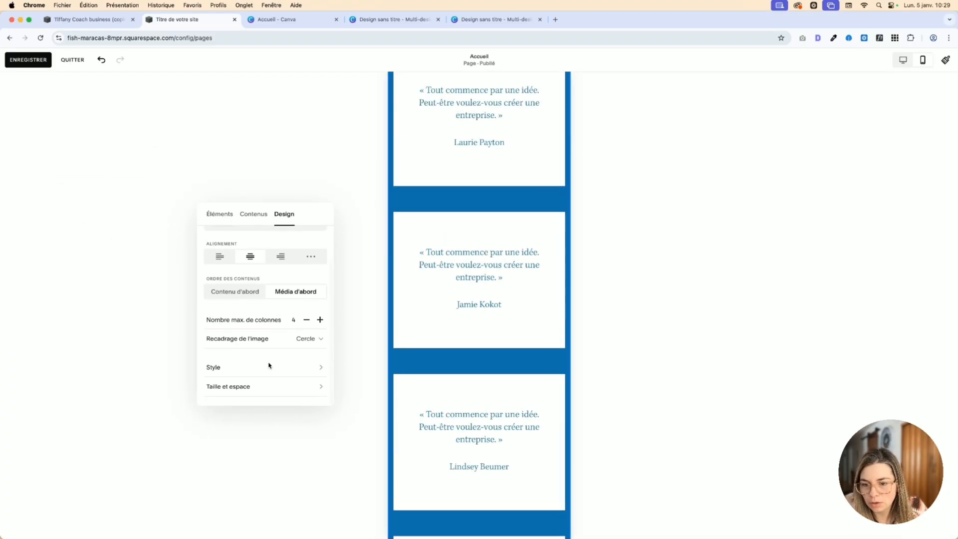
left_click(270, 367)
scroll(281, 342, "down", 5)
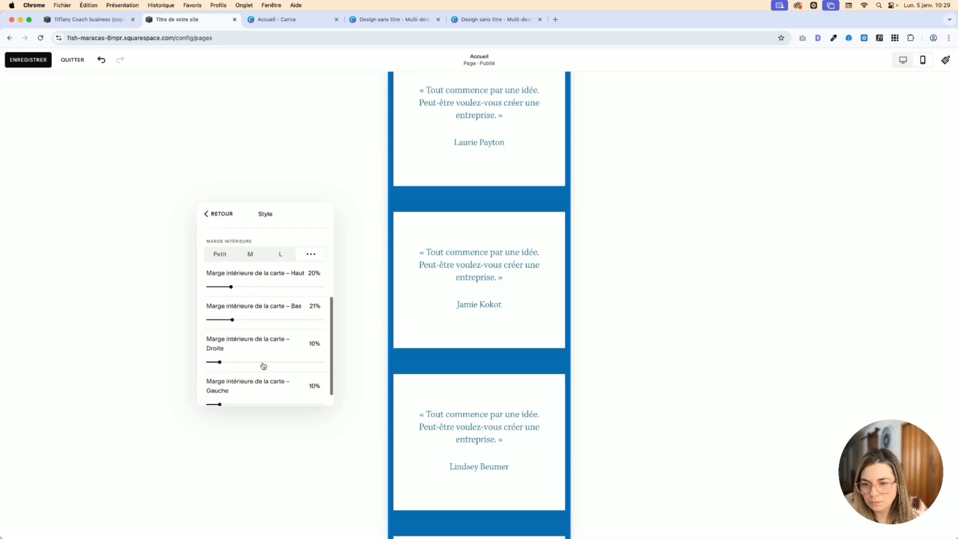
left_click_drag(233, 288, 215, 288)
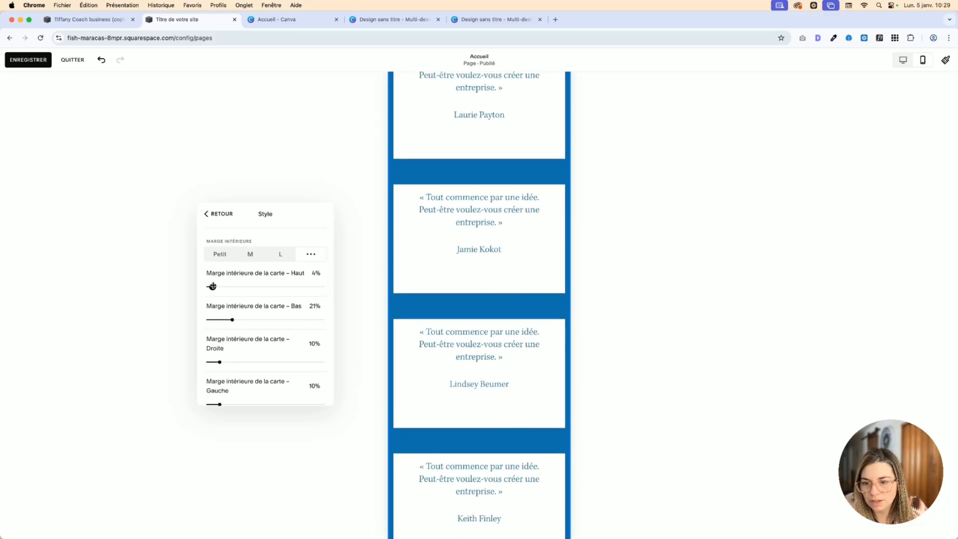
left_click_drag(232, 320, 221, 320)
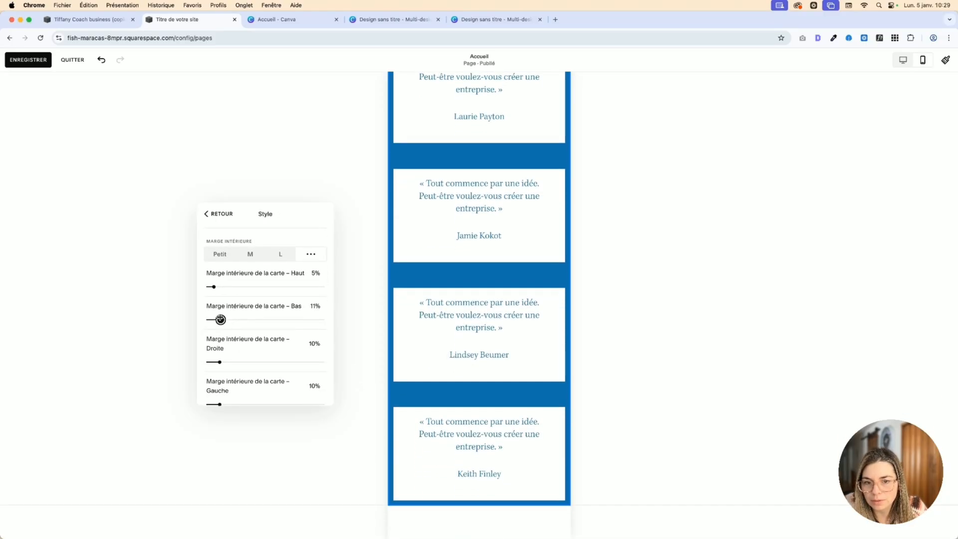
- Return to the desktop view and save the Accueil page
left_click(897, 62)
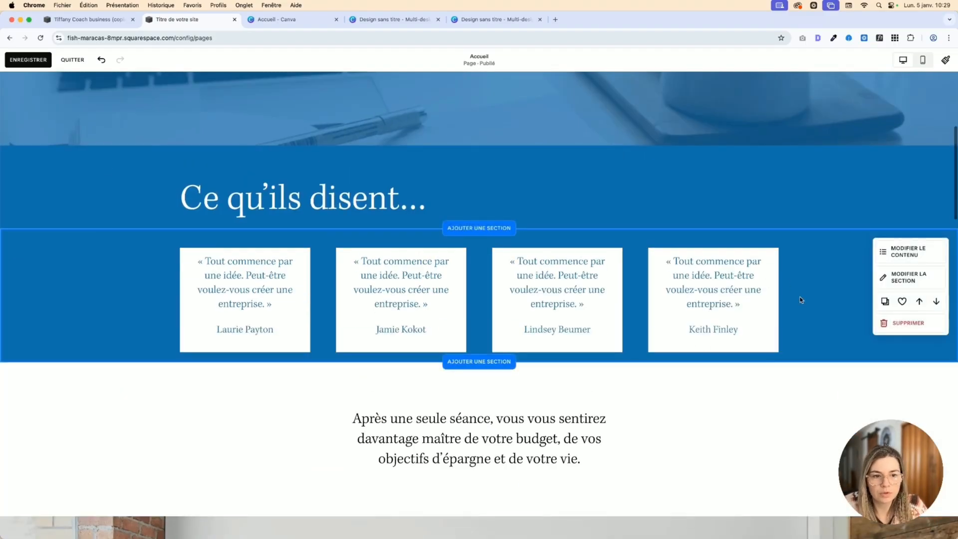
left_click_drag(799, 299, 685, 300)
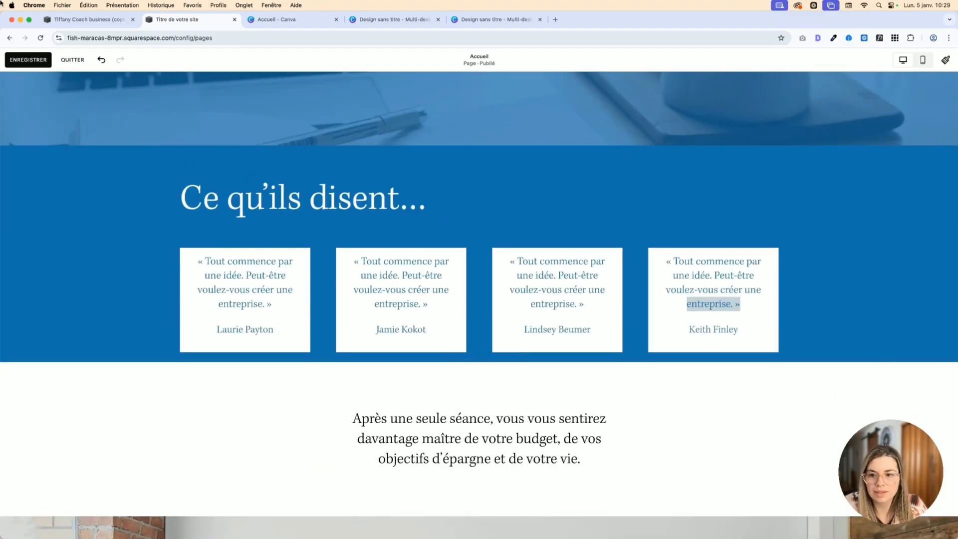
left_click(768, 300)
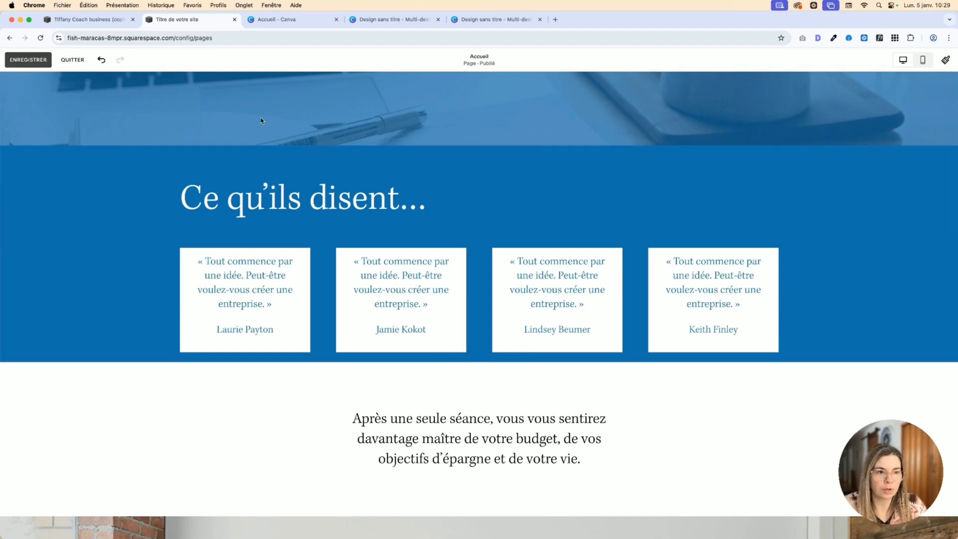
left_click(26, 59)
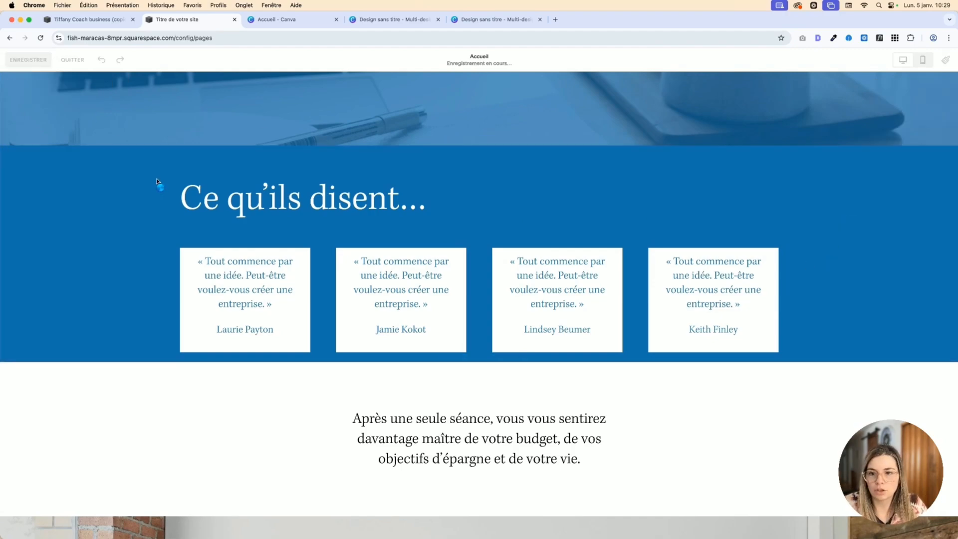
- Add the "Nos partenaires" image carousel from the Témoignages templates above the "Ce qu'ils disent..." section
left_click(479, 361)
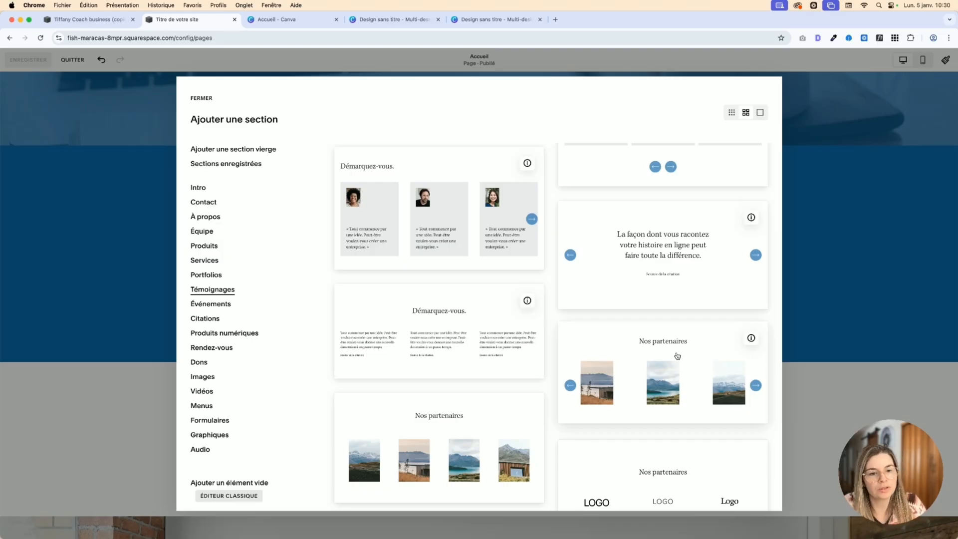
scroll(666, 357, "up", 1)
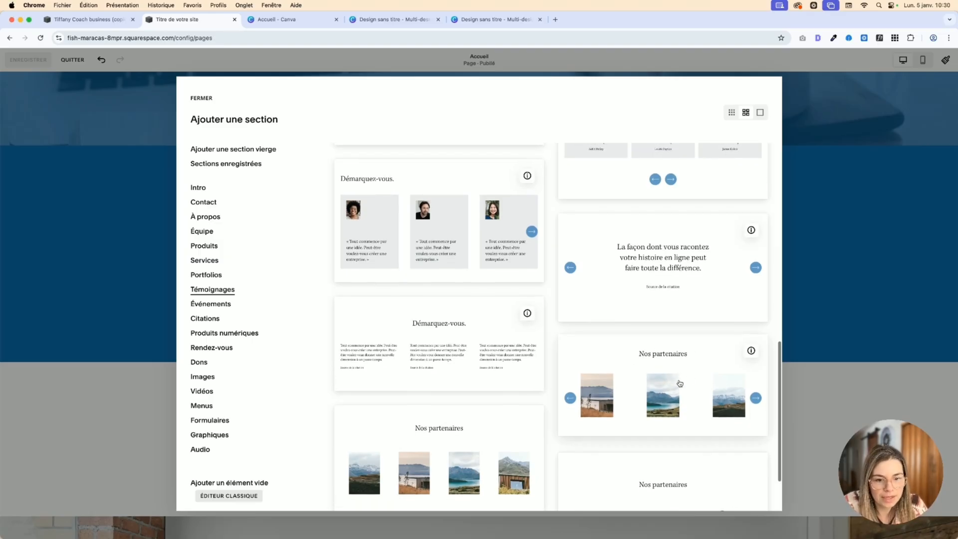
left_click(647, 363)
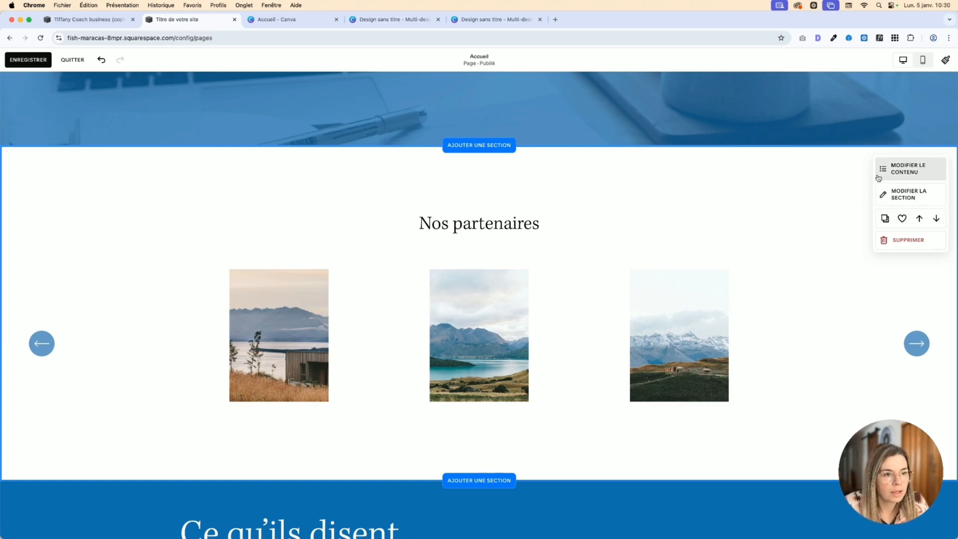
- Swipe through the "Nos partenaires" carousel and open the content details of its first image, 20140301_Trade-151_012-2.jpg
left_click_drag(418, 343, 210, 360)
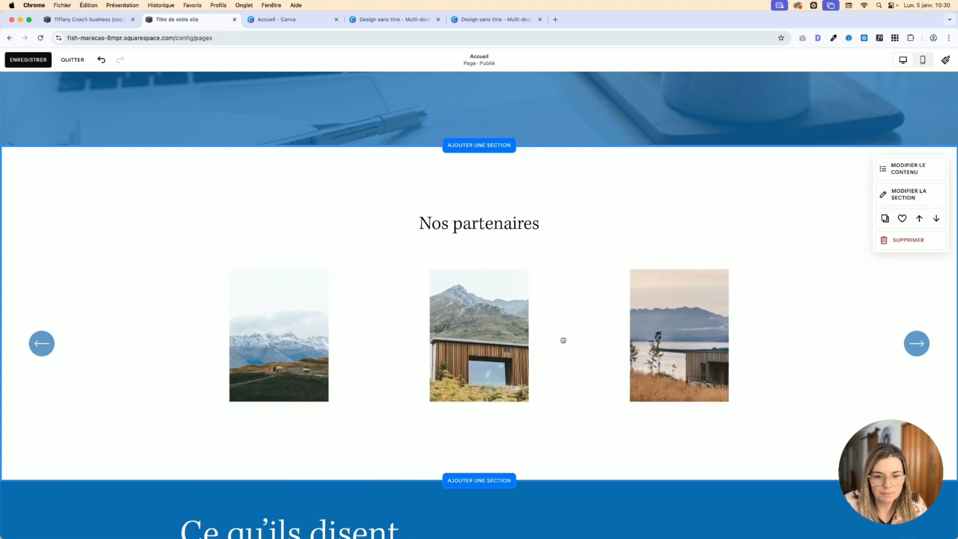
left_click_drag(556, 340, 699, 347)
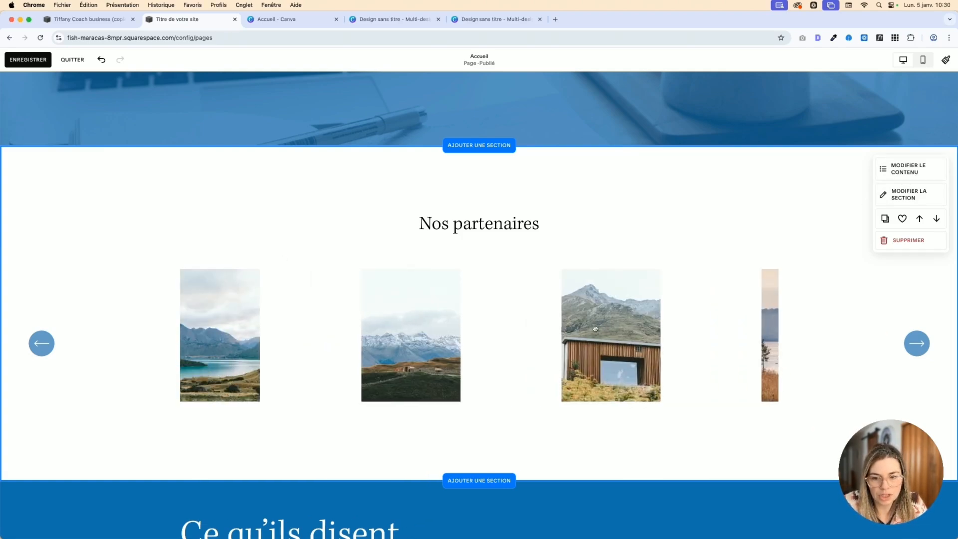
left_click(904, 169)
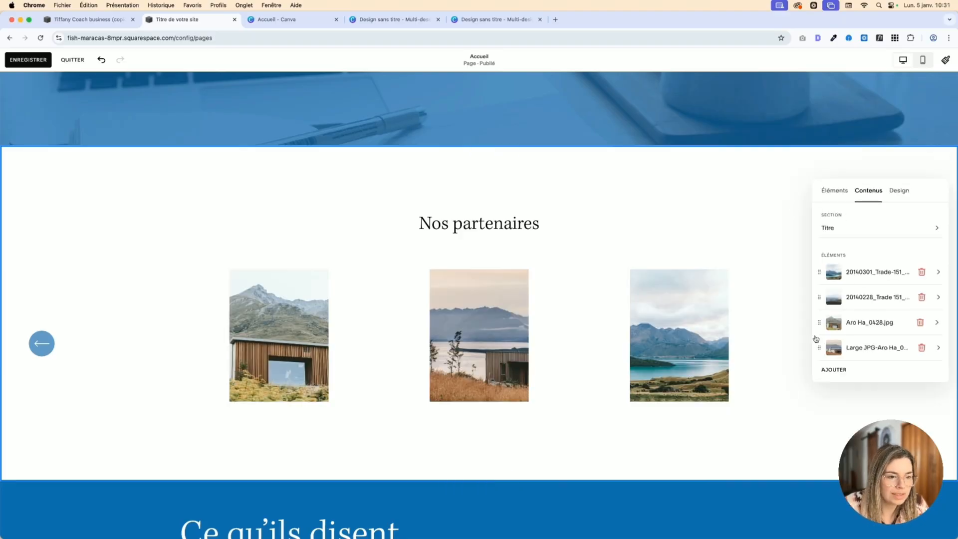
scroll(816, 339, "down", 3)
scroll(818, 212, "up", 1)
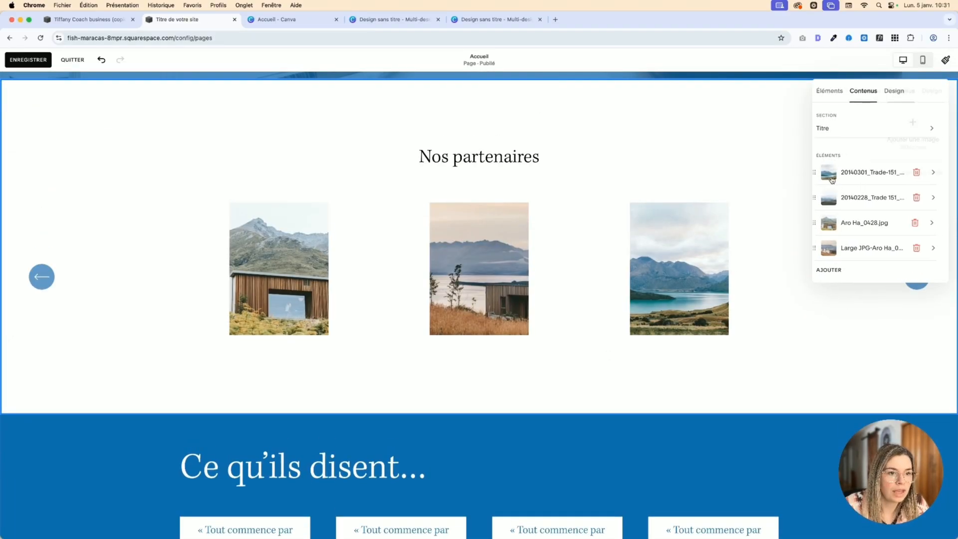
left_click(847, 170)
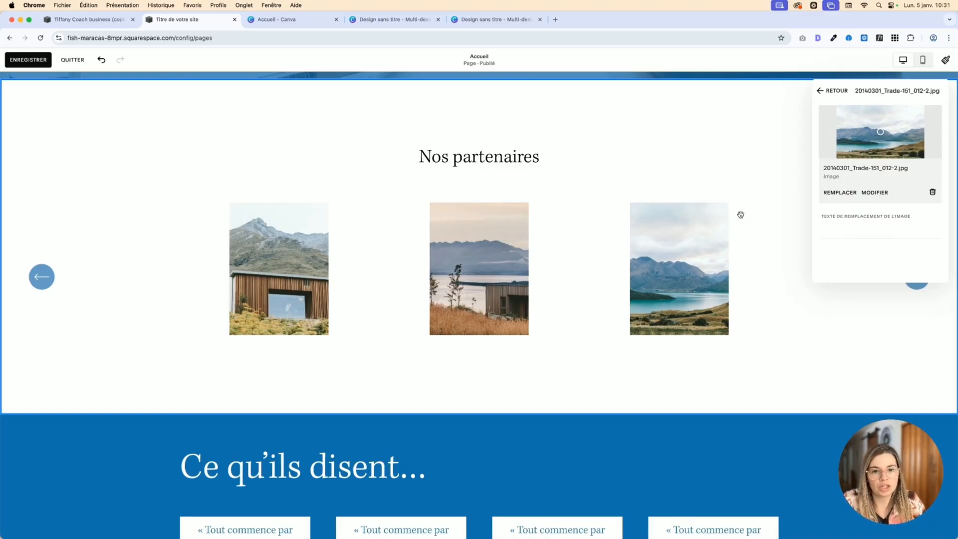
scroll(720, 215, "up", 2)
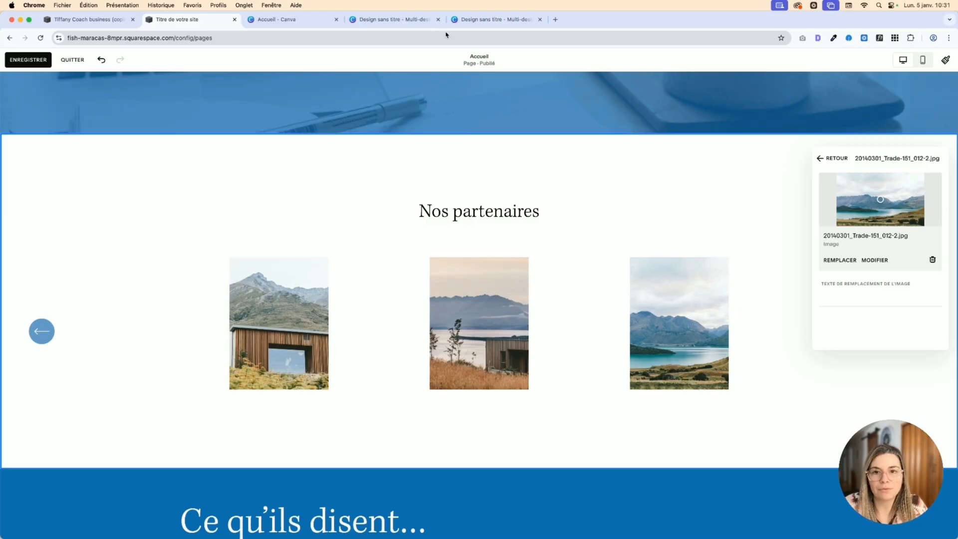
- Switch to the Canva multi-design tab and review the size, margins and backgrounds of the logos on its pages
left_click(356, 20)
left_click(492, 20)
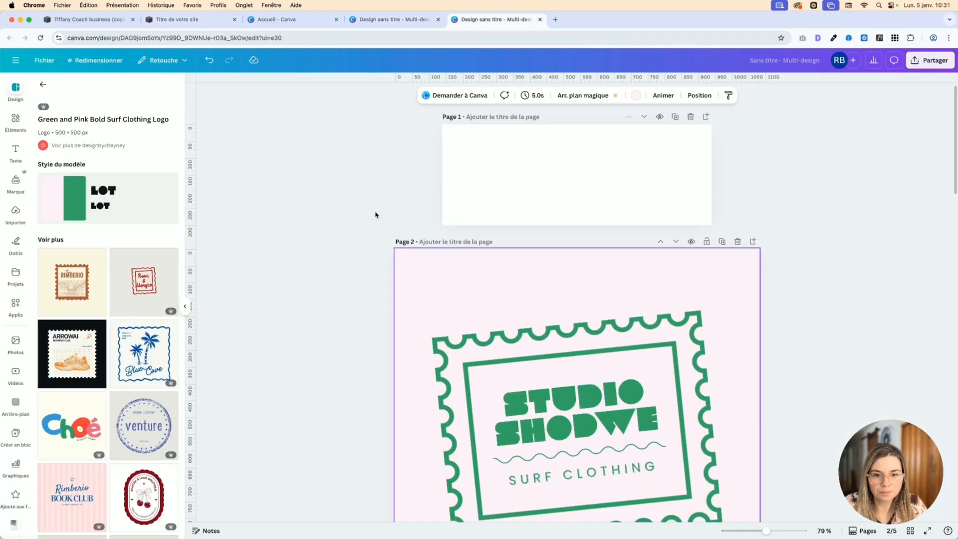
scroll(796, 250, "down", 3)
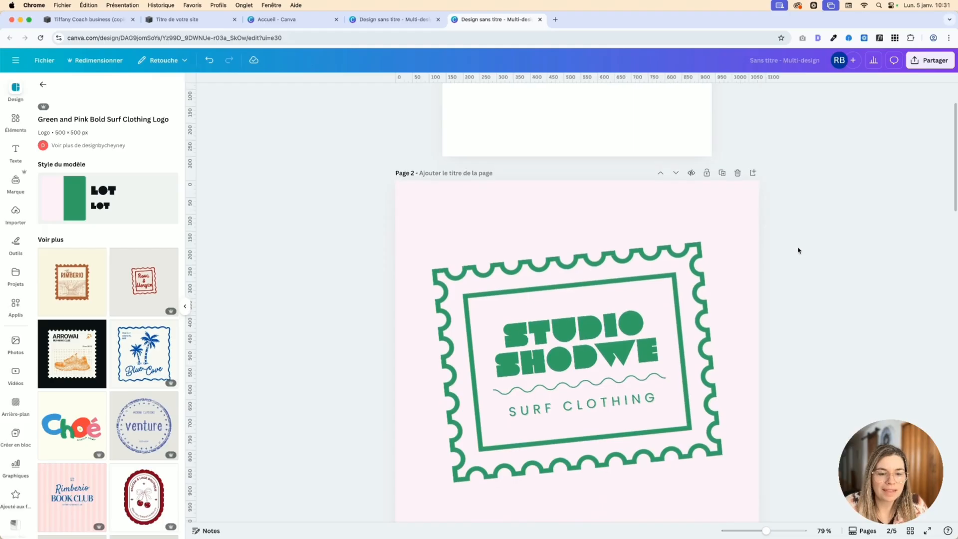
scroll(805, 229, "down", 2)
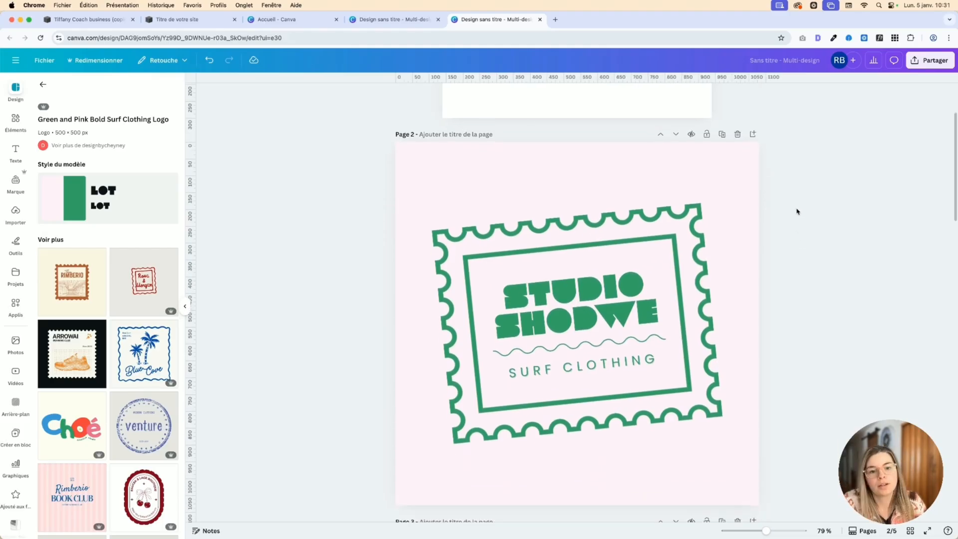
scroll(763, 257, "down", 20)
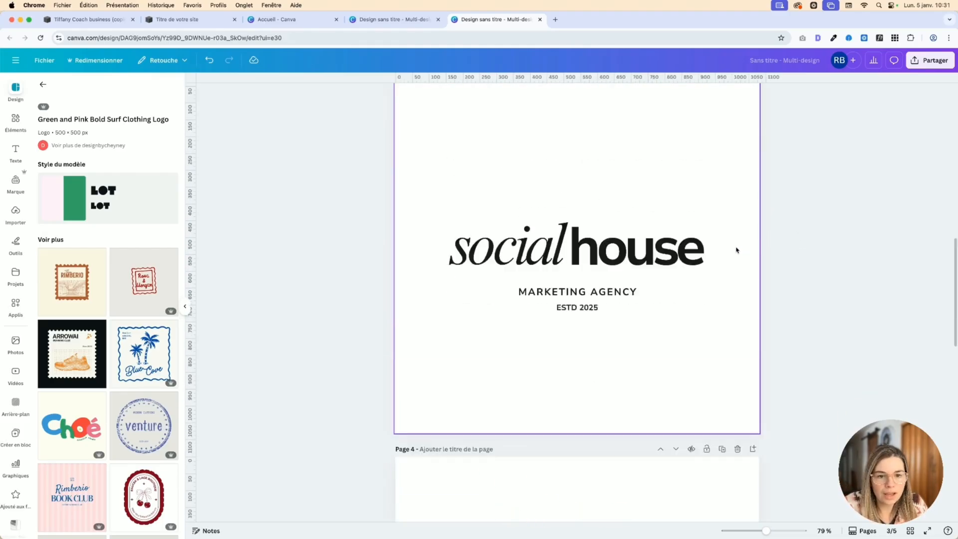
scroll(737, 250, "up", 3)
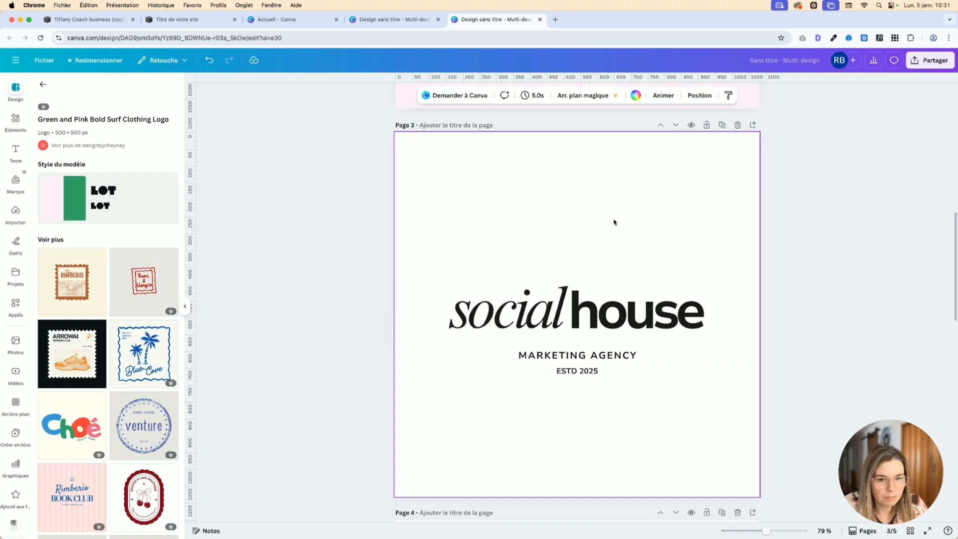
left_click_drag(461, 226, 717, 449)
left_click(885, 282)
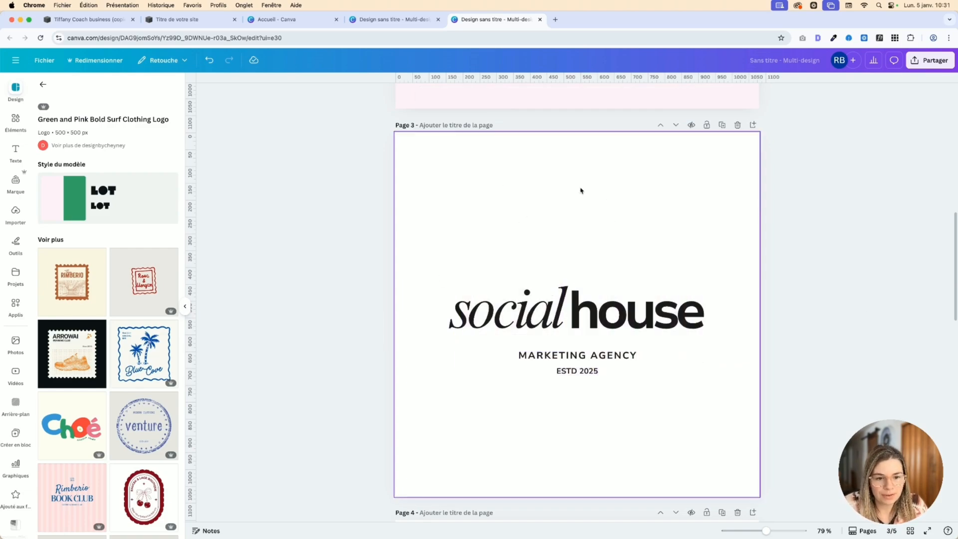
scroll(367, 249, "down", 8)
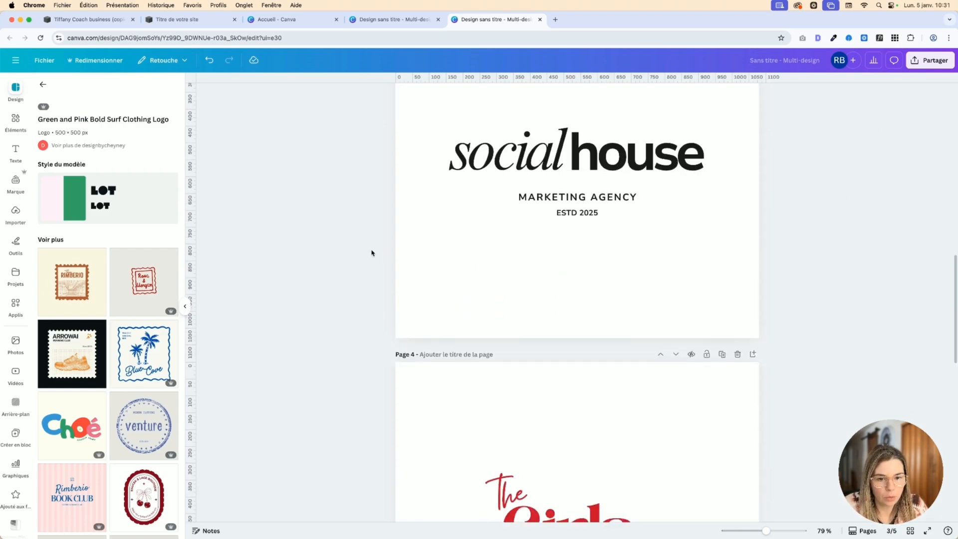
scroll(371, 252, "up", 10)
scroll(460, 241, "down", 20)
scroll(607, 283, "up", 20)
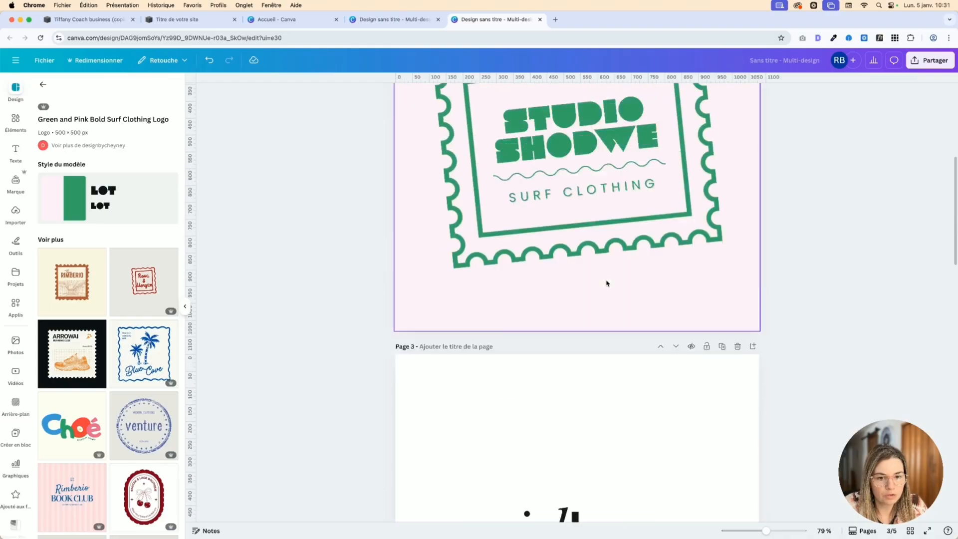
scroll(607, 283, "up", 5)
scroll(625, 234, "down", 3)
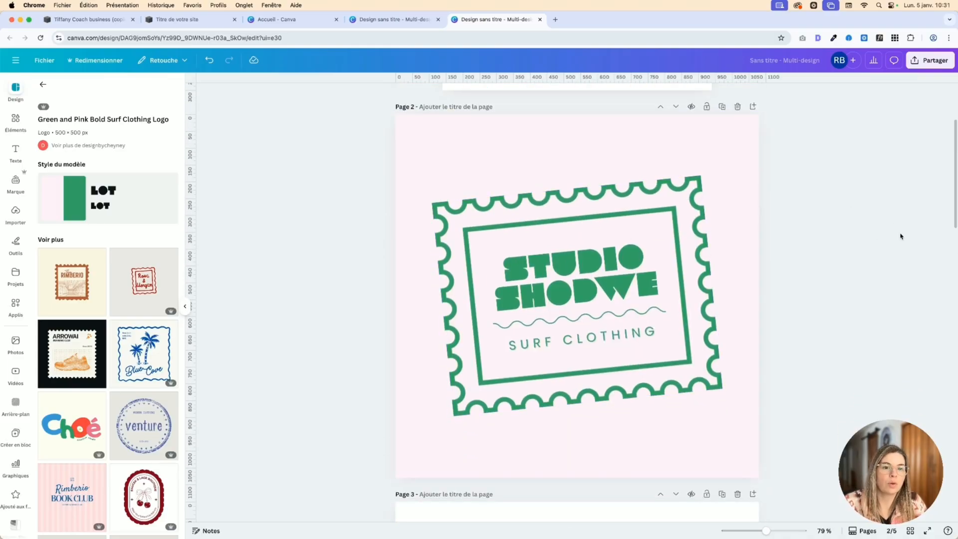
- Check the magic background and image modification options for the page 2 logo, and nudge its stamp frame slightly to the left
left_click(454, 150)
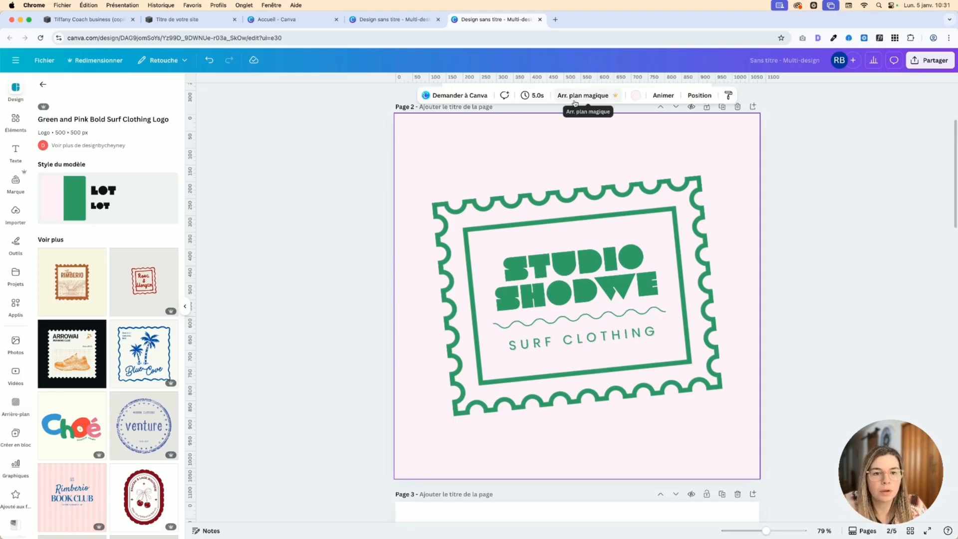
left_click(573, 96)
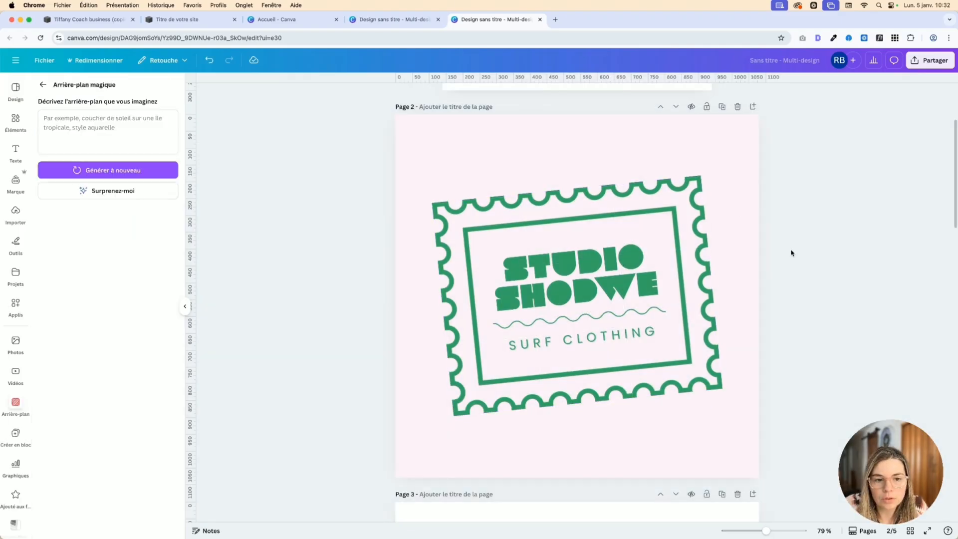
left_click(512, 236)
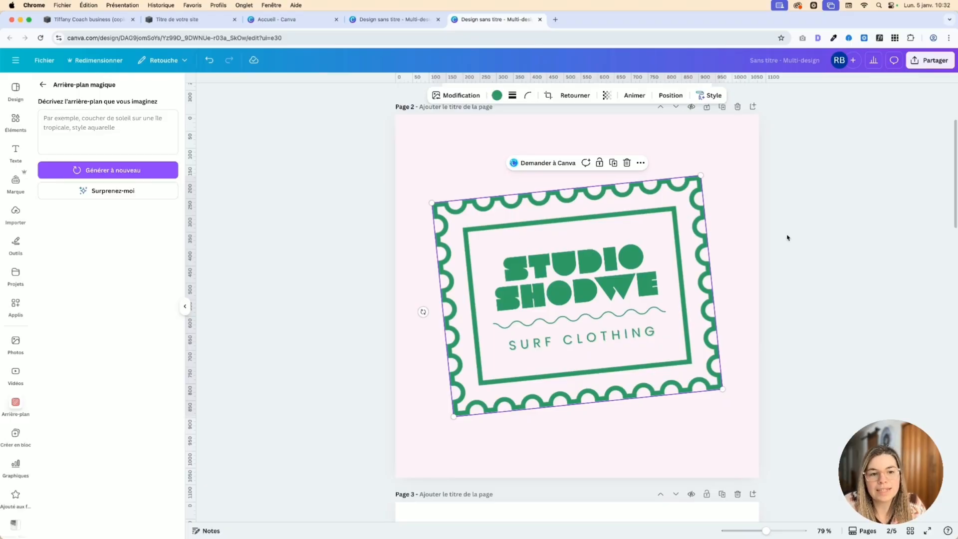
left_click(456, 95)
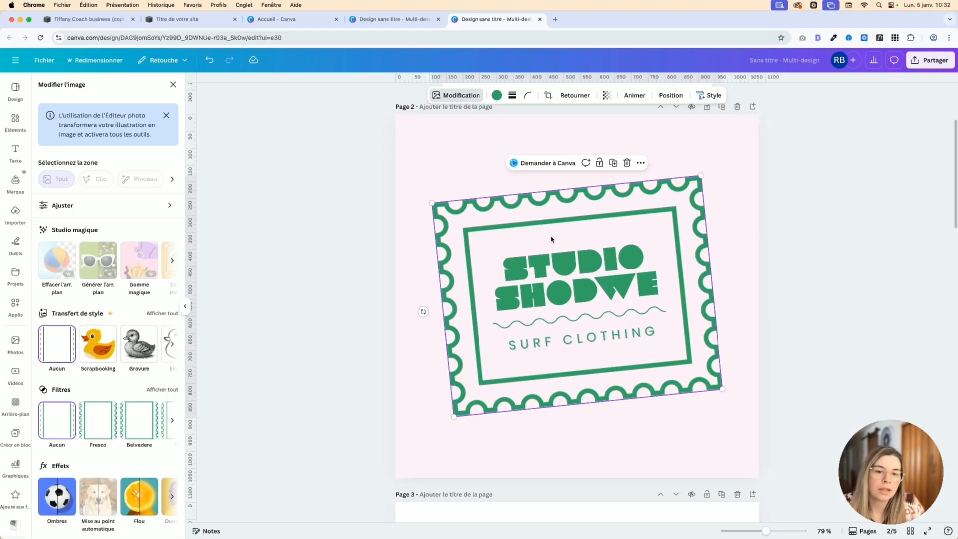
left_click_drag(551, 239, 544, 239)
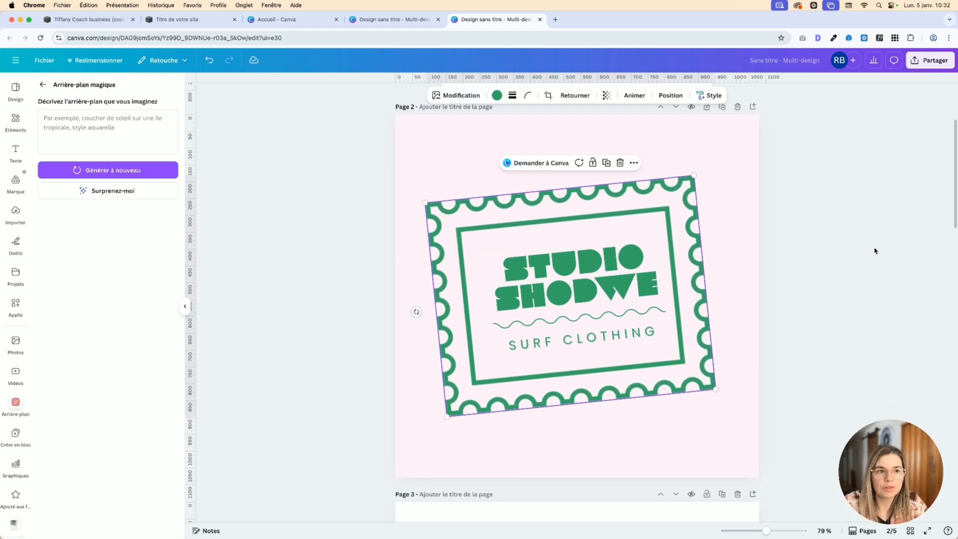
left_click(828, 281)
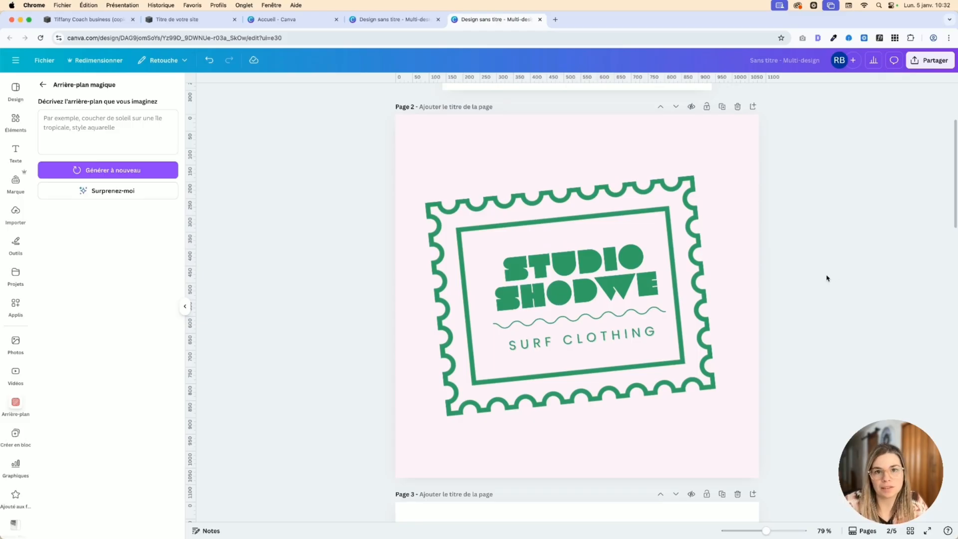
- Download pages 1–5 of the logo design as PNG files with a transparent background
scroll(804, 276, "down", 10)
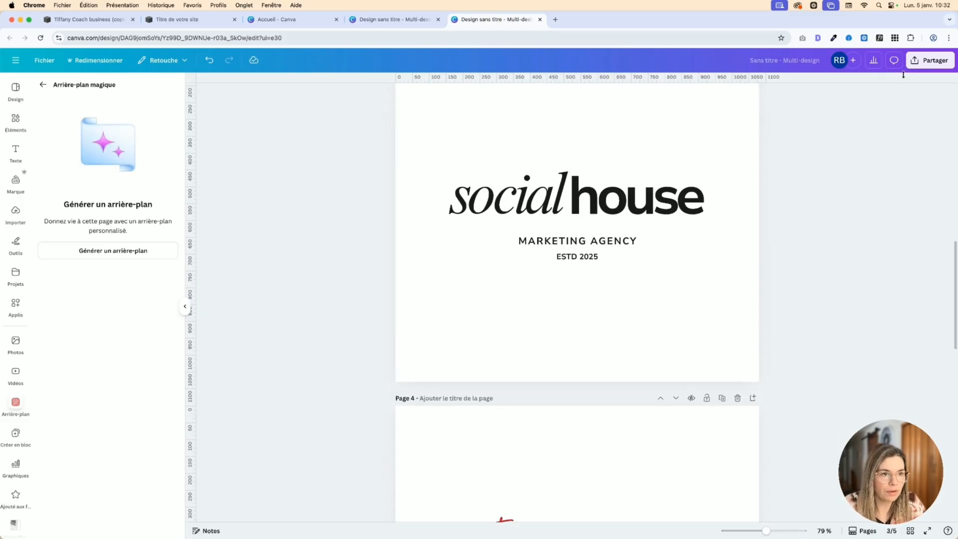
left_click(930, 60)
left_click(804, 237)
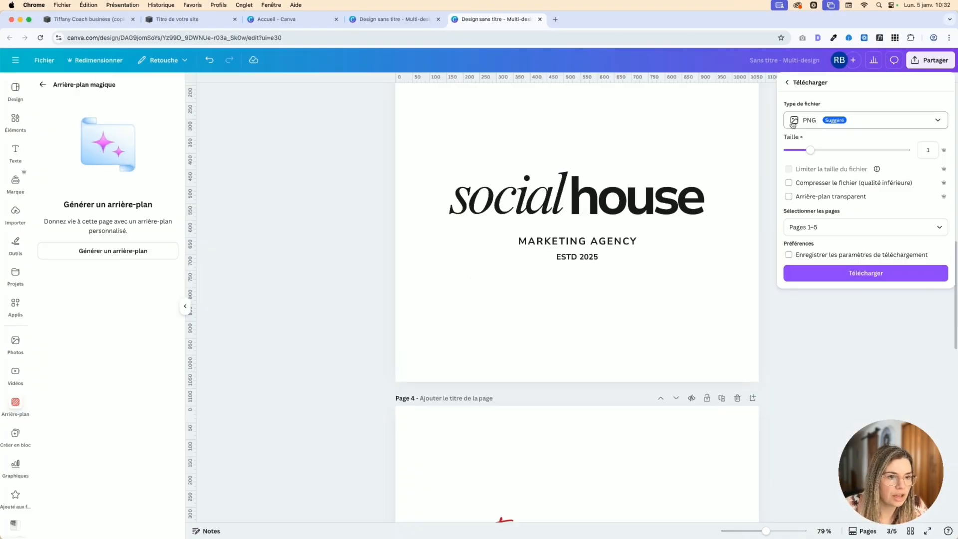
left_click(789, 197)
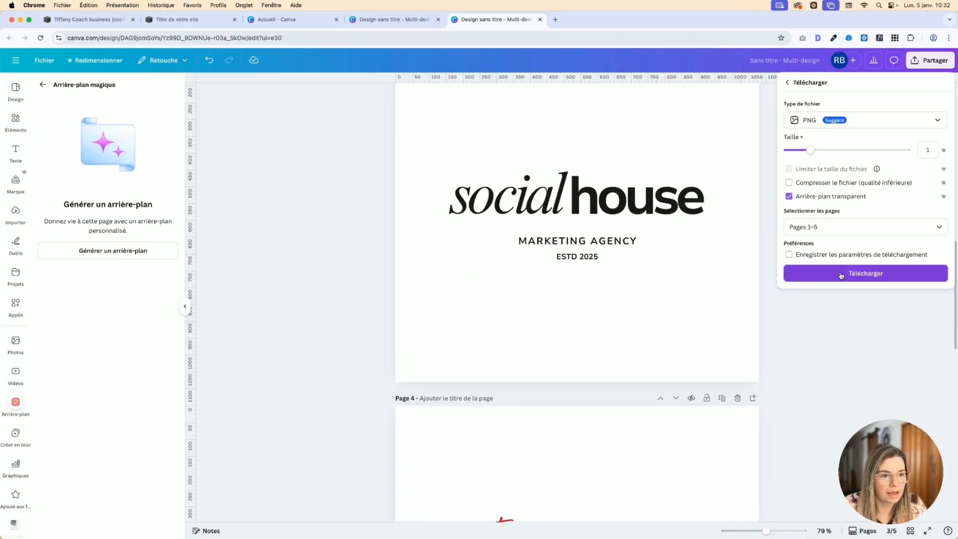
left_click(840, 274)
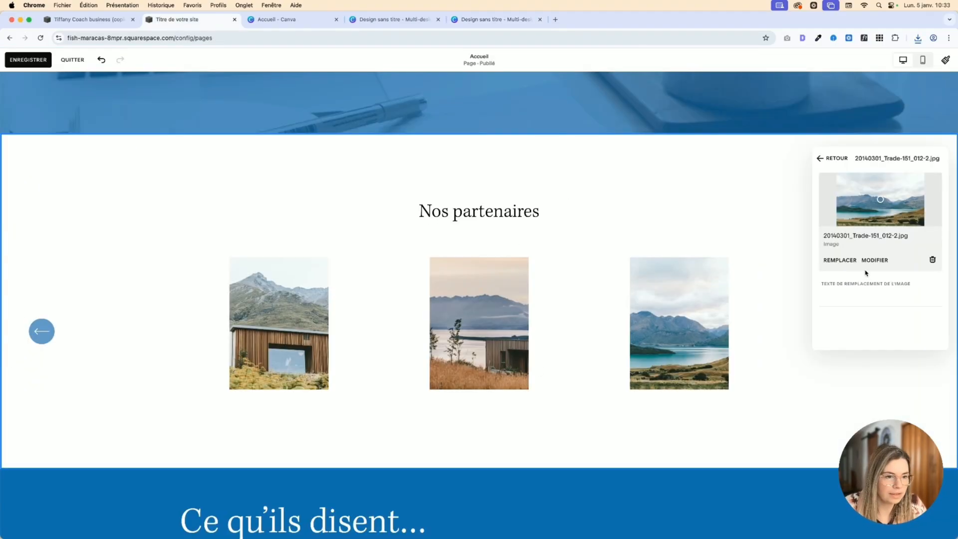
- Back in Squarespace, replace the four carousel images with the logo files 5.png, 4.png, 3.png and 2.png
left_click(843, 263)
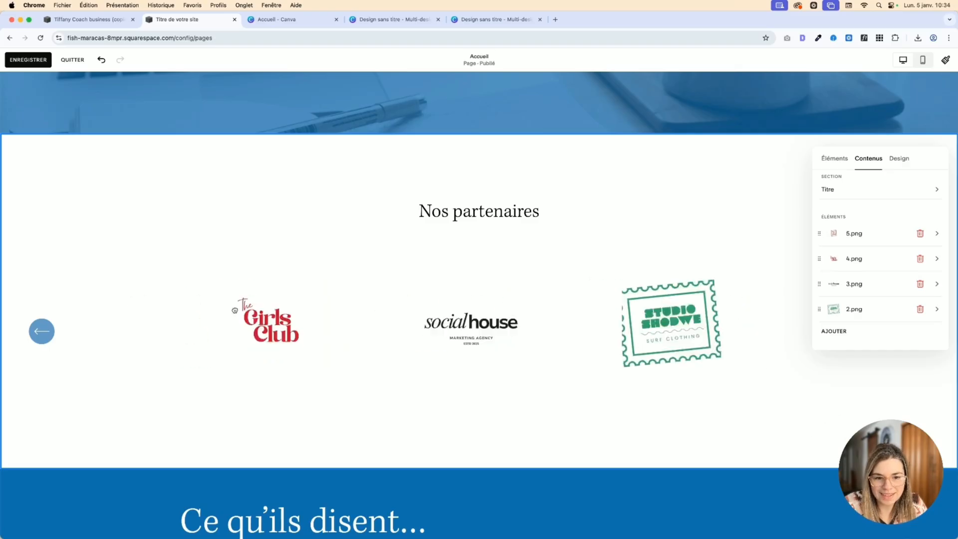
left_click(545, 311)
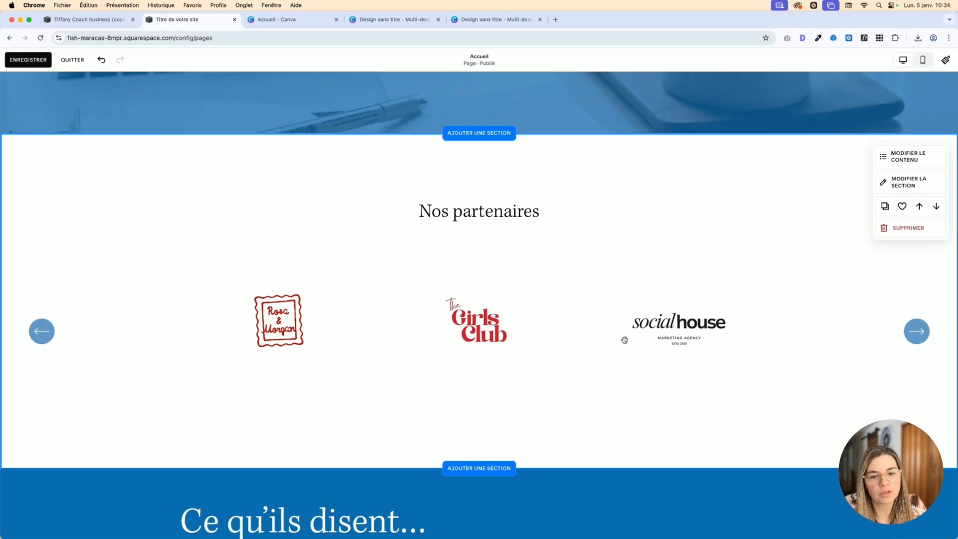
- Try several color themes on the "Nos partenaires" section and apply VIF 1
left_click(901, 181)
left_click(919, 178)
left_click(854, 292)
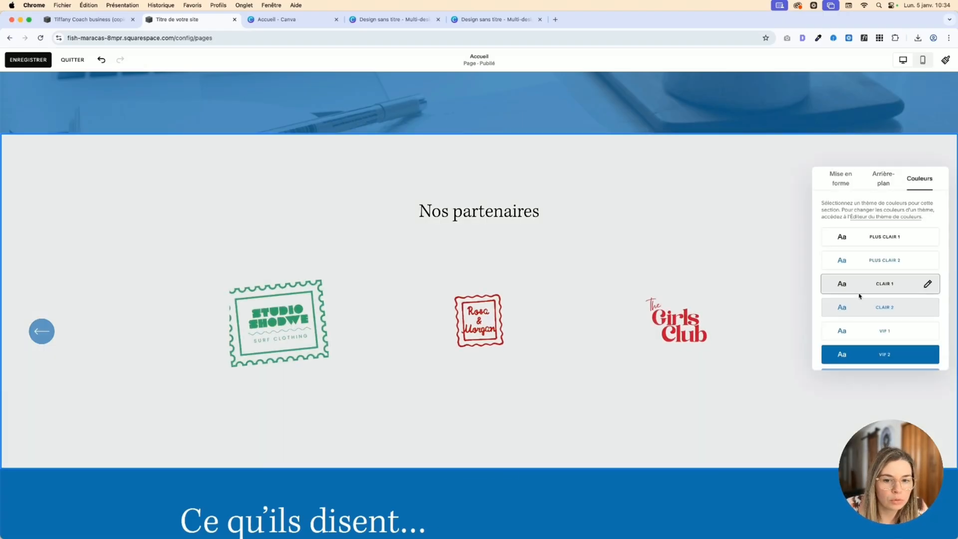
left_click(864, 313)
left_click(863, 331)
left_click(863, 354)
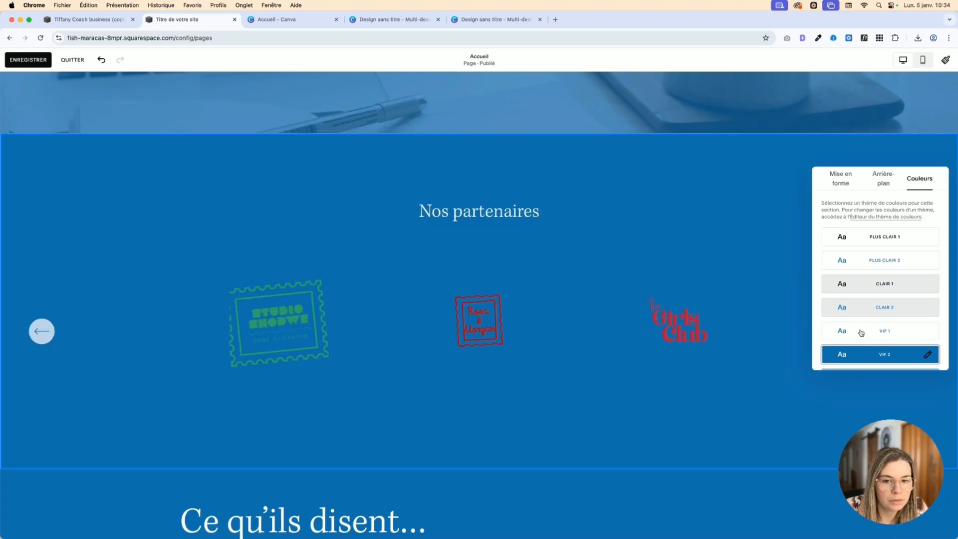
scroll(798, 280, "down", 2)
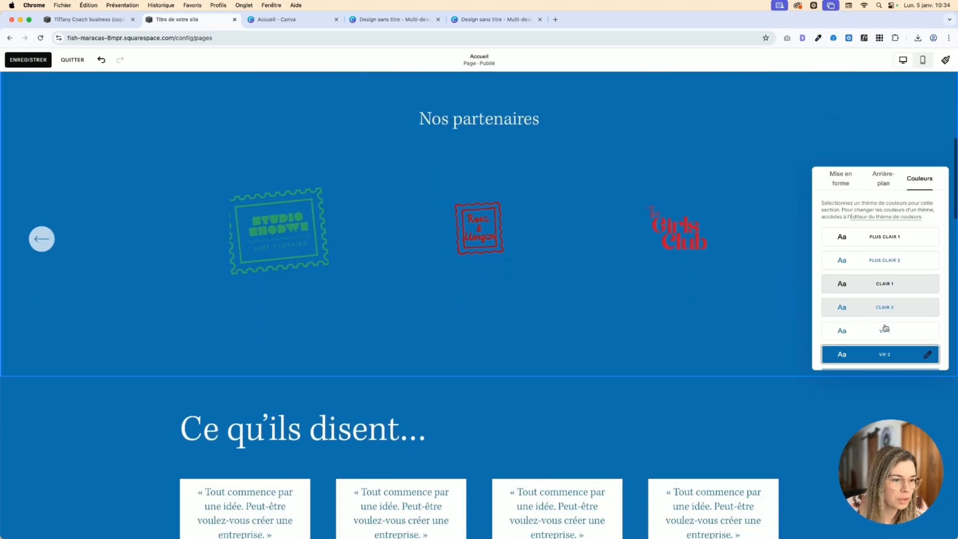
left_click(885, 329)
scroll(623, 239, "up", 2)
- Set the partners carousel's vertical inner margins to 1vmax for Haut and 0vmax for Bas, and advance through its logos
left_click(693, 221)
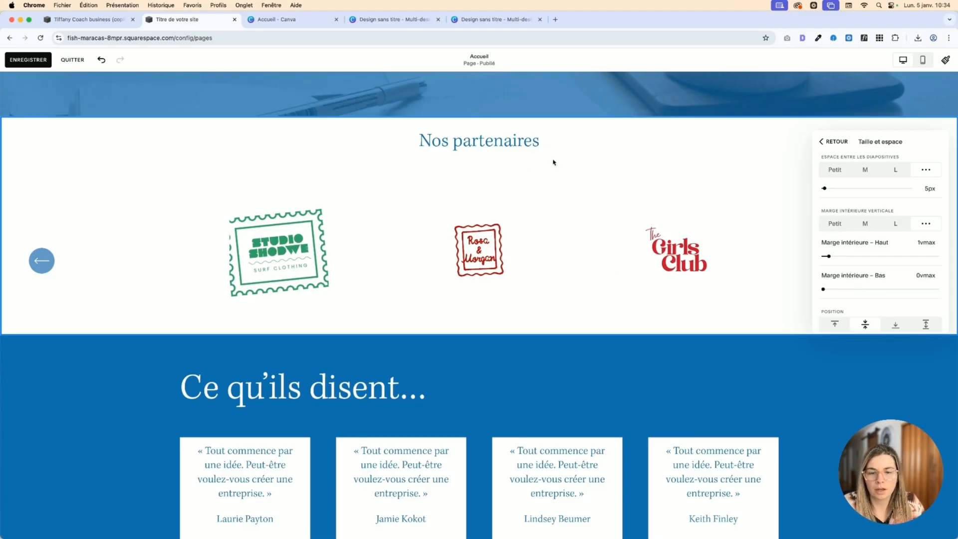
left_click(616, 180)
scroll(649, 240, "up", 6)
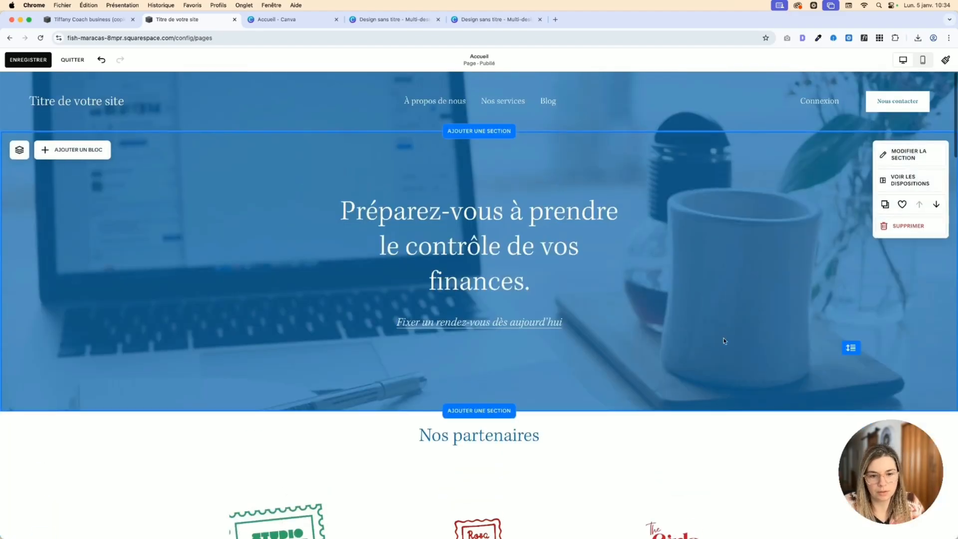
scroll(728, 339, "down", 3)
left_click(915, 388)
left_click(915, 388)
left_click(915, 388)
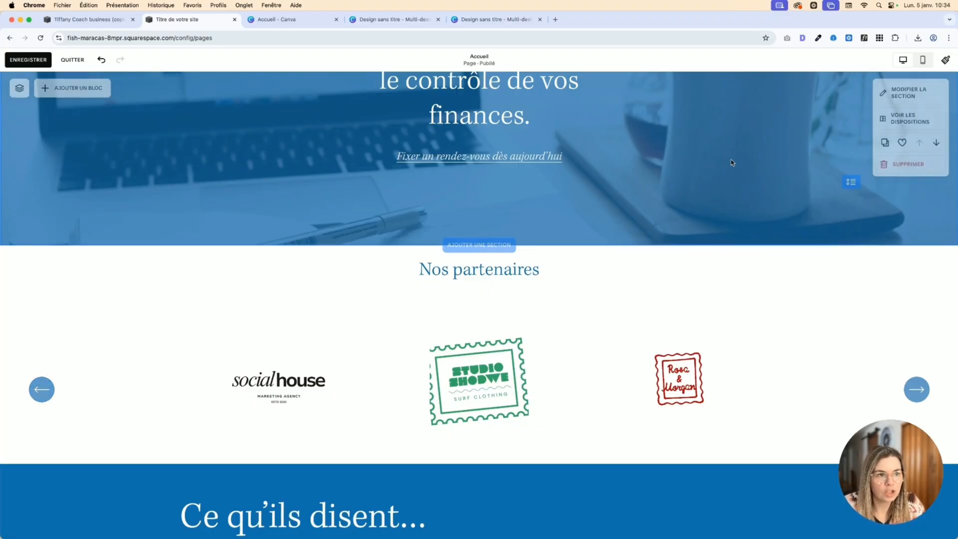
- Open the site's VIF 1 color theme for editing and narrow its settings to the partners carousel elements
left_click(945, 61)
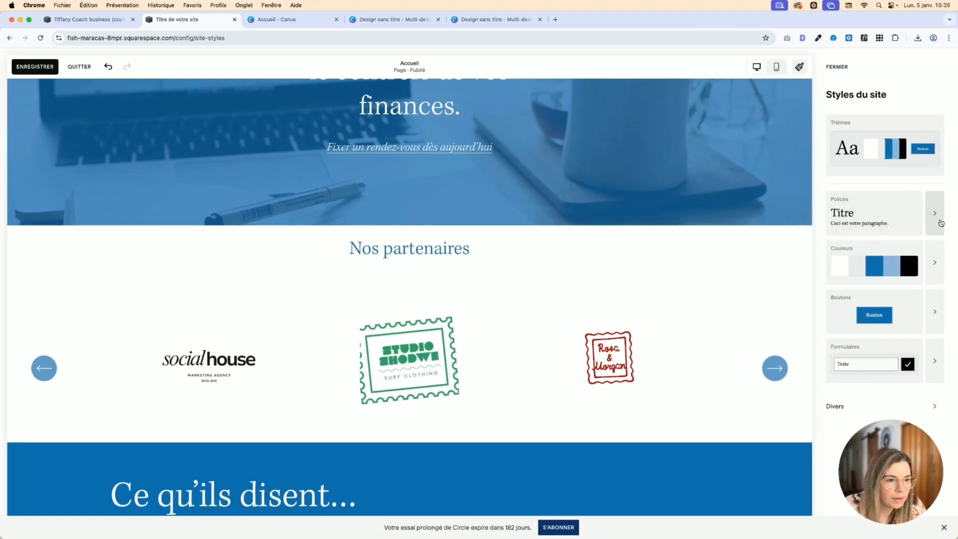
left_click(934, 262)
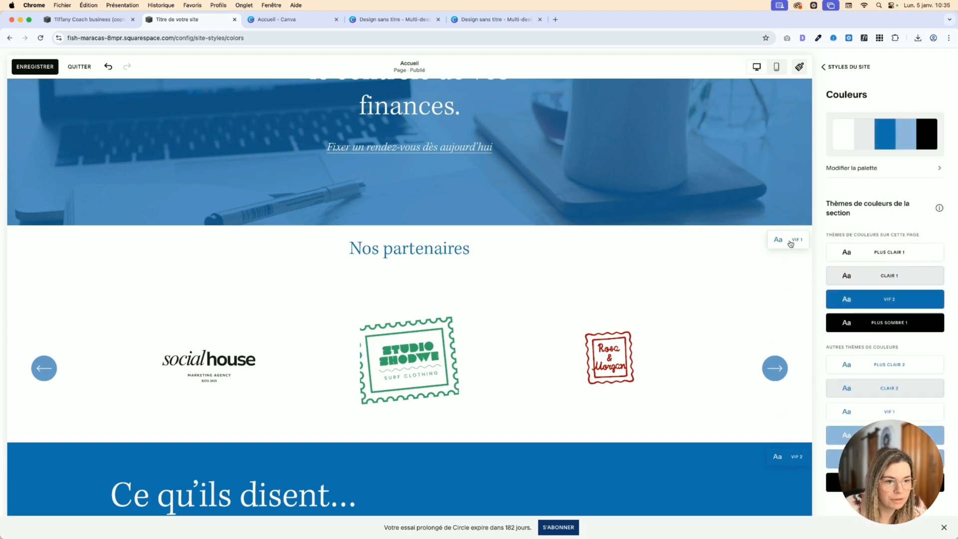
left_click(932, 413)
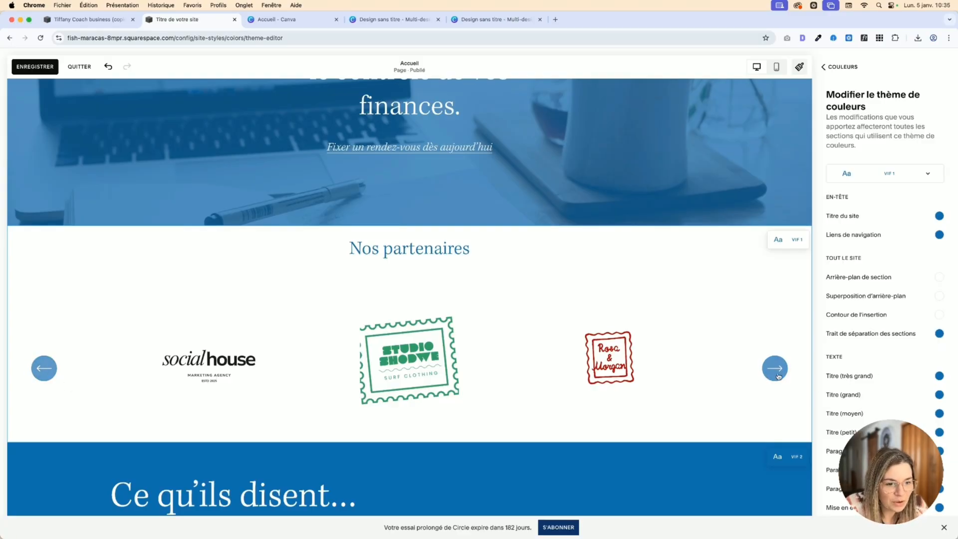
scroll(946, 404, "down", 1)
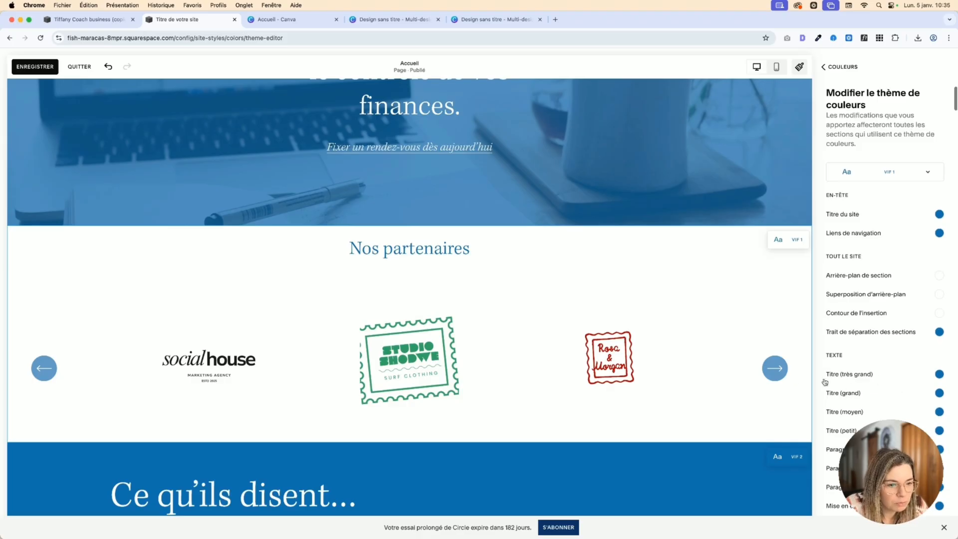
scroll(898, 384, "down", 3)
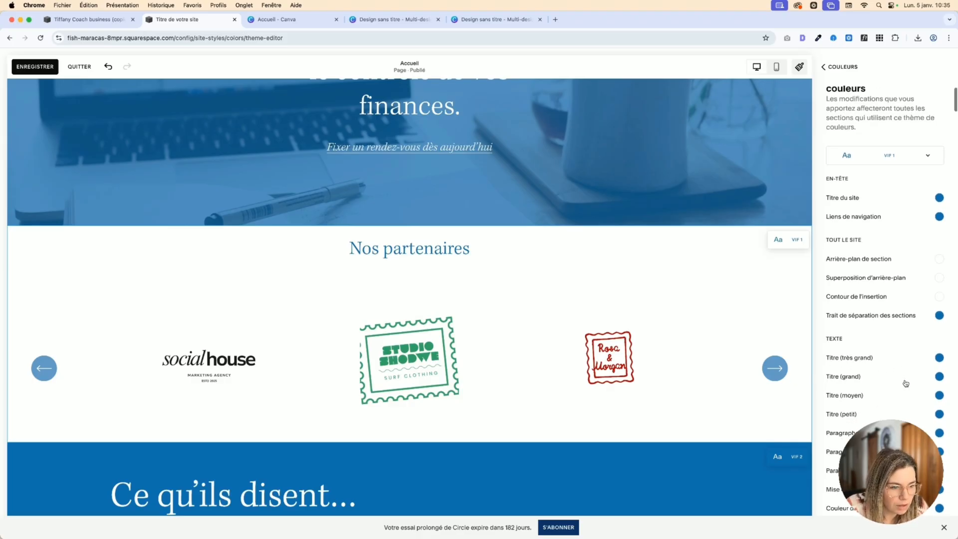
left_click(775, 369)
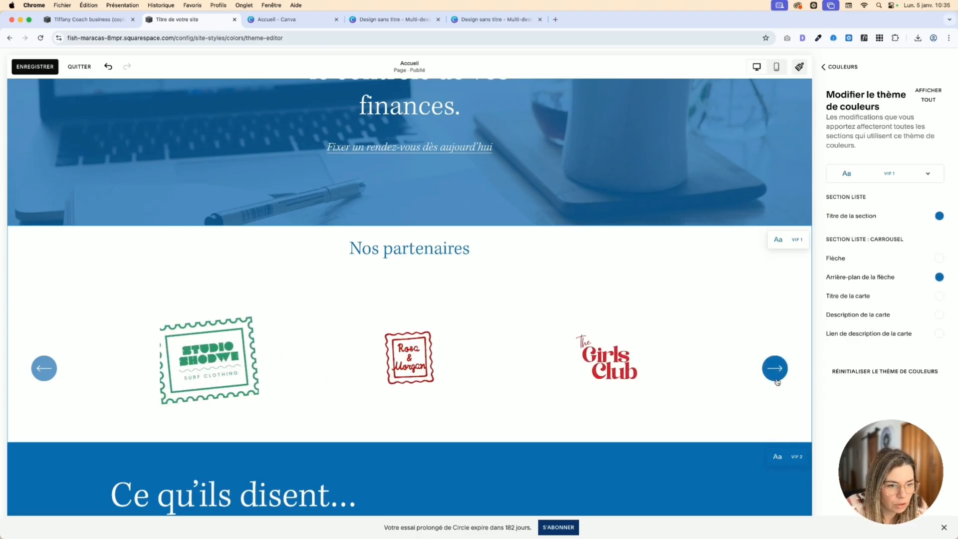
- In the VIF 1 theme, set the carousel arrows to black and make their background fully transparent
left_click(940, 262)
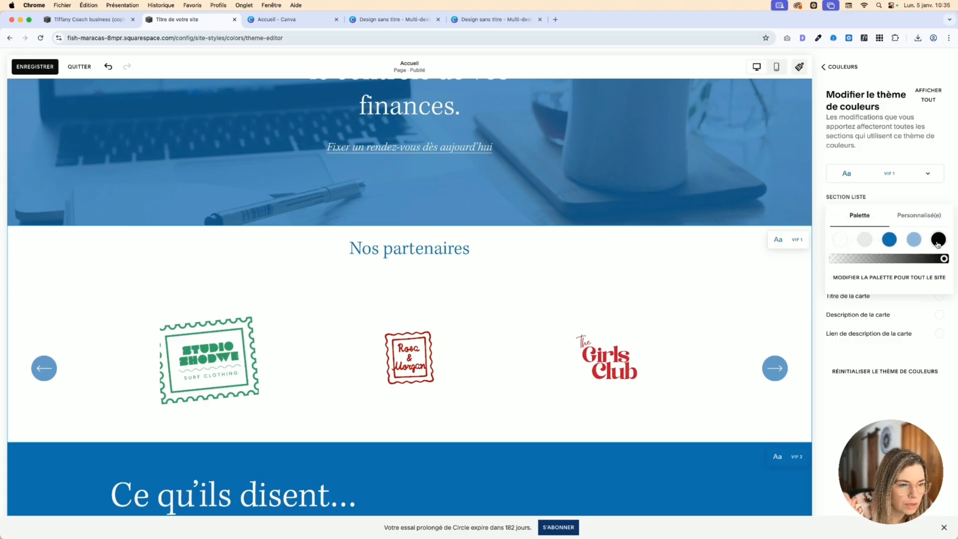
left_click(937, 239)
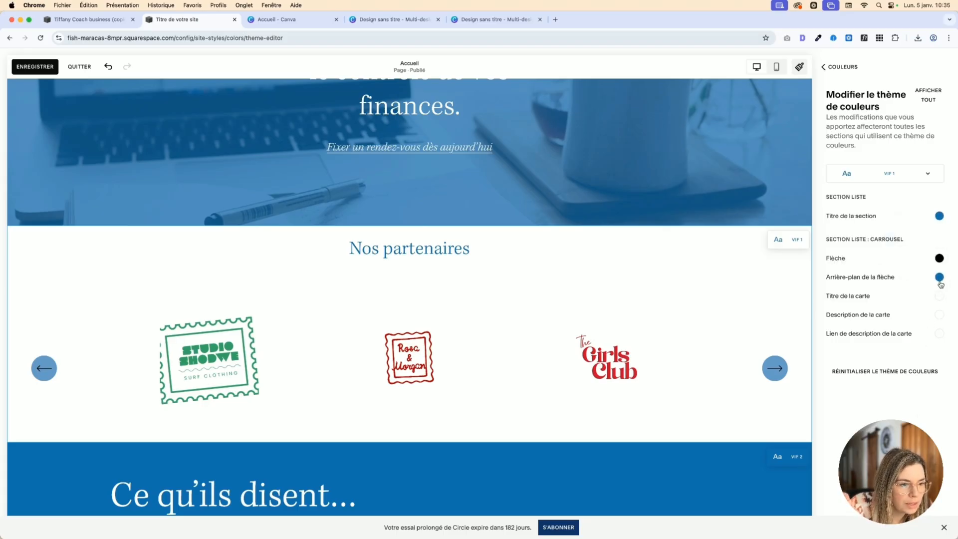
left_click(940, 278)
left_click_drag(946, 277, 817, 281)
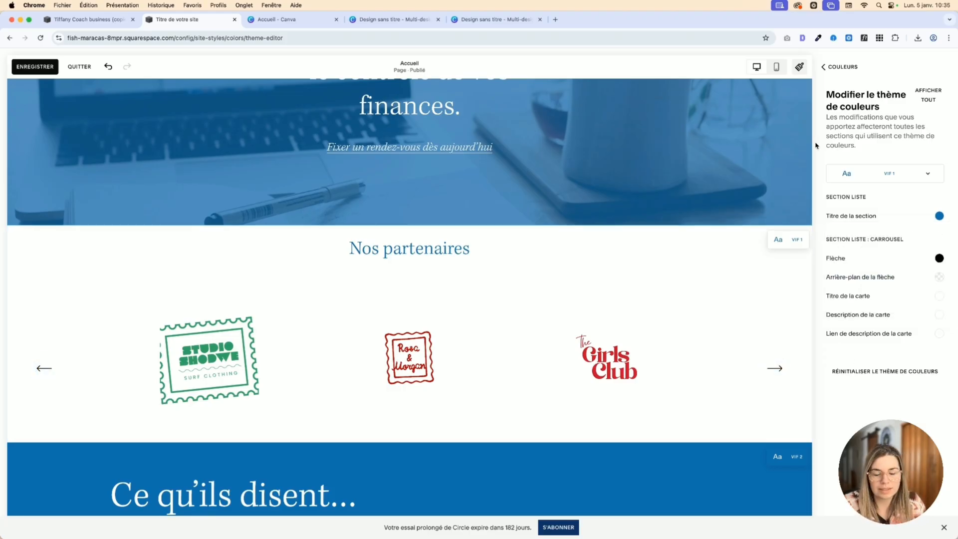
left_click(776, 370)
left_click(777, 370)
left_click(777, 370)
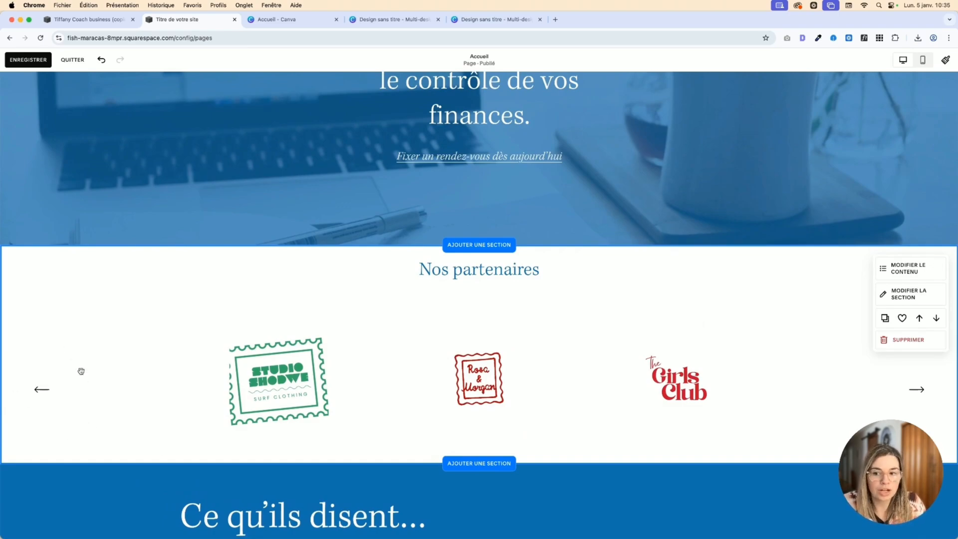
- Save the Accueil page and browse the partners carousel forward and backward to check its logos
left_click(30, 60)
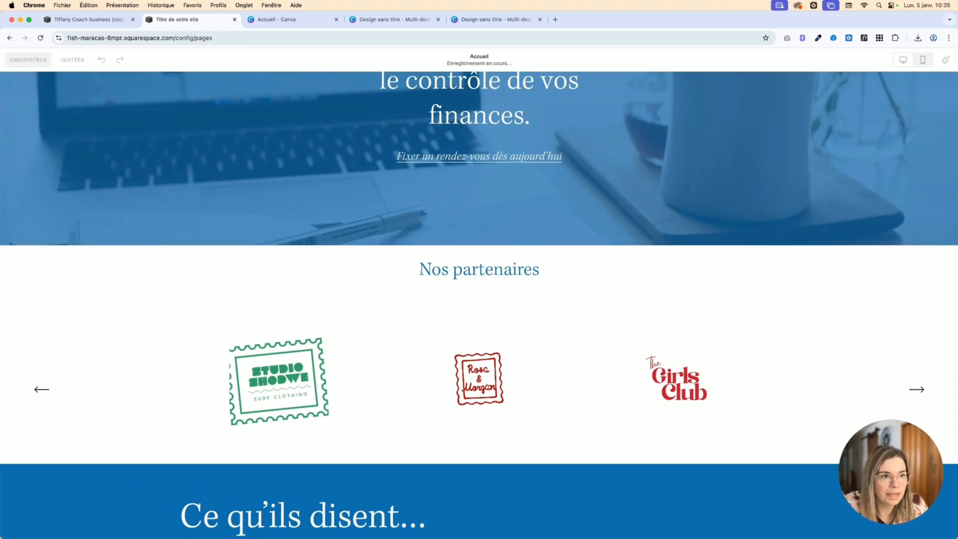
scroll(499, 300, "down", 3)
scroll(507, 205, "up", 3)
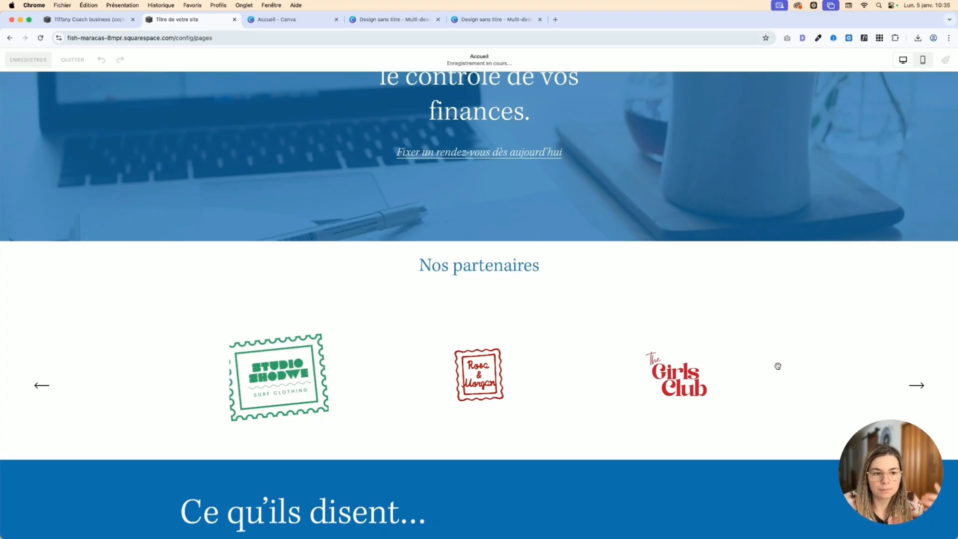
left_click(918, 386)
left_click(920, 387)
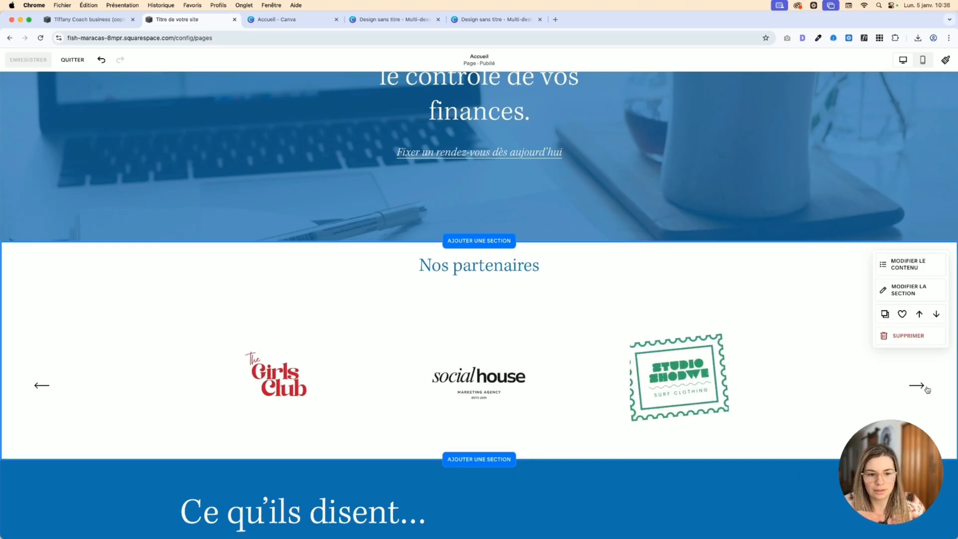
left_click(33, 387)
left_click(33, 387)
left_click(33, 387)
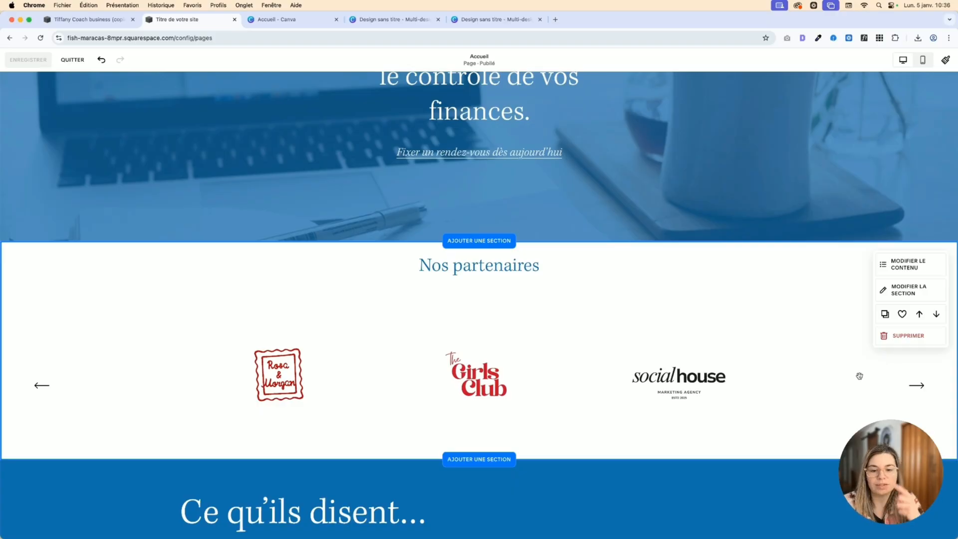
- Review the Temoignage page in Squarespace and open it for editing
key("super+4")
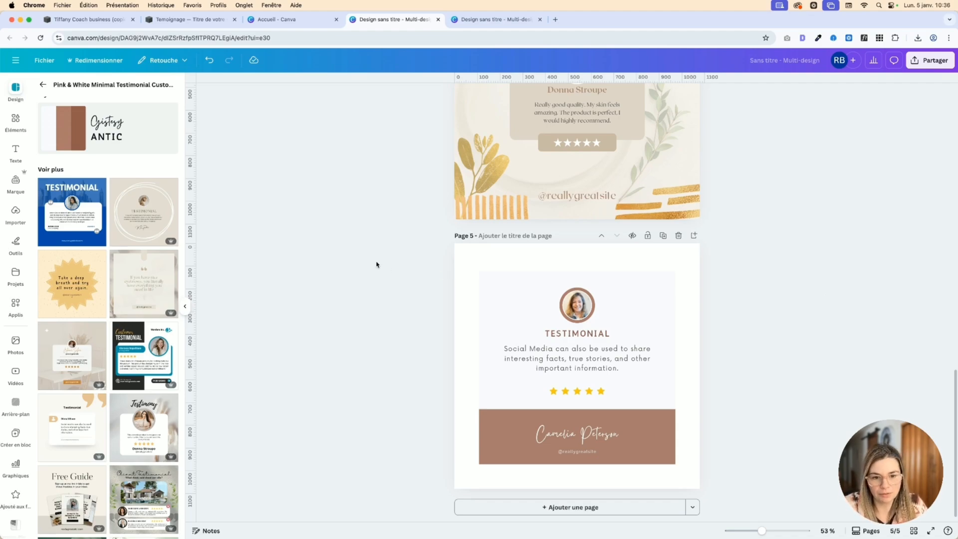
key("super+2")
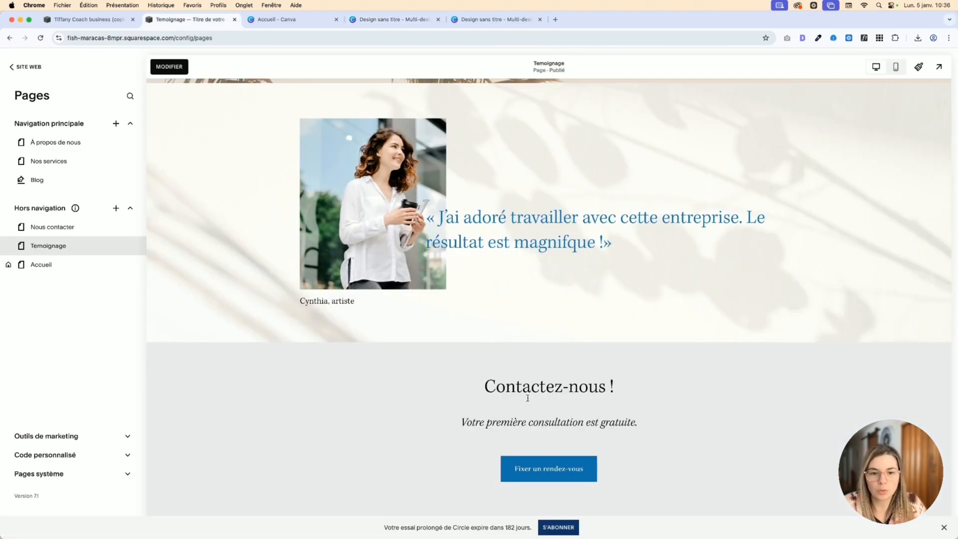
scroll(519, 362, "up", 5)
scroll(518, 362, "down", 3)
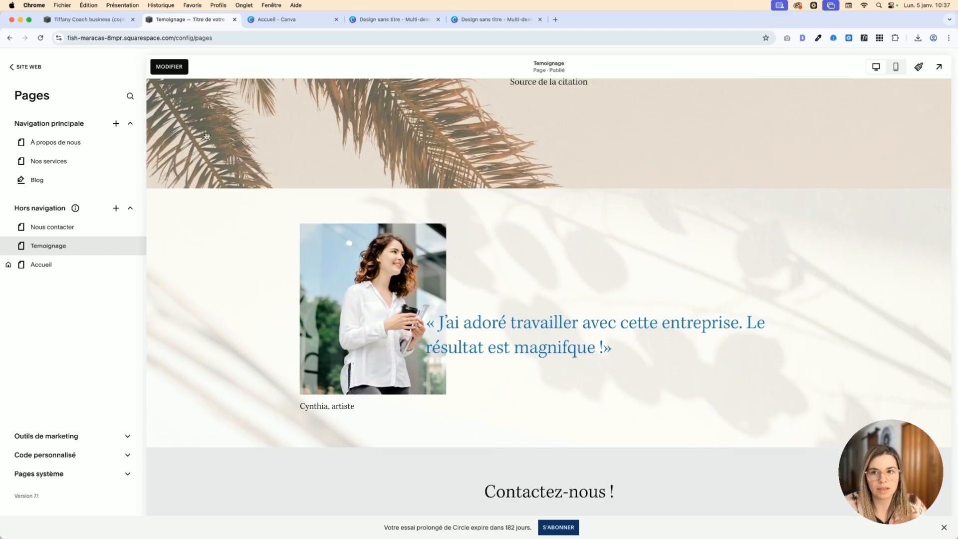
left_click(169, 67)
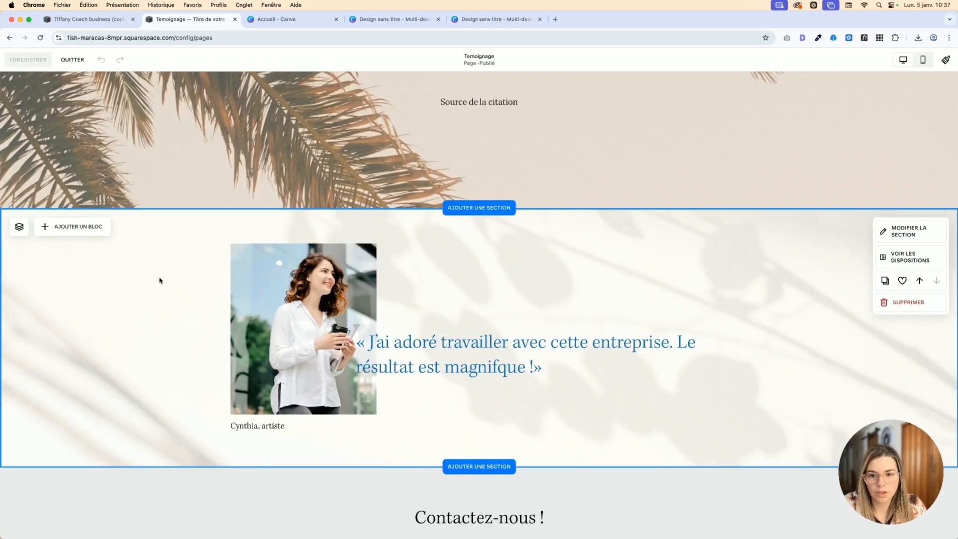
- Move the woman's photo and its caption slightly up and to the left within the testimonial section
left_click_drag(316, 301, 296, 286)
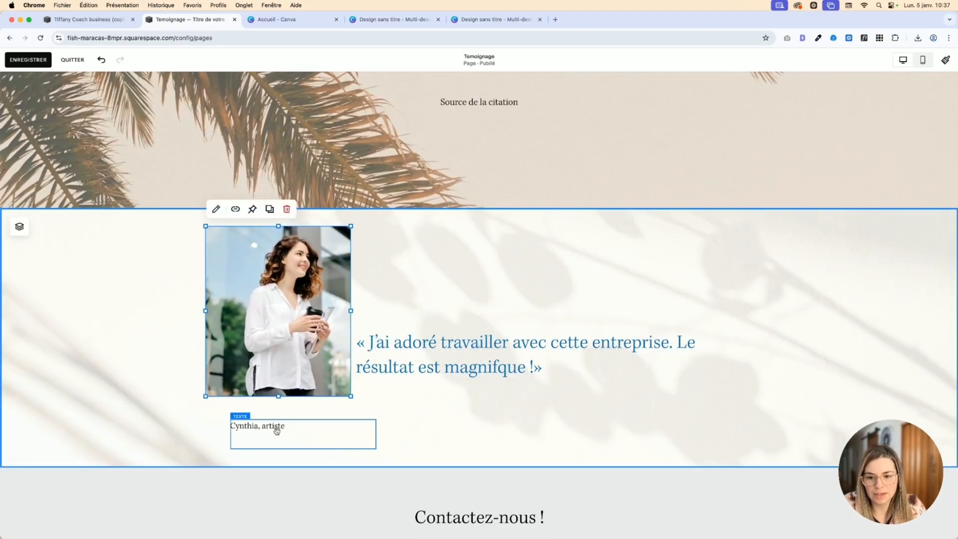
left_click_drag(277, 431, 252, 413)
left_click(456, 441)
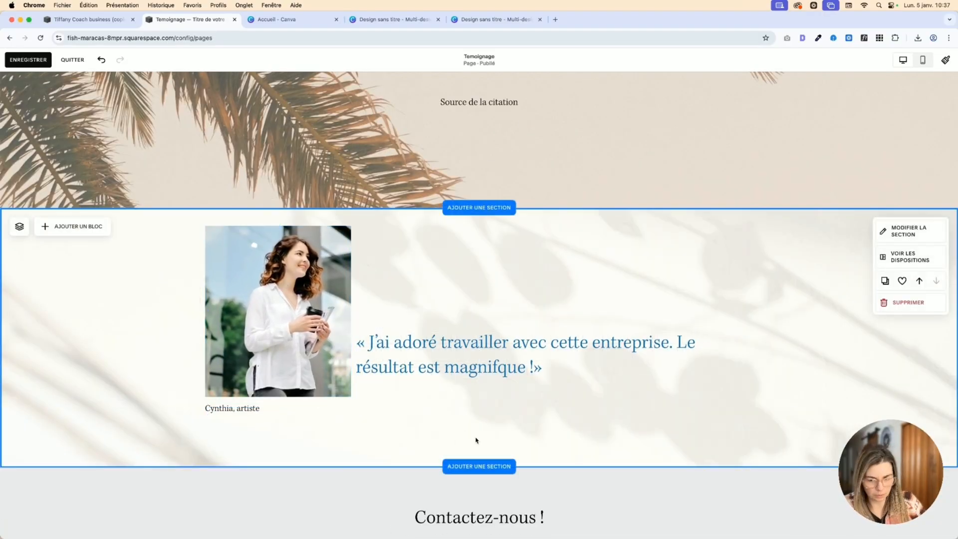
- Raise the quote text beside the photo and shorten the testimonial section to fit its content
left_click_drag(460, 358, 459, 322)
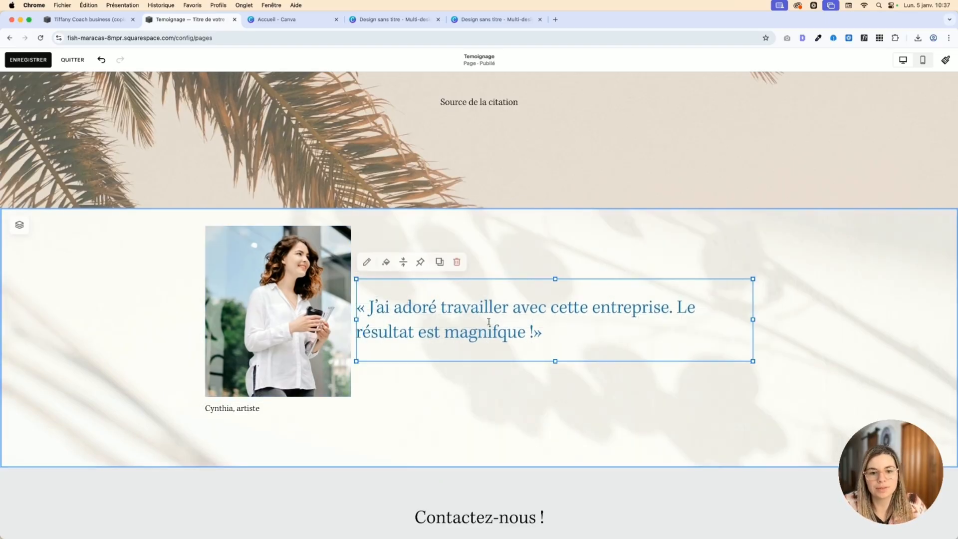
double_click(519, 311)
triple_click(519, 311)
left_click(529, 419)
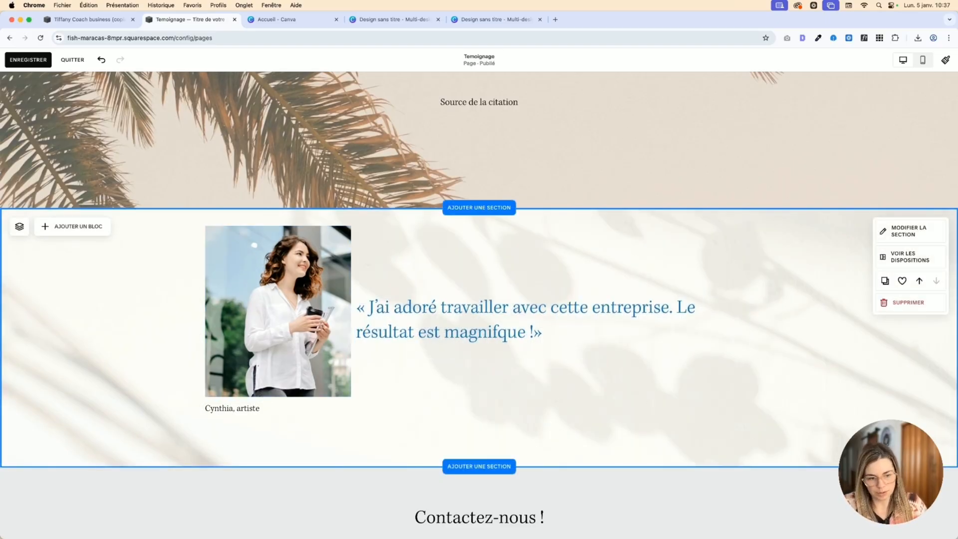
left_click_drag(851, 459, 851, 425)
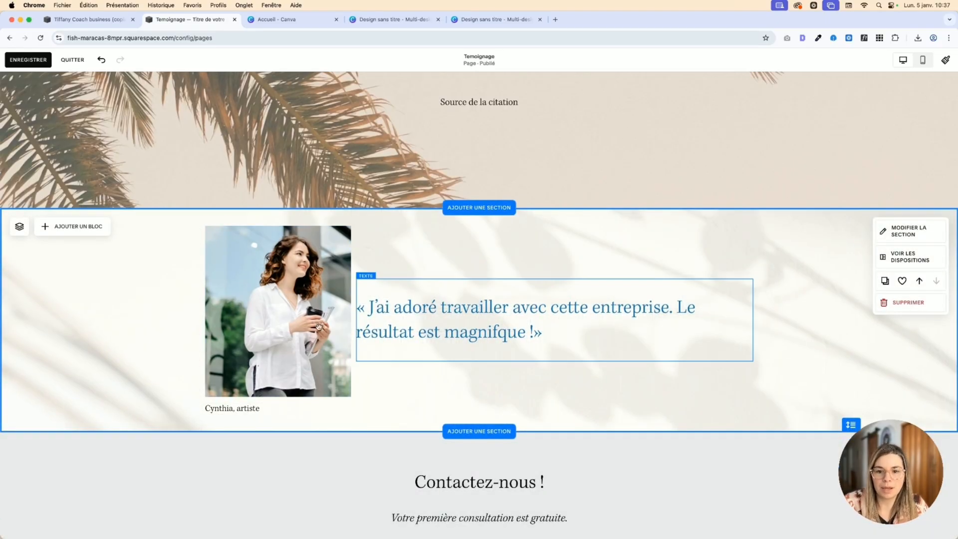
mouse_move(427, 314)
left_mouse_down()
mouse_move(238, 399)
mouse_move(442, 319)
mouse_move(424, 316)
left_mouse_up()
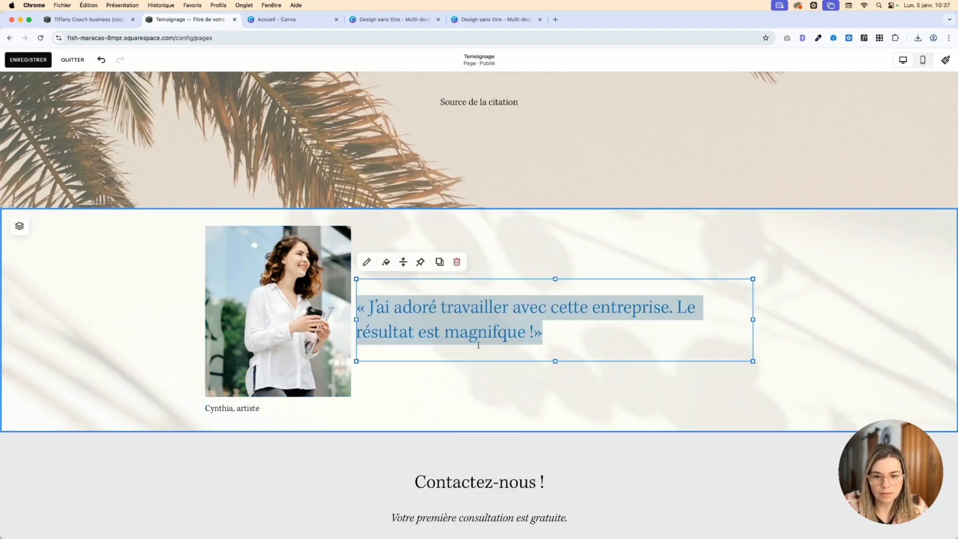
left_click(483, 409)
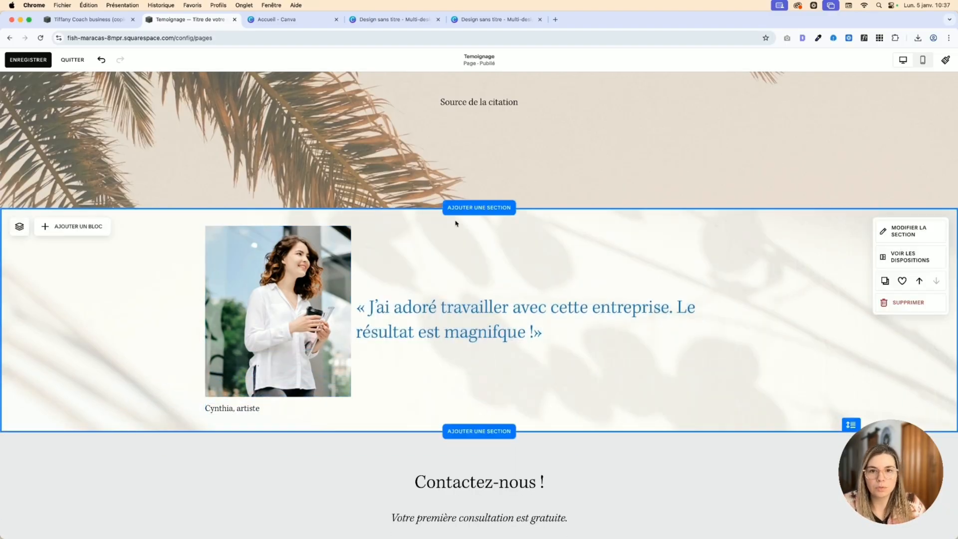
- Switch to the Canva testimonial design and download only page 5 as a PNG with a transparent background
left_click(495, 22)
left_click(406, 23)
left_click_drag(396, 239, 697, 459)
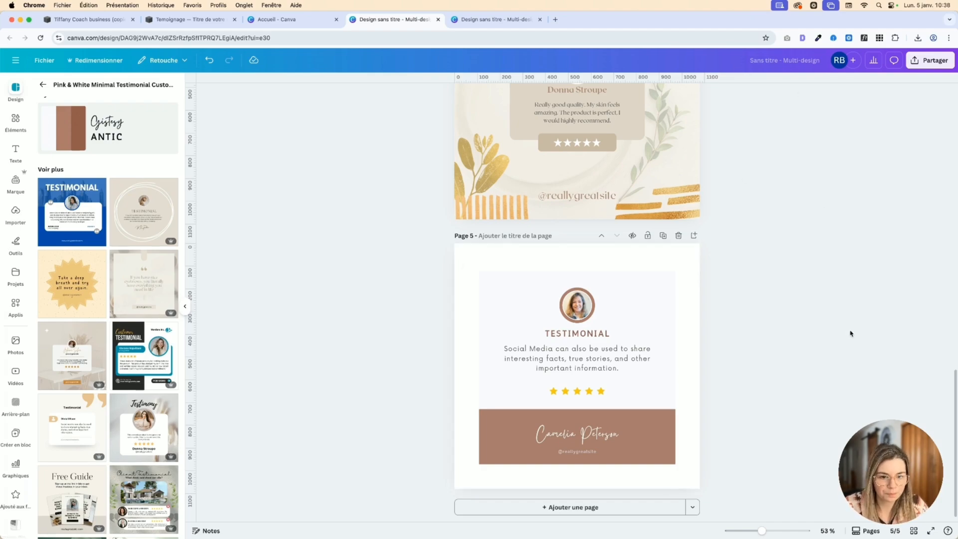
left_click(930, 59)
left_click(804, 237)
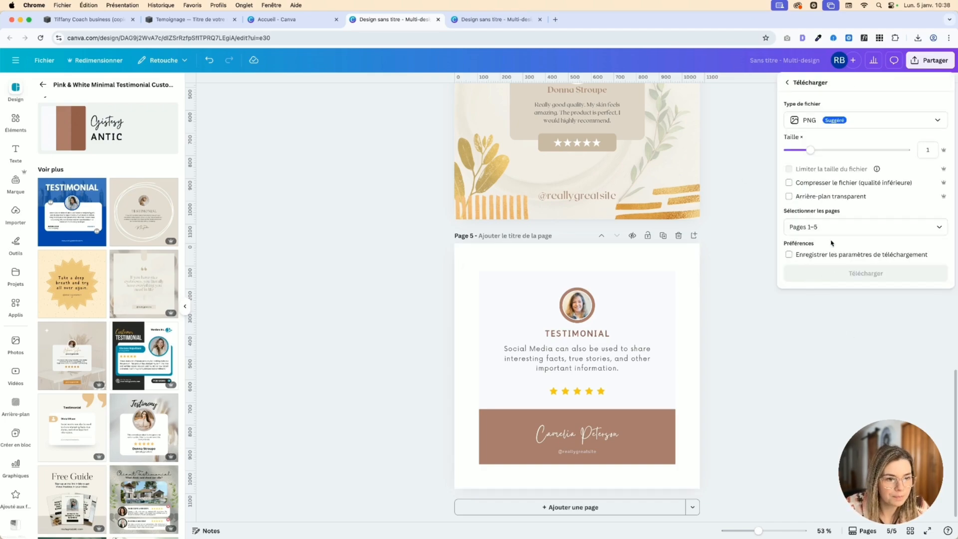
left_click(830, 227)
left_click(828, 266)
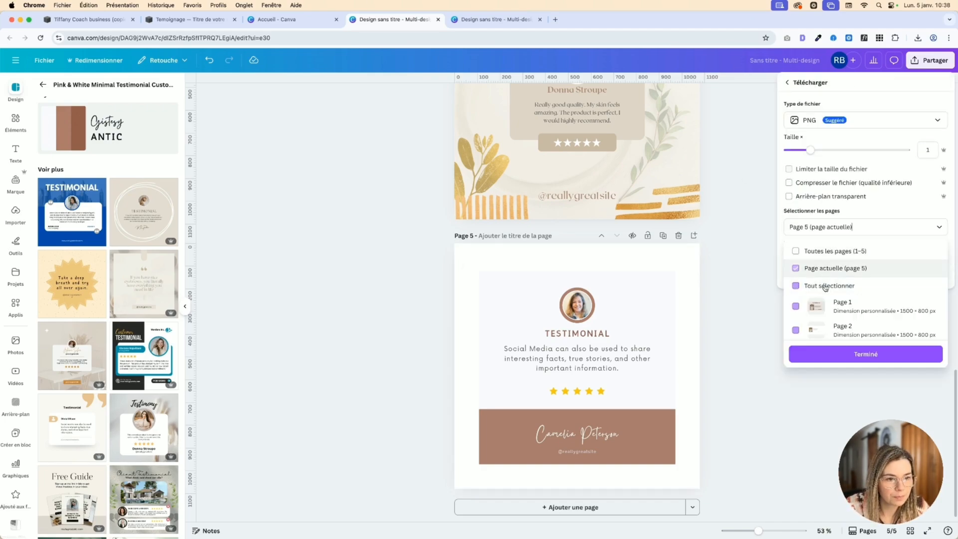
left_click(810, 197)
left_click(837, 276)
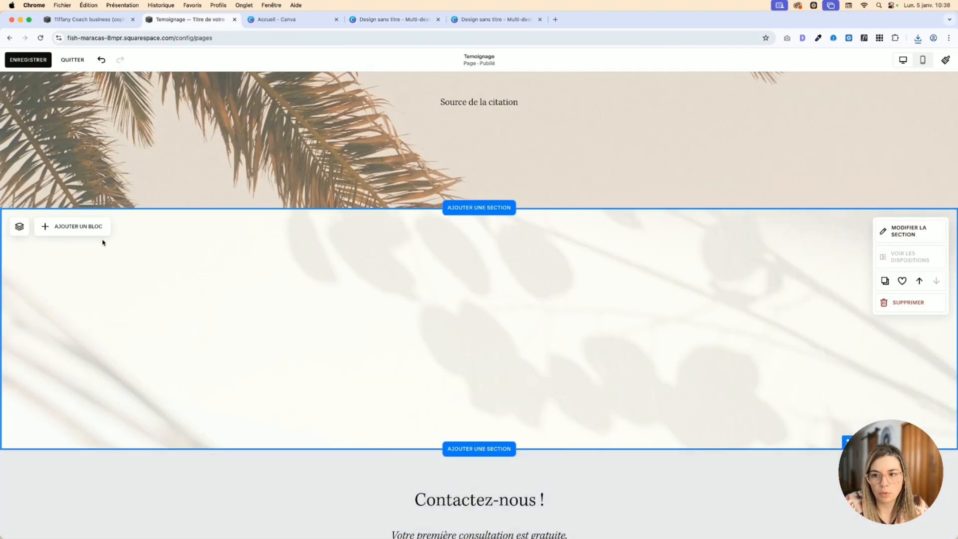
- Back in Squarespace, add an image block to the empty testimonial section and upload the downloaded testimonial PNG
left_click(90, 229)
left_click(121, 282)
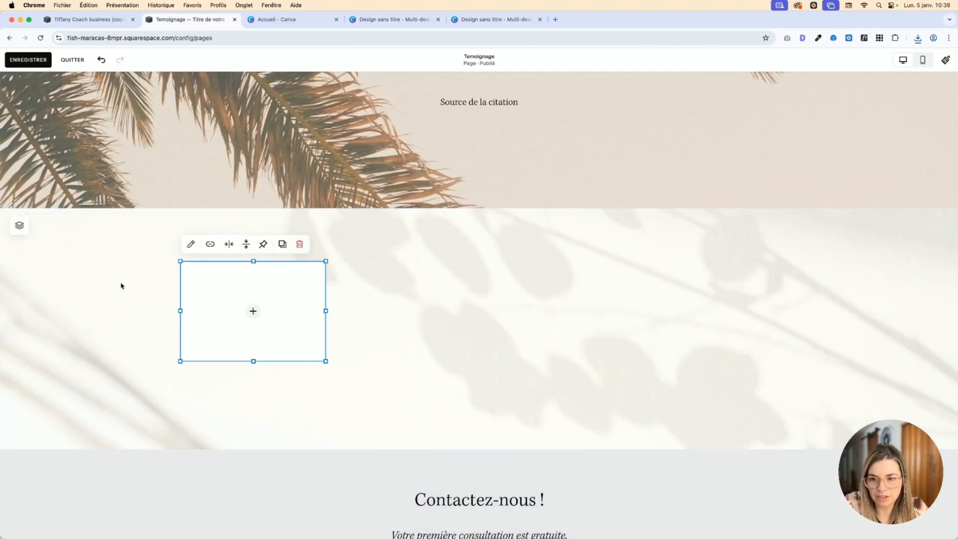
left_click(253, 310)
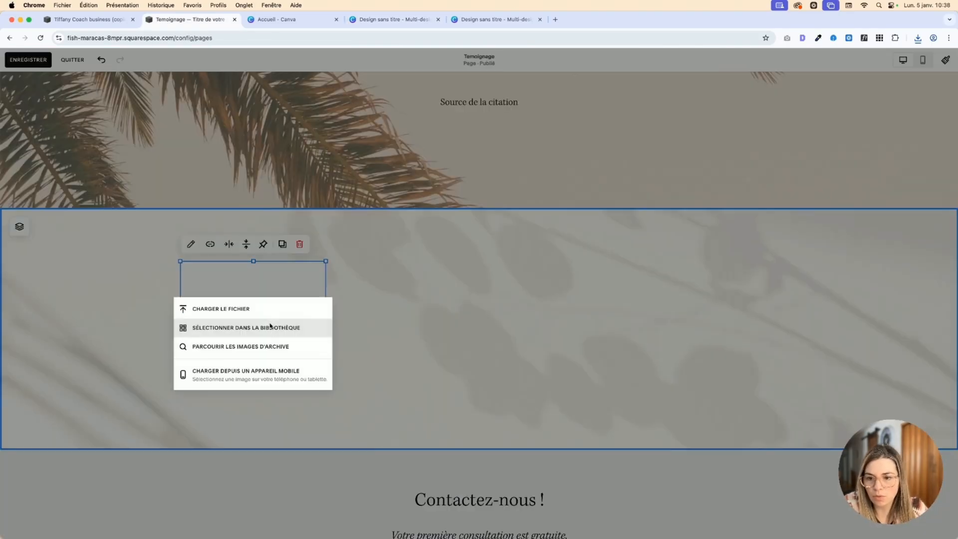
left_click(238, 311)
double_click(311, 224)
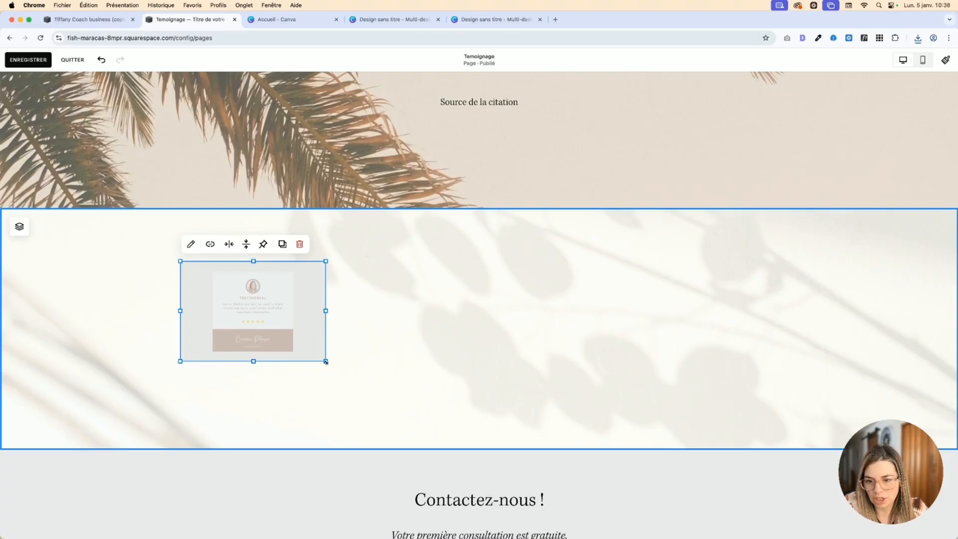
- Enlarge the testimonial image and position it in the left half of the section
left_click_drag(326, 362, 344, 334)
left_click_drag(452, 399, 475, 432)
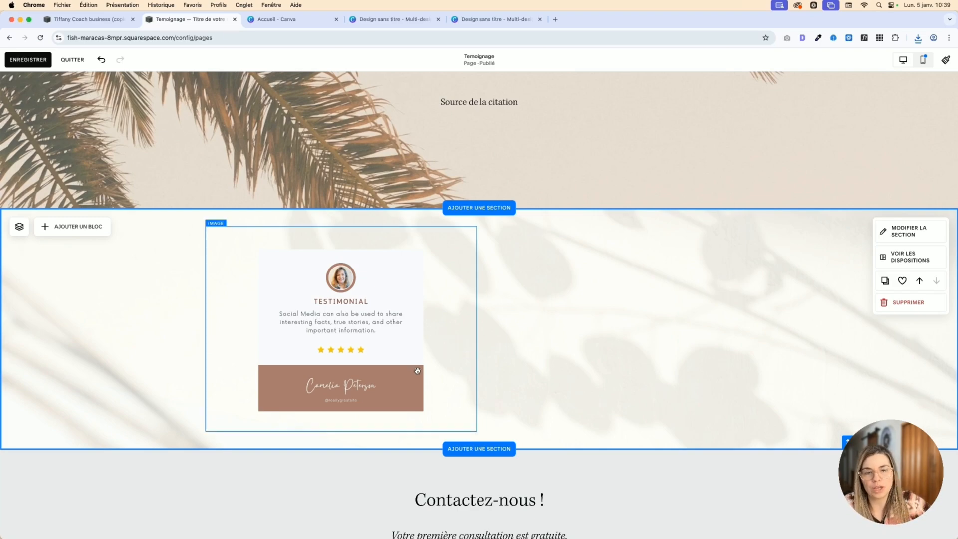
left_click_drag(394, 371, 264, 327)
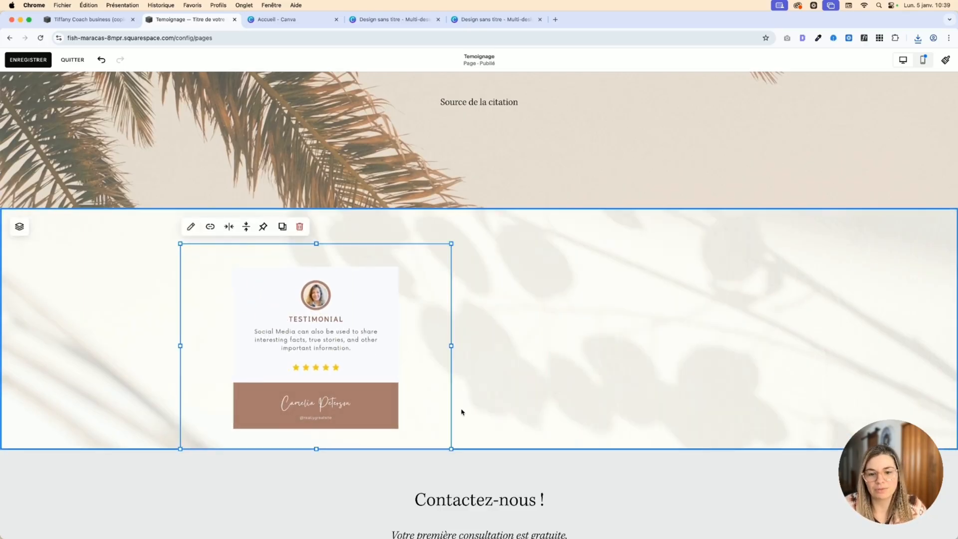
left_click_drag(448, 450, 475, 433)
left_click(526, 410)
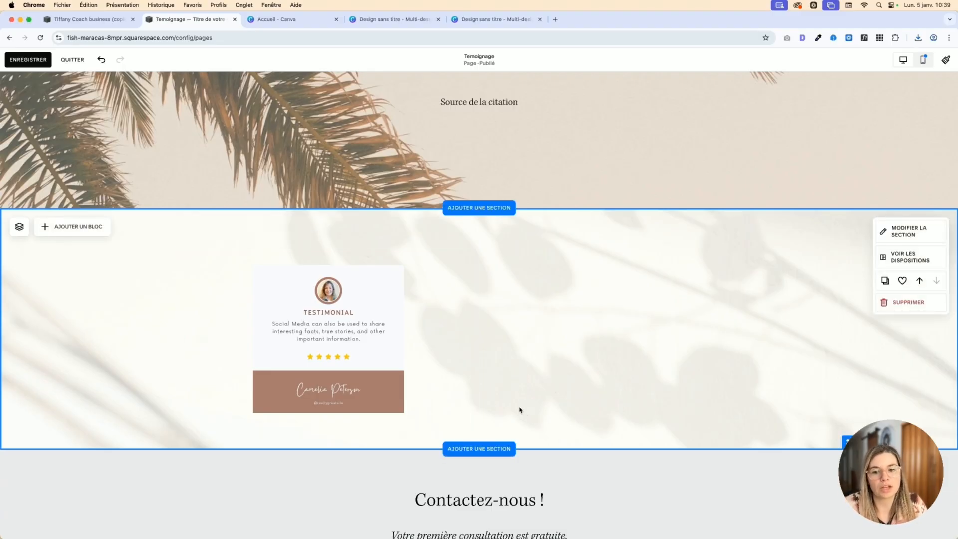
- Increase the height of the testimonial section and enlarge the testimonial image block downward to fill it
scroll(572, 299, "up", 1)
left_click(271, 315)
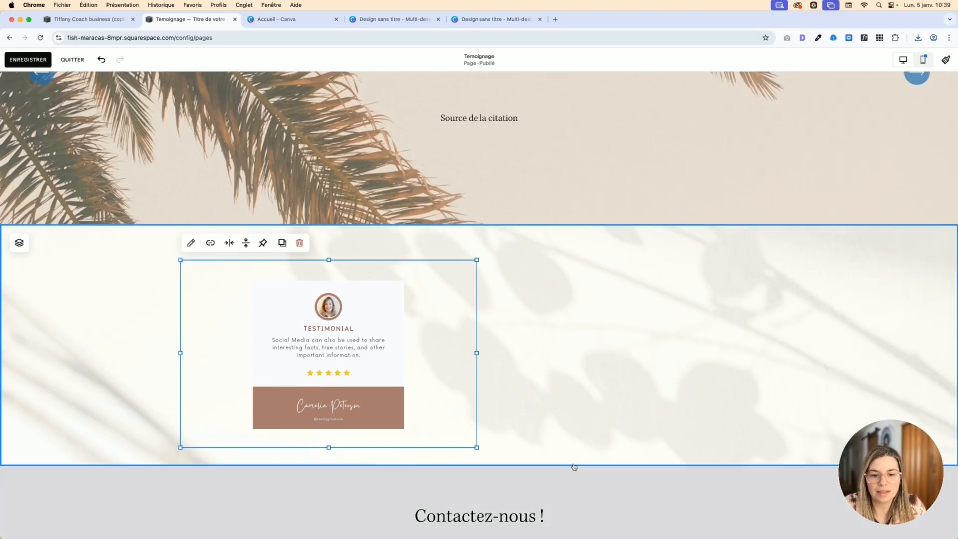
left_click(828, 428)
left_click_drag(811, 465, 811, 478)
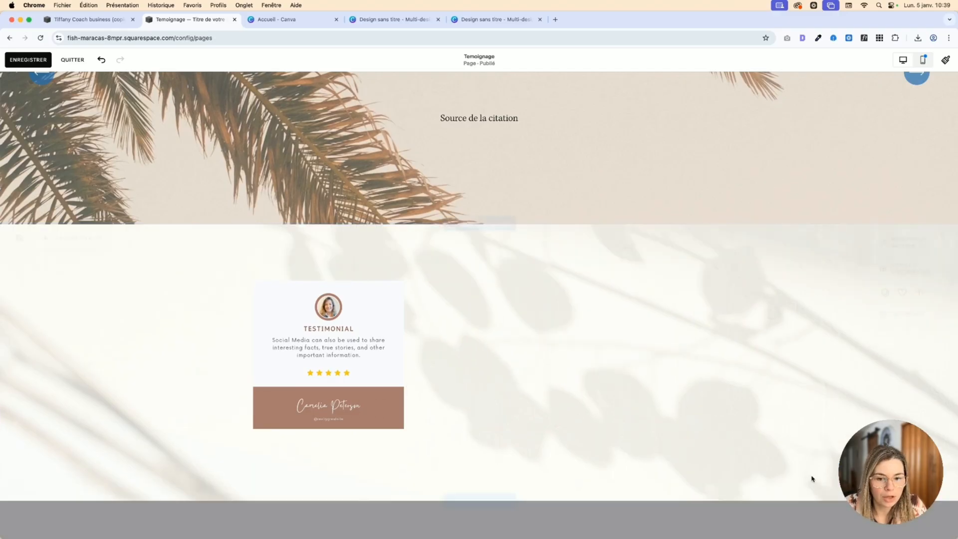
left_click(459, 421)
left_click_drag(478, 447, 483, 484)
left_click(543, 434)
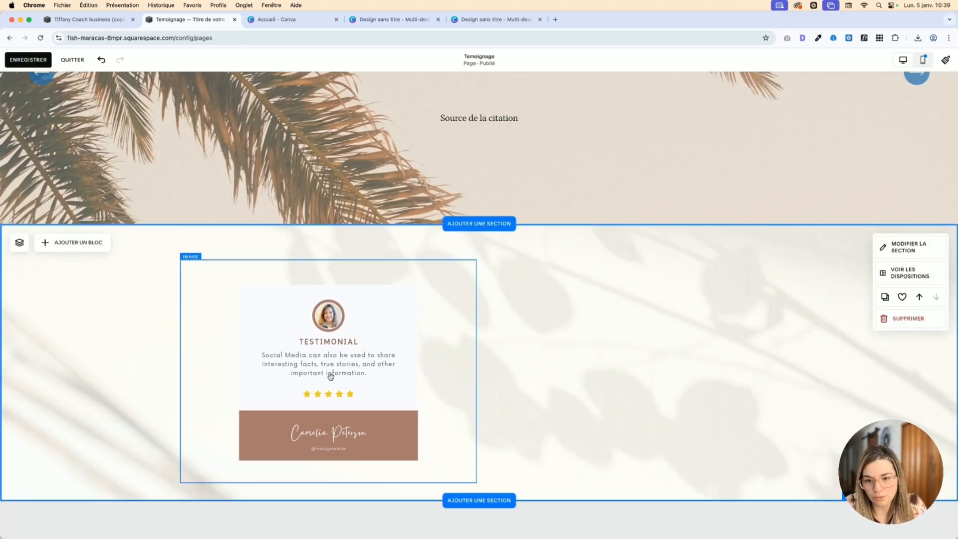
- Duplicate the testimonial image, place the copy to its right and resize both to matching widths with a gap between them
left_click(330, 377)
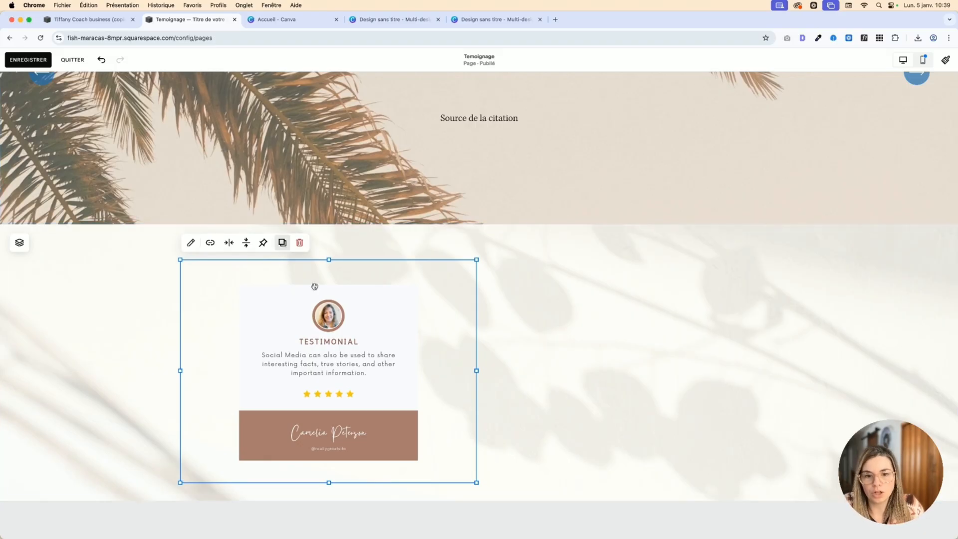
left_click_drag(314, 287, 575, 383)
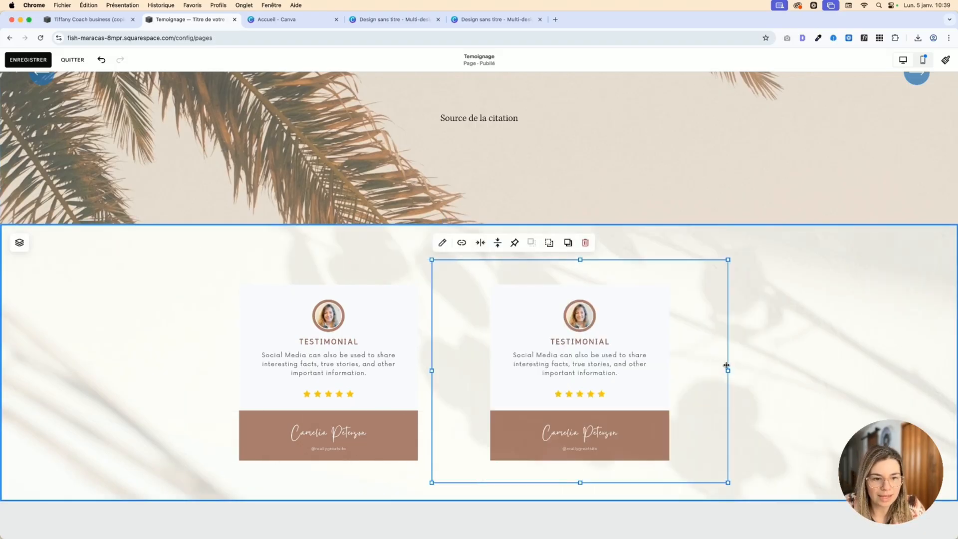
left_click_drag(726, 365, 602, 383)
left_click(427, 390)
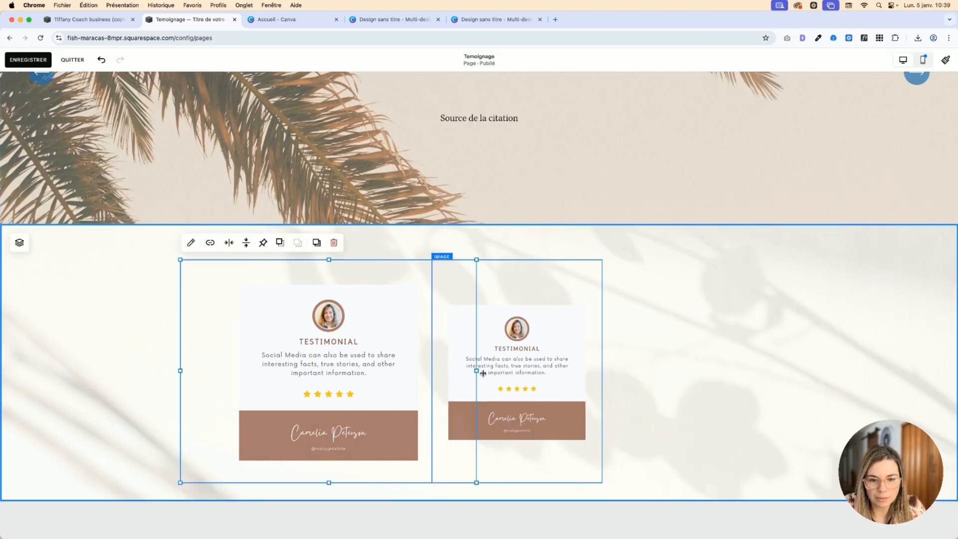
left_click_drag(478, 372, 360, 385)
left_click_drag(559, 348, 522, 344)
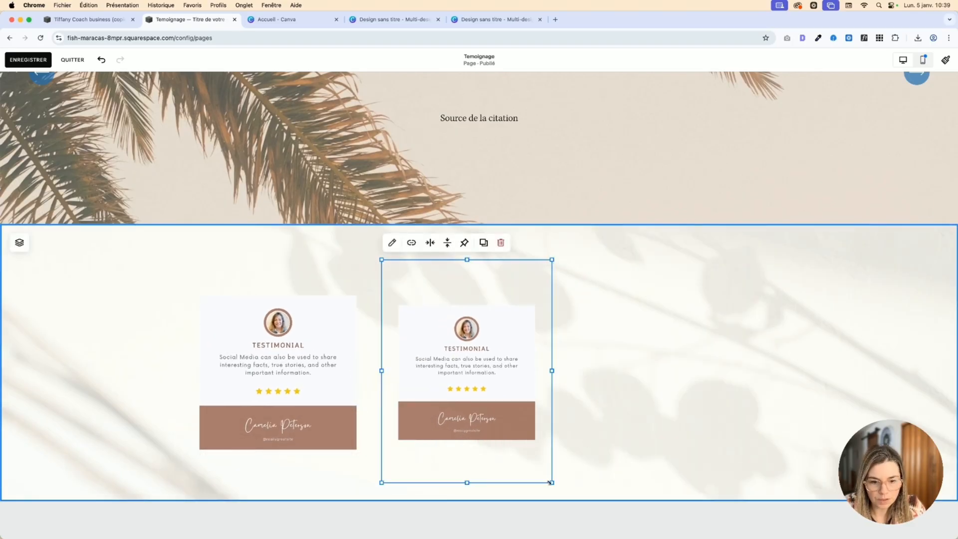
left_click_drag(550, 482, 569, 494)
left_click(676, 445)
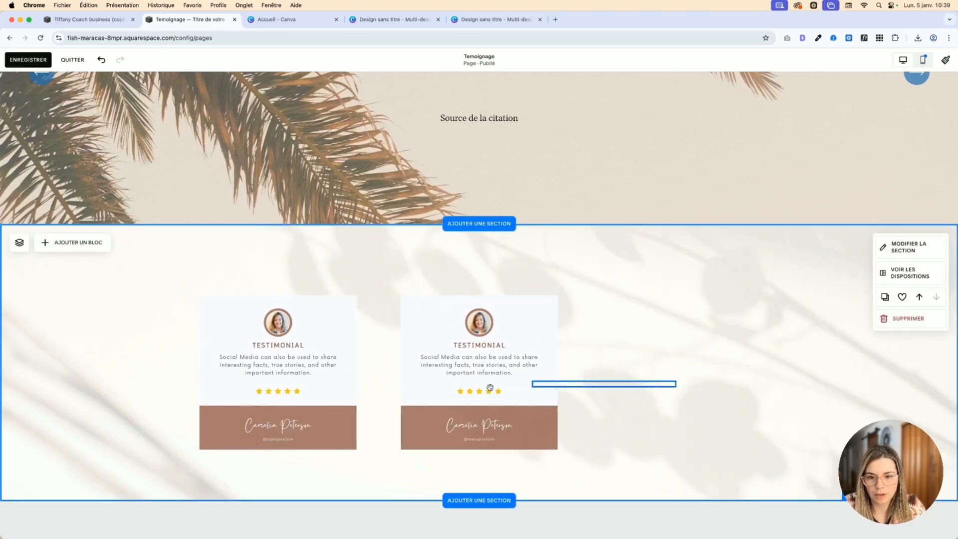
- Duplicate the second testimonial image and place the copy as an evenly spaced third card in the row
left_click(506, 393)
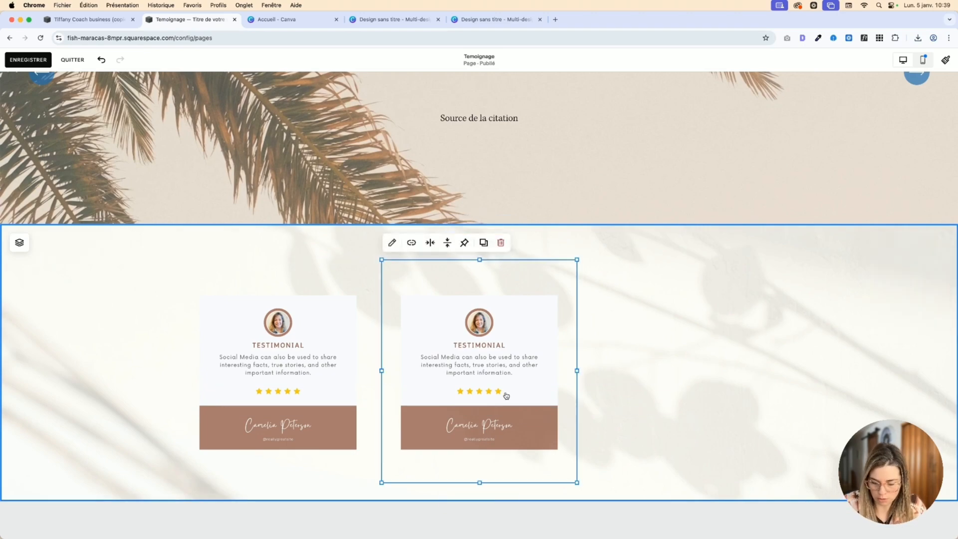
left_click_drag(507, 391, 445, 392)
key("super+d")
left_click_drag(558, 423, 746, 411)
left_click(817, 390)
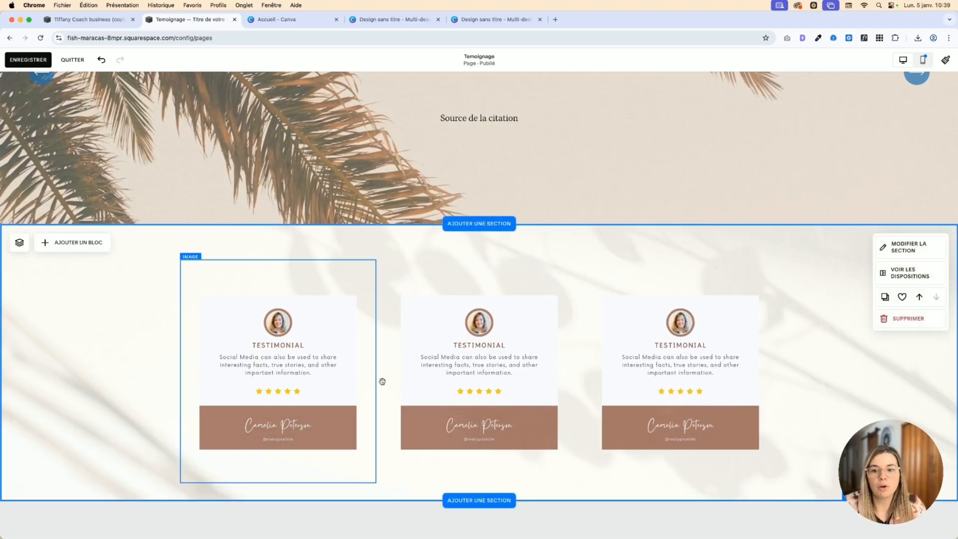
- In the mobile layout, resize the first two testimonial images and place them side by side at the start of the section
scroll(845, 397, "down", 2)
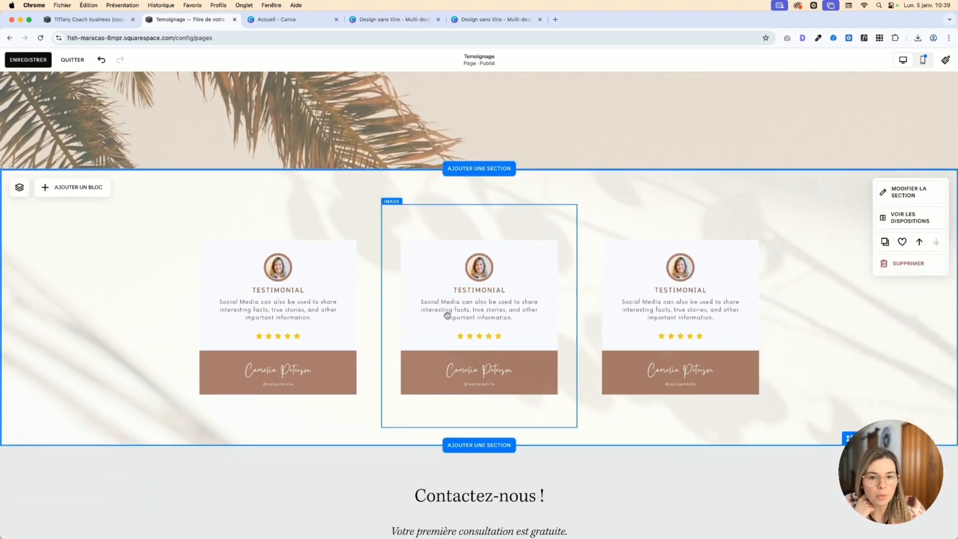
left_click(923, 59)
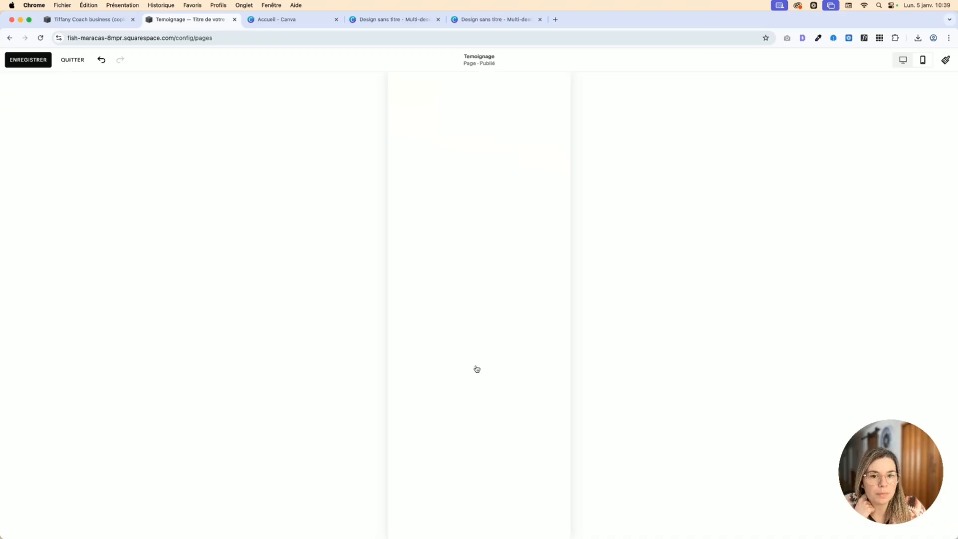
left_click(534, 248)
left_click_drag(558, 251, 462, 246)
left_click(429, 335)
left_click_drag(399, 343, 481, 328)
left_click_drag(539, 307, 558, 273)
left_click(510, 273)
left_click(527, 234)
left_click(542, 282)
left_click(509, 241)
left_click_drag(461, 269, 488, 283)
left_click(429, 220)
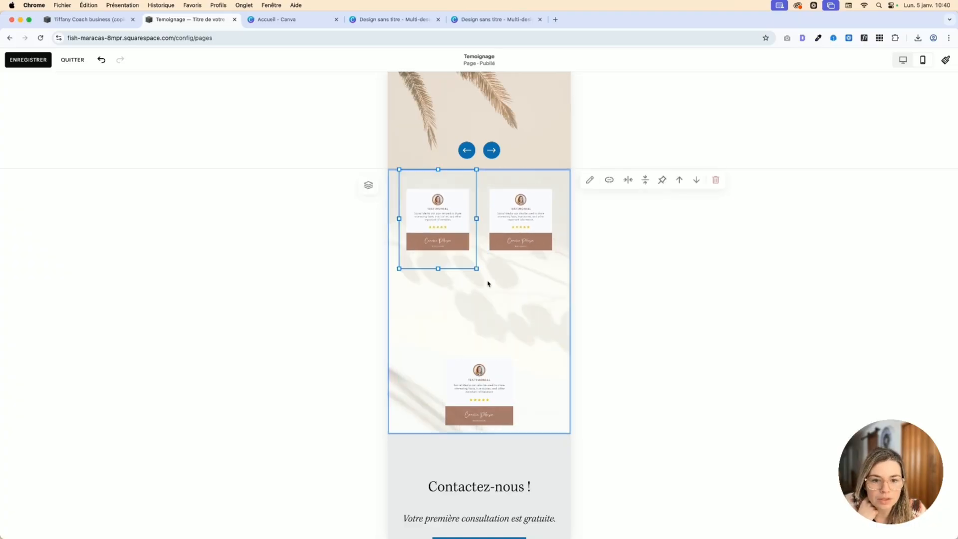
- Move the third testimonial image up beneath the pair and hide it on mobile
left_click(510, 315)
left_click_drag(517, 381, 507, 312)
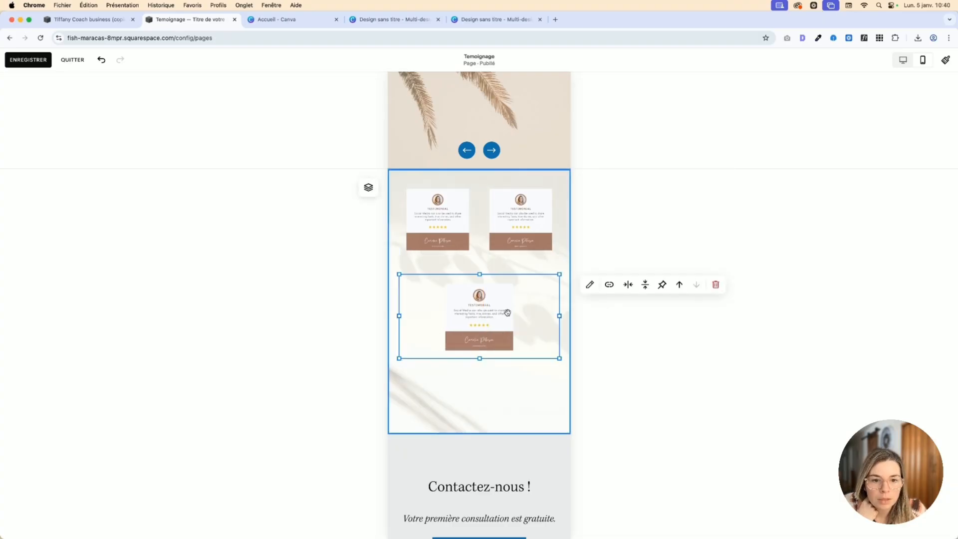
right_click(498, 306)
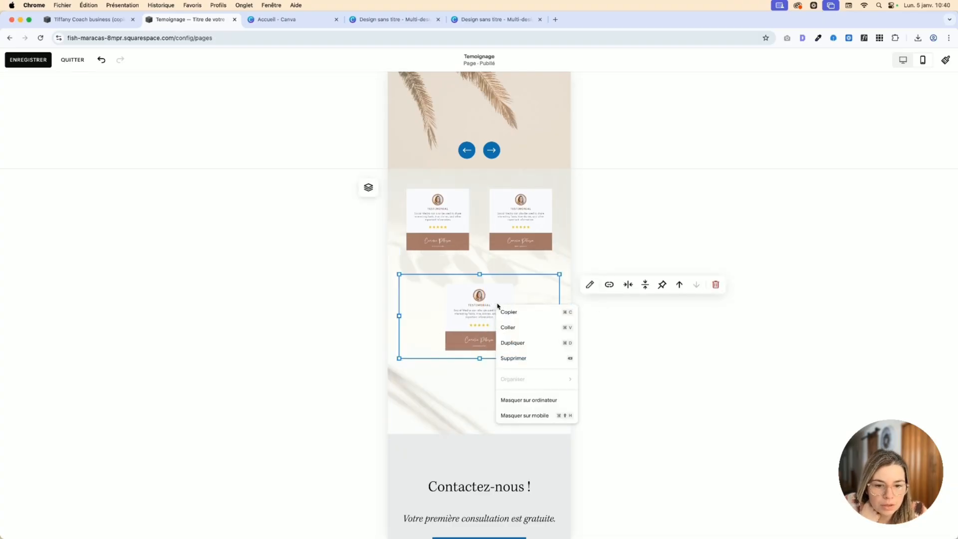
left_click(509, 416)
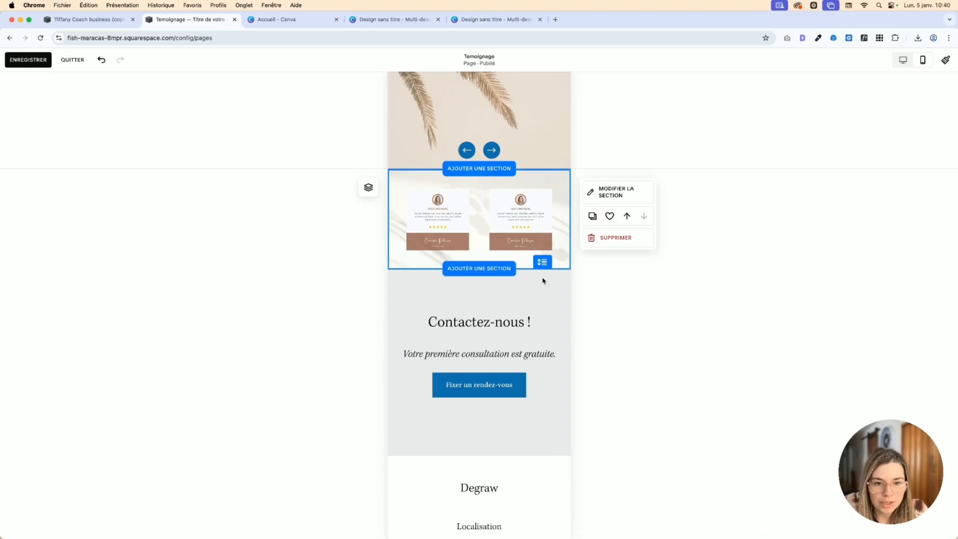
left_click(543, 263)
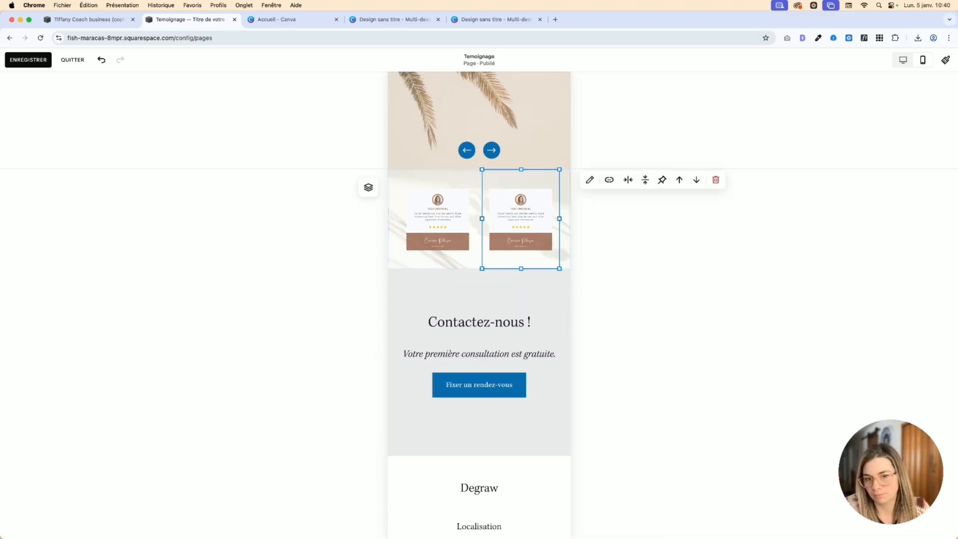
left_click(629, 269)
- Review the page's testimonial sections in the desktop layout, from the portrait quotes to the row of testimonial images
scroll(471, 188, "up", 1)
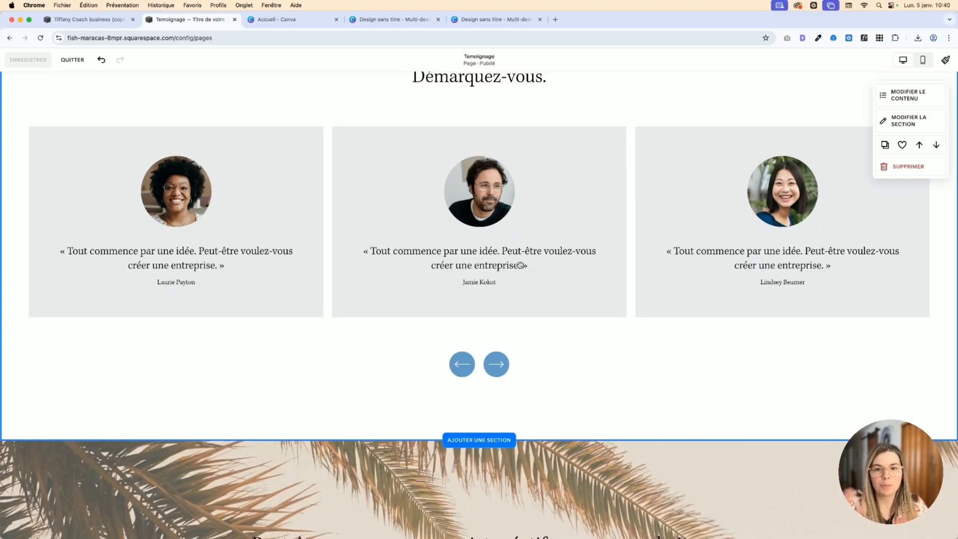
scroll(524, 263, "up", 2)
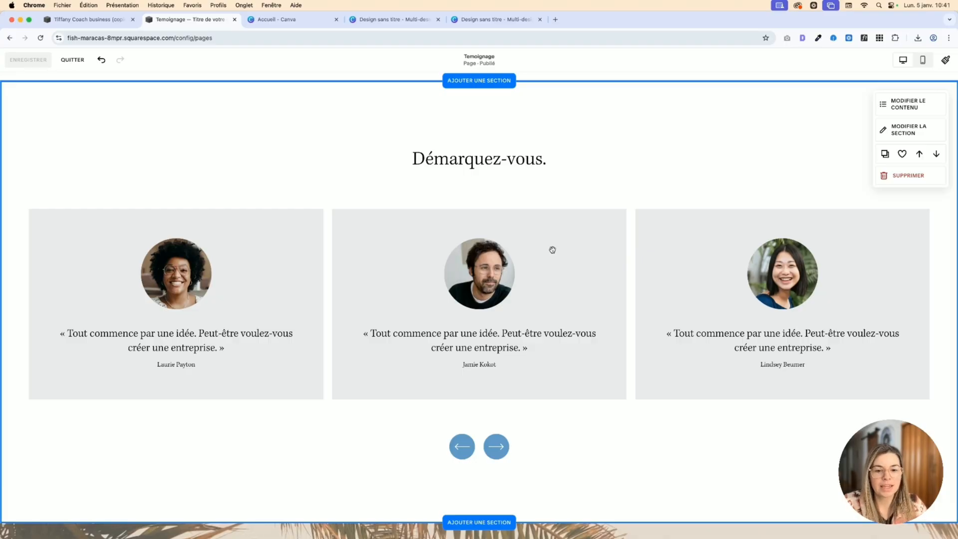
scroll(552, 249, "down", 3)
scroll(569, 276, "down", 4)
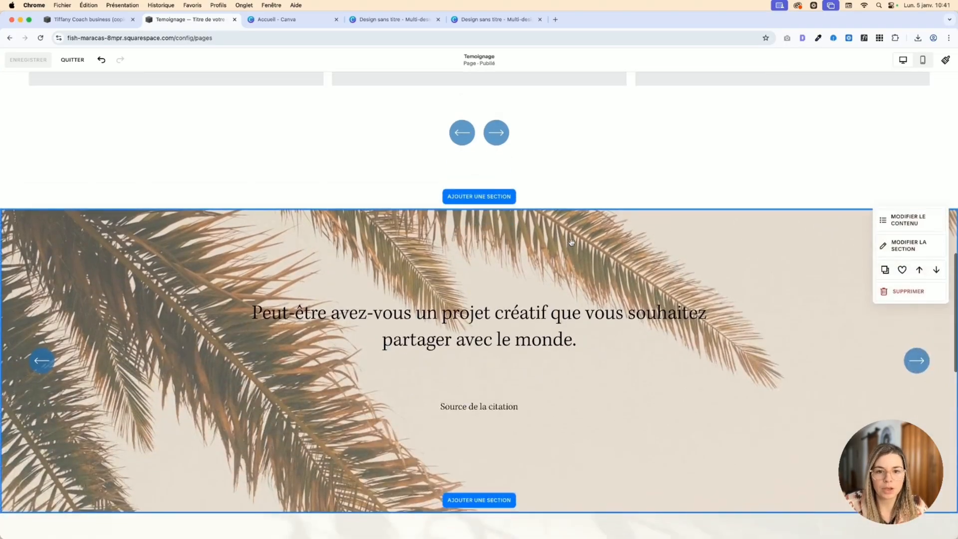
scroll(571, 242, "up", 7)
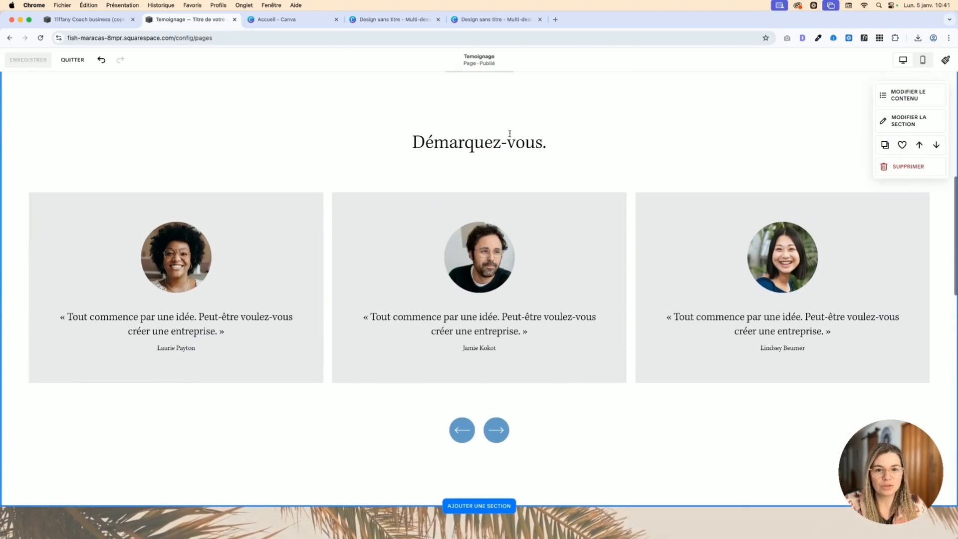
scroll(549, 327, "up", 1)
scroll(551, 325, "down", 3)
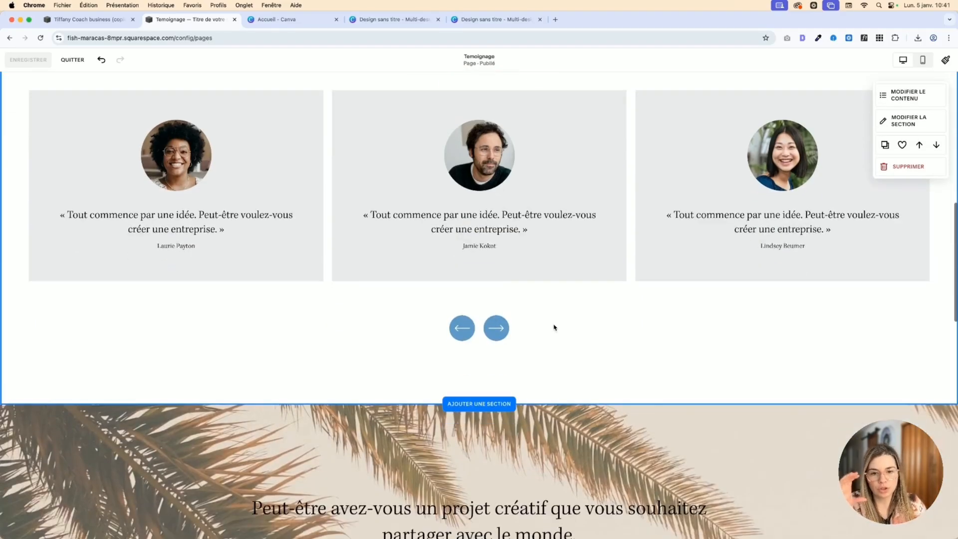
scroll(553, 324, "down", 5)
scroll(532, 318, "down", 3)
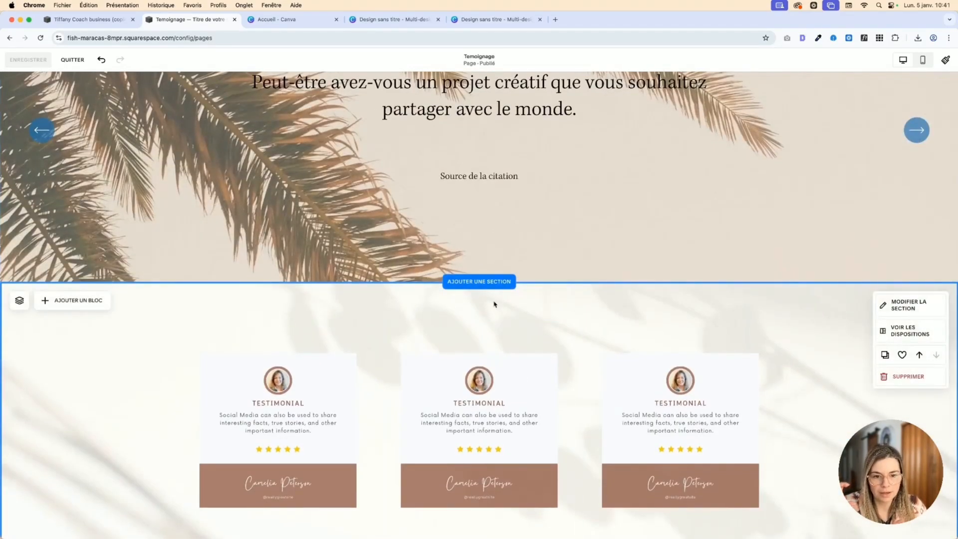
scroll(495, 304, "down", 3)
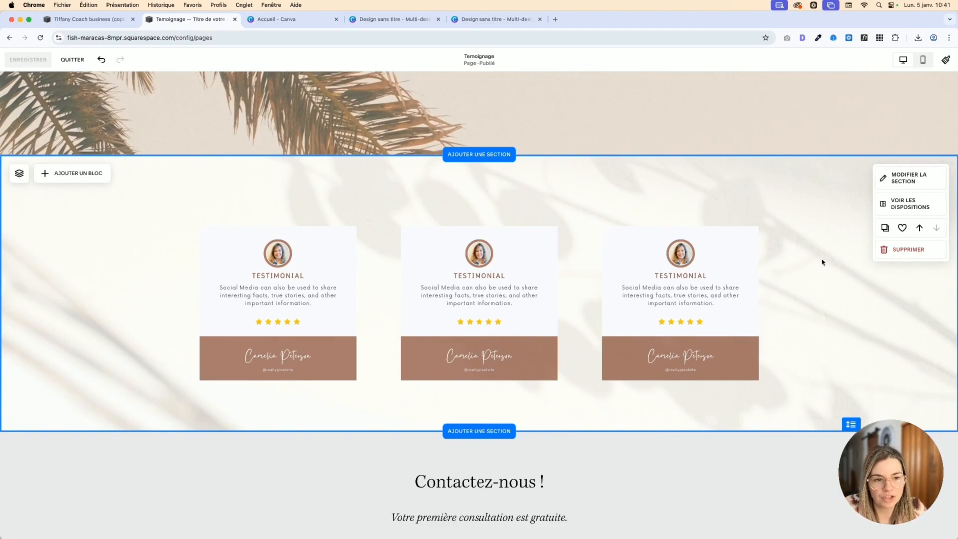
scroll(797, 315, "down", 1)
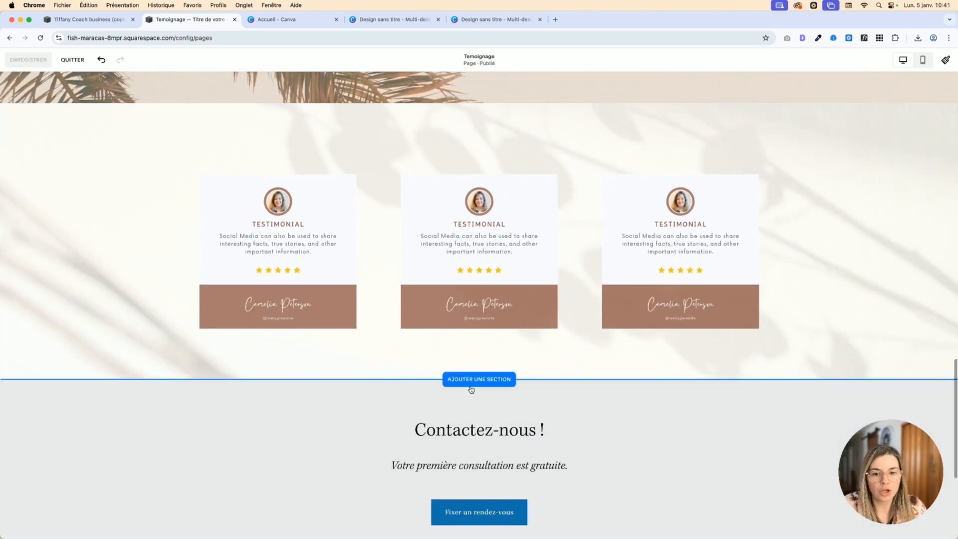
- Add a button block below the testimonial images, extend the section to give it room and center it horizontally
left_click(75, 121)
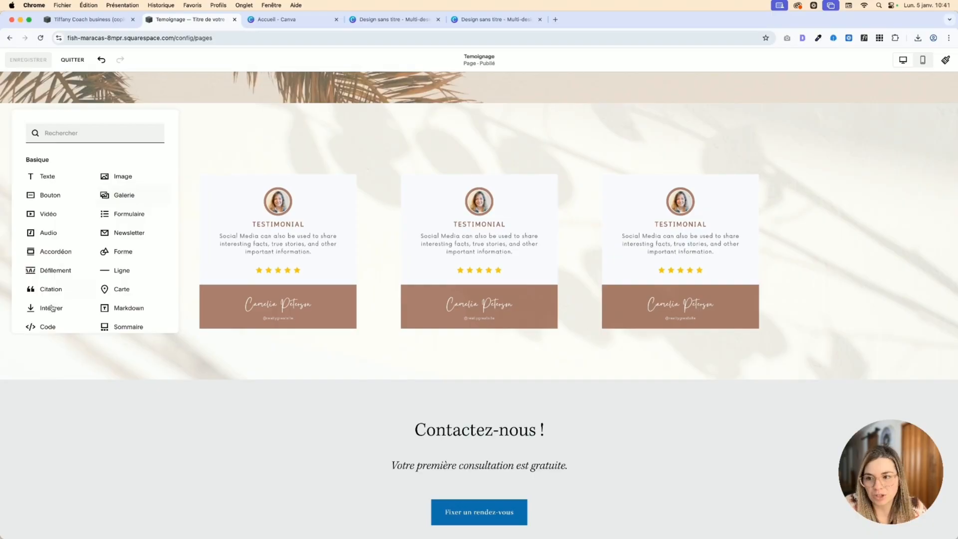
left_click(54, 196)
left_click_drag(81, 210, 393, 377)
left_click(816, 346)
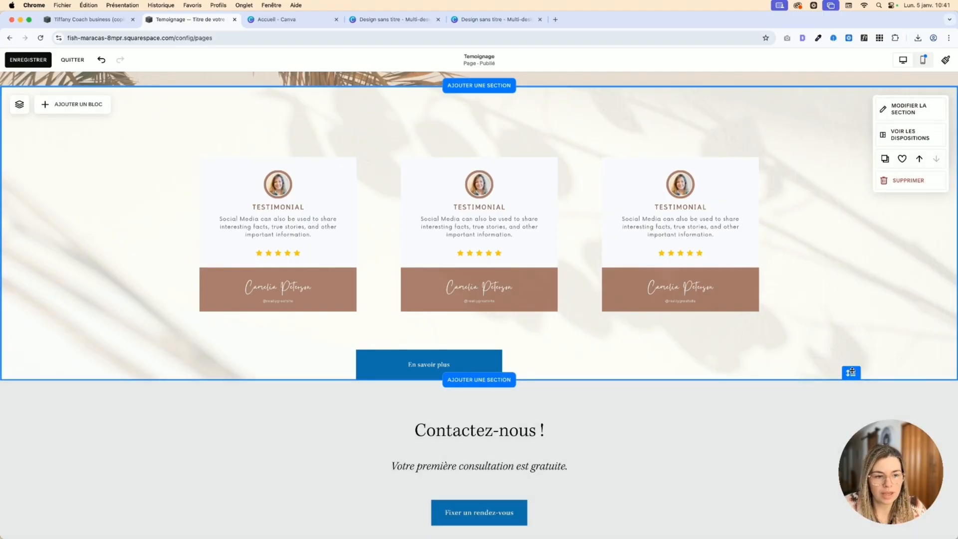
left_click_drag(465, 378, 498, 378)
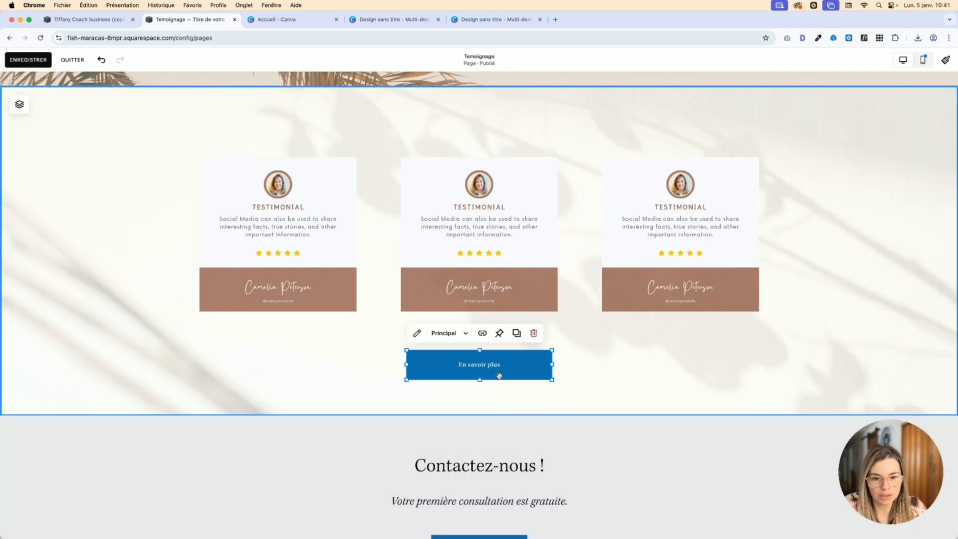
- Change the button text to "Je réserve mon appel" and make the button size fit its text
double_click(499, 375)
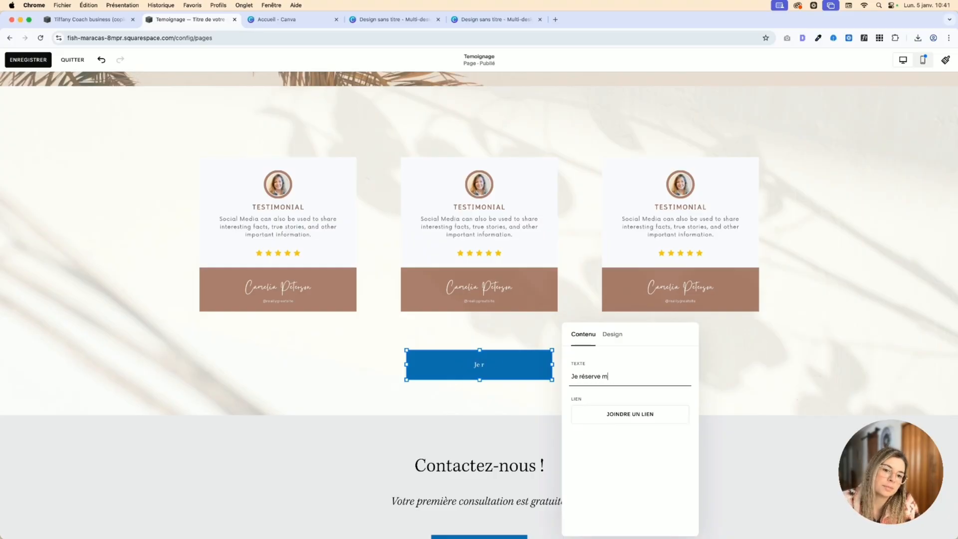
left_click(617, 337)
left_click(600, 409)
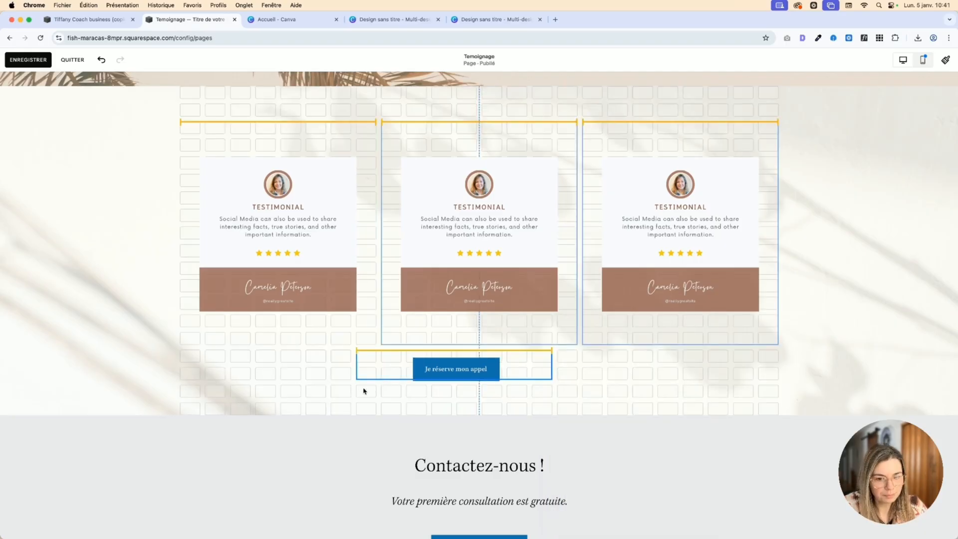
- Widen the button block to match the testimonial images and center it slightly lower beneath the middle one
left_click(503, 390)
left_click_drag(484, 369, 522, 382)
left_click(628, 387)
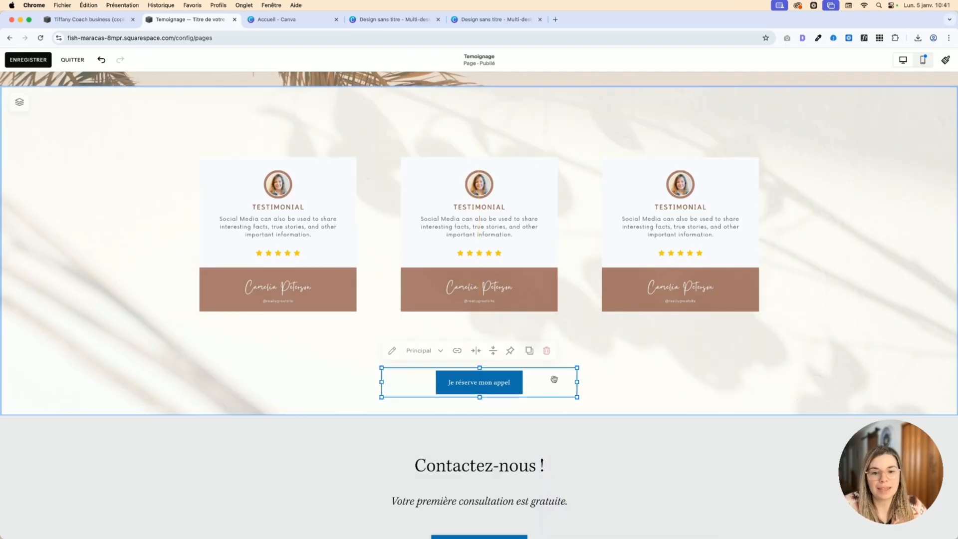
left_click(651, 385)
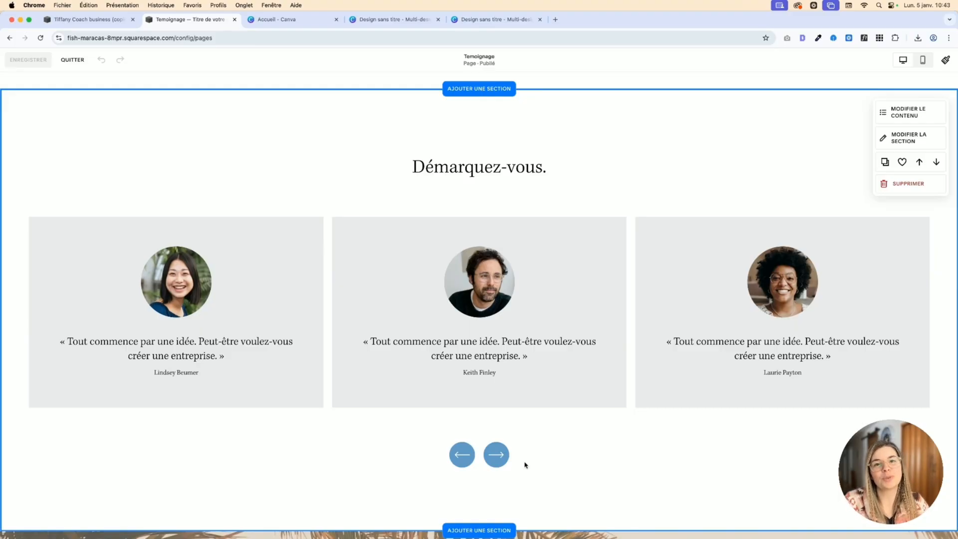